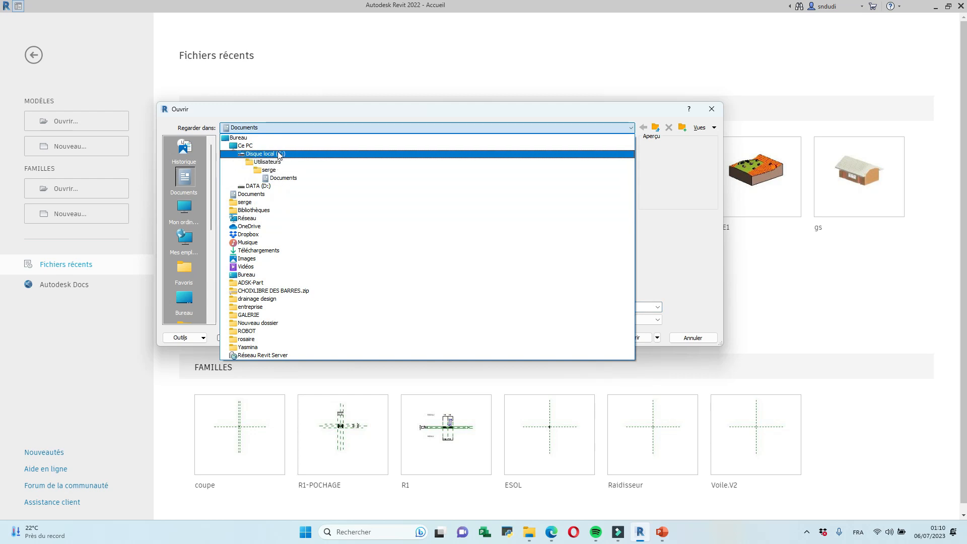
Step: Open the template STR-GABARIT-PROJET.rte from the gabarit folder on the local C: drive
scroll(262, 237, down, 2)
scroll(261, 244, up, 1)
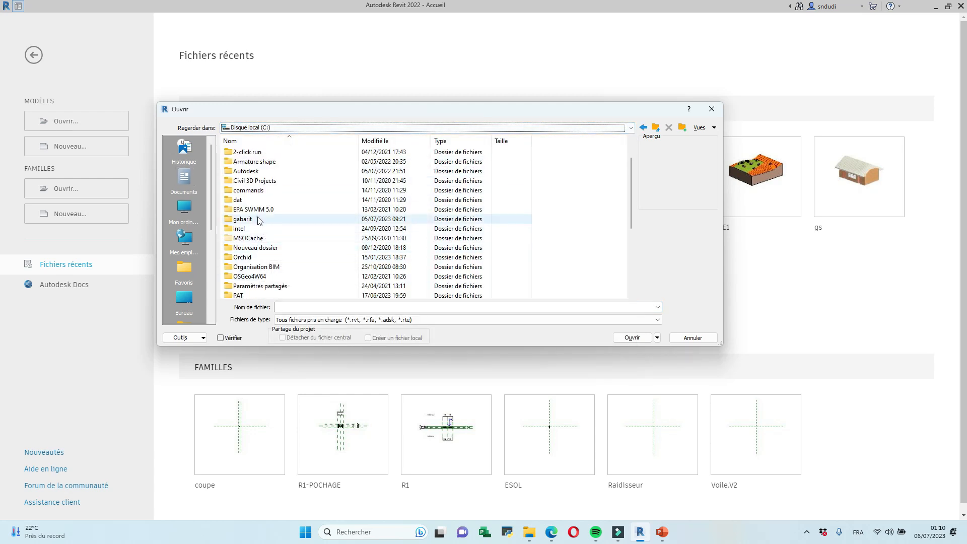
double_click(255, 219)
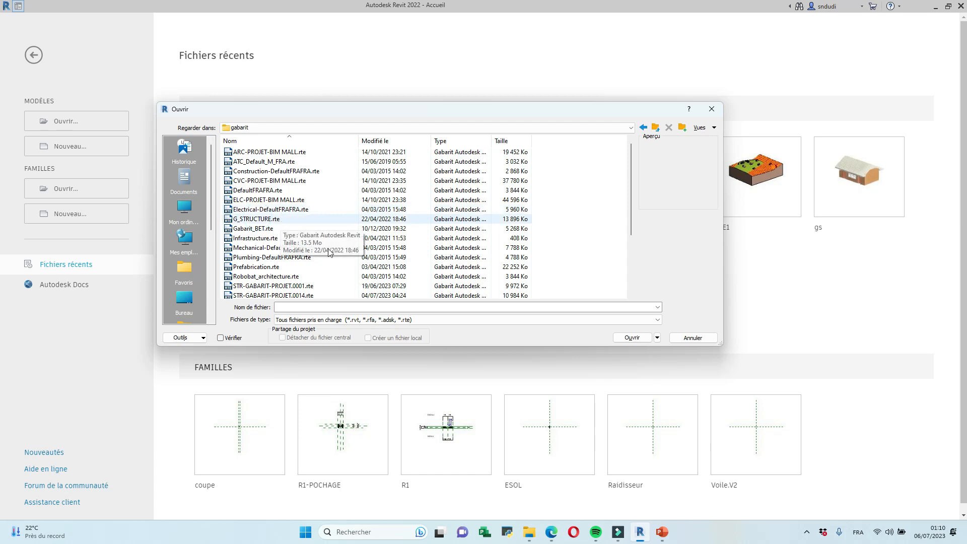
scroll(308, 283, down, 1)
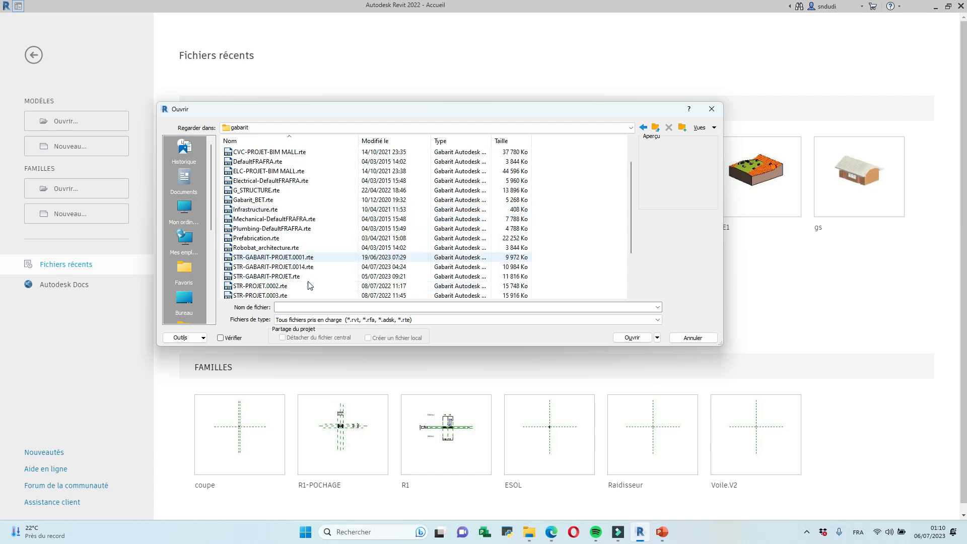
click(306, 277)
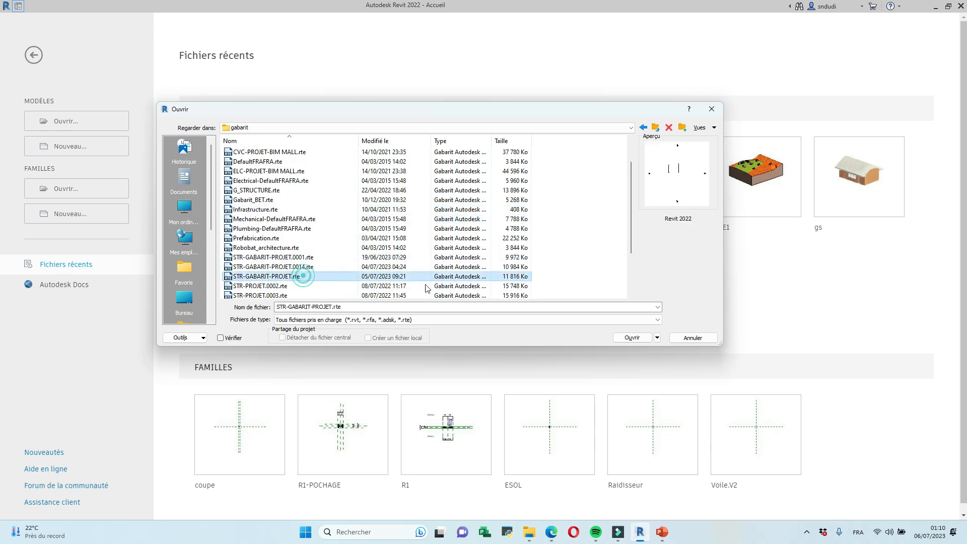
click(631, 338)
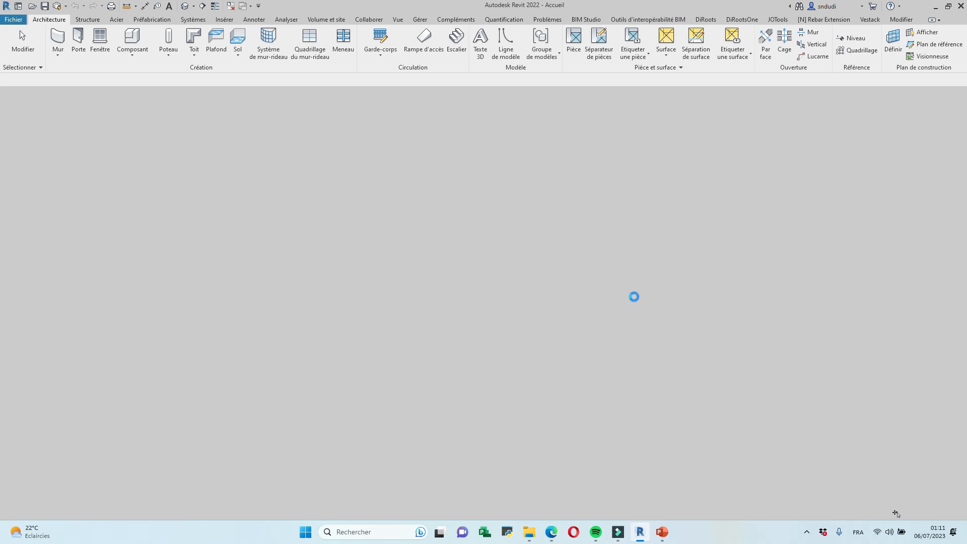
Step: Consult the plan representation symbols in section 6 of the Charte graphique PDF in Edge and return to Revit
mouse_move(553, 532)
click(554, 463)
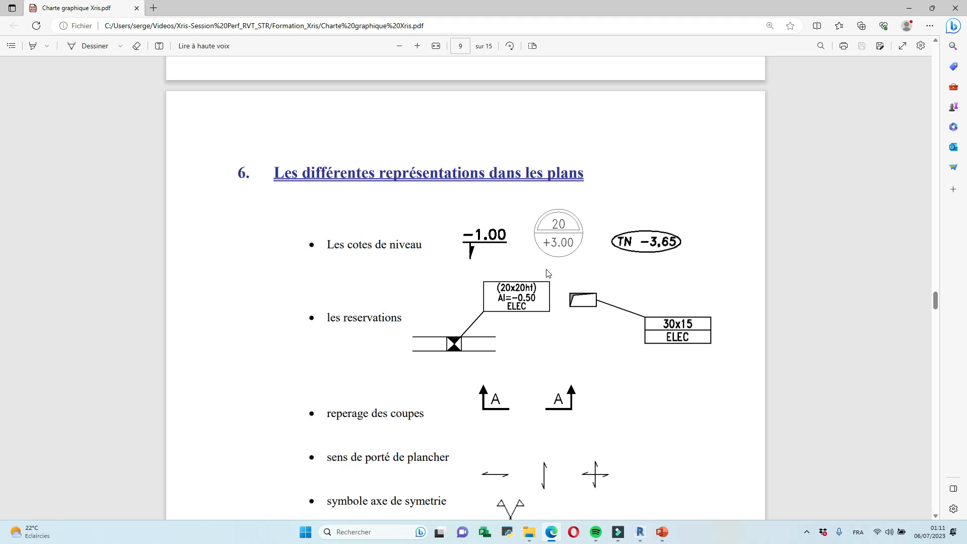
click(642, 534)
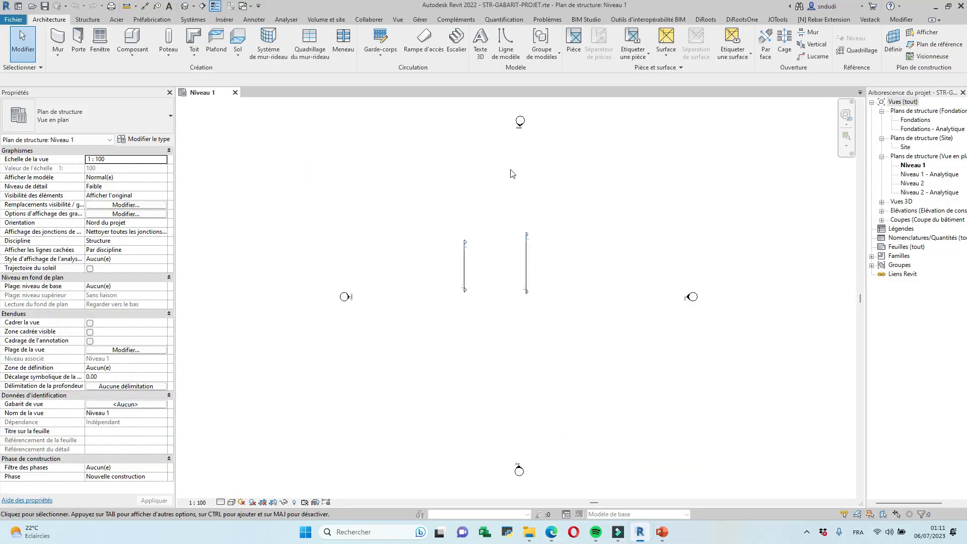
Step: Delete the two building sections, Coupe 1 and Coupe 2, from the Niveau 1 structural plan
drag(463, 318, 598, 248)
drag(496, 199, 496, 199)
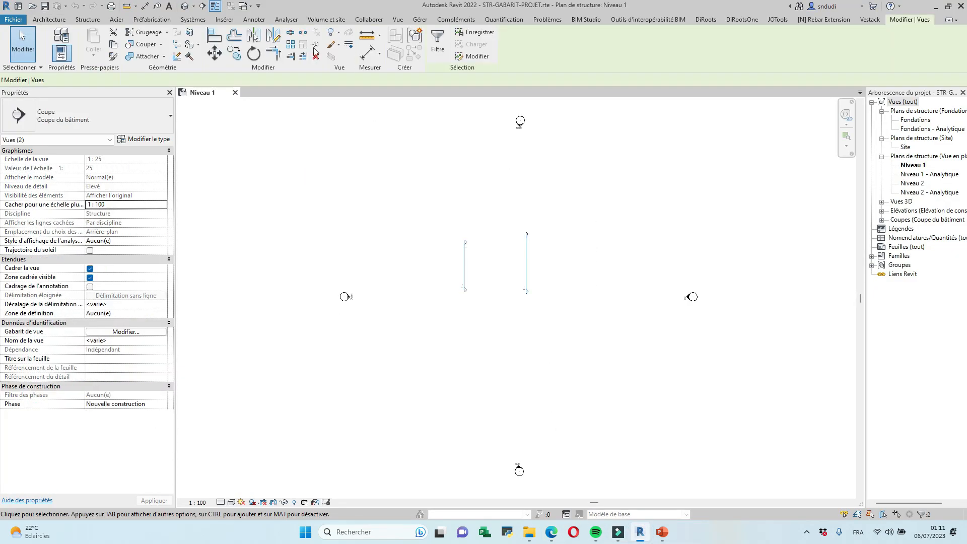
key(Delete)
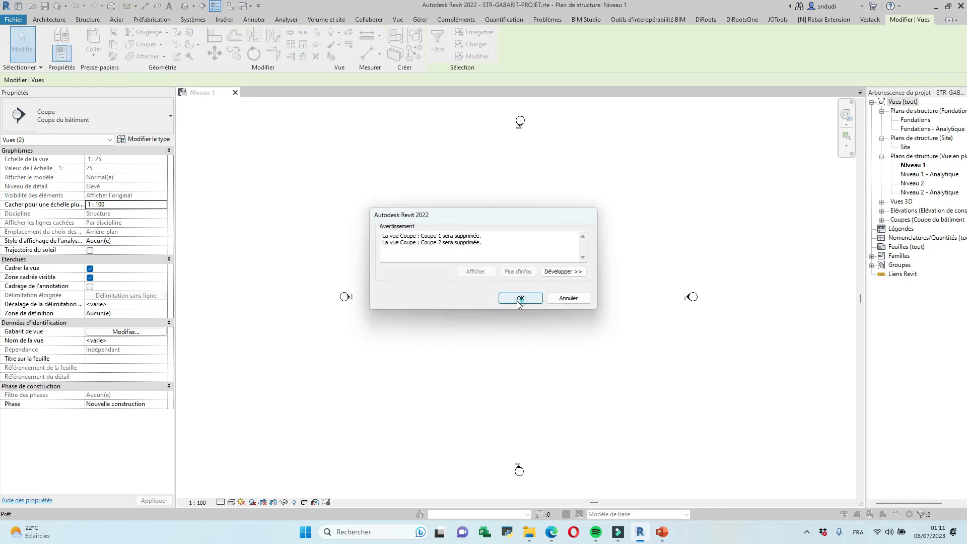
click(520, 299)
click(13, 19)
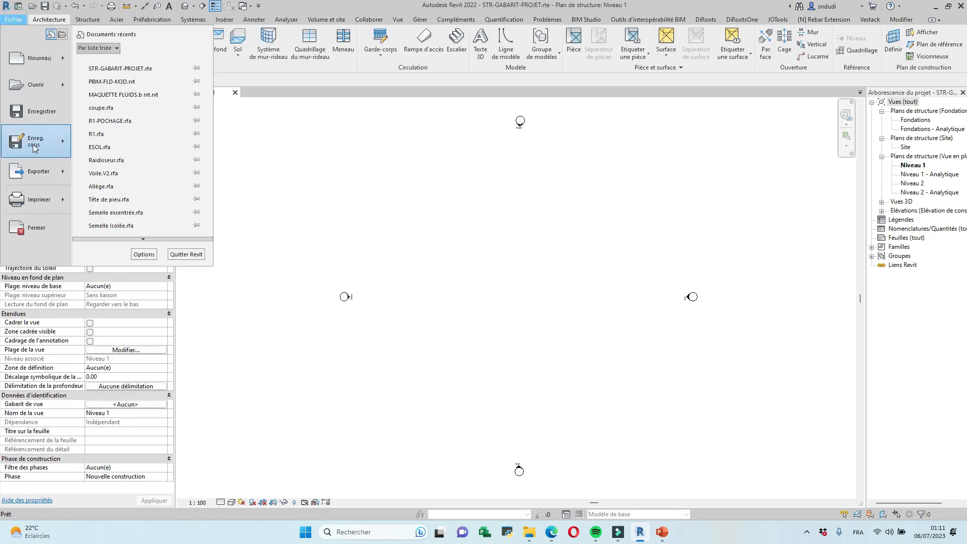
click(47, 148)
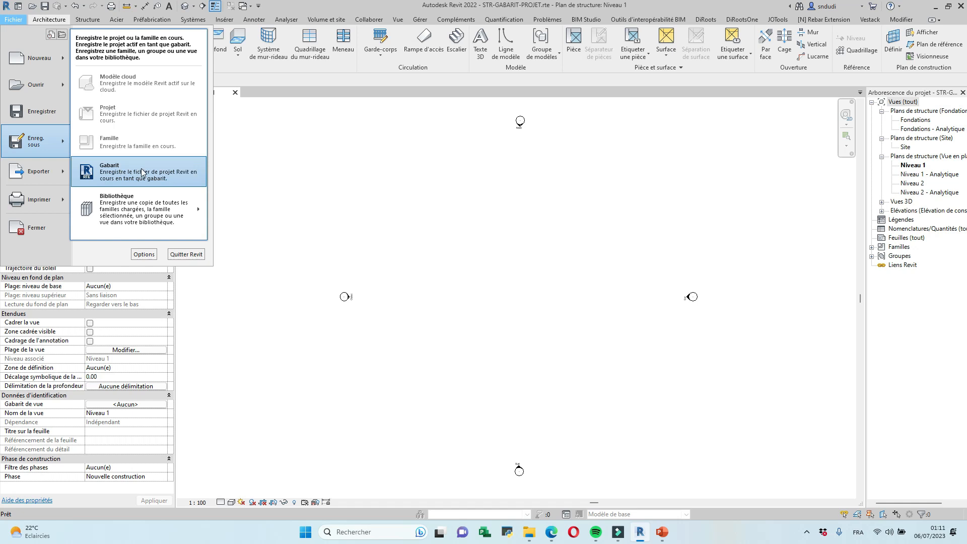
click(427, 216)
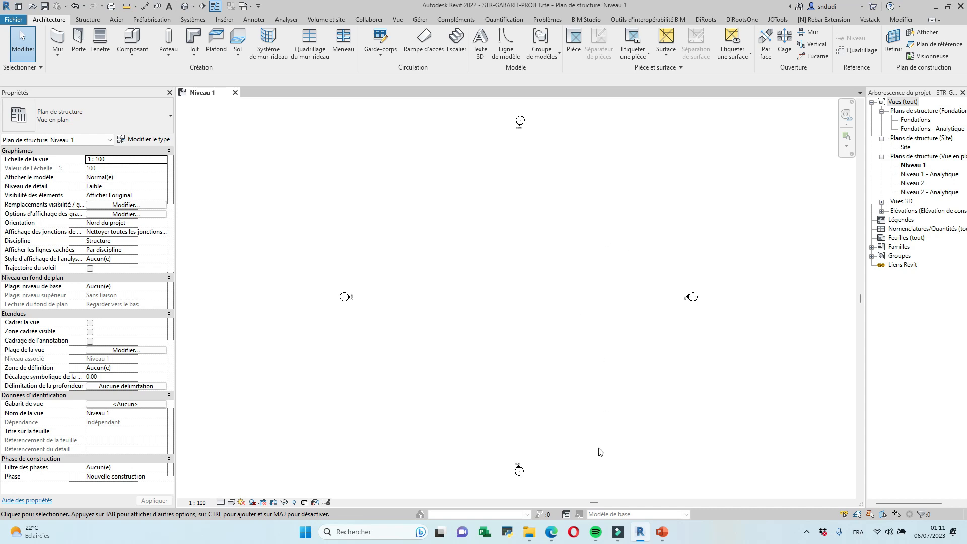
Step: Review the level mark symbols in the Charte graphique PDF in Edge and return to the Niveau 1 plan in Revit
click(560, 535)
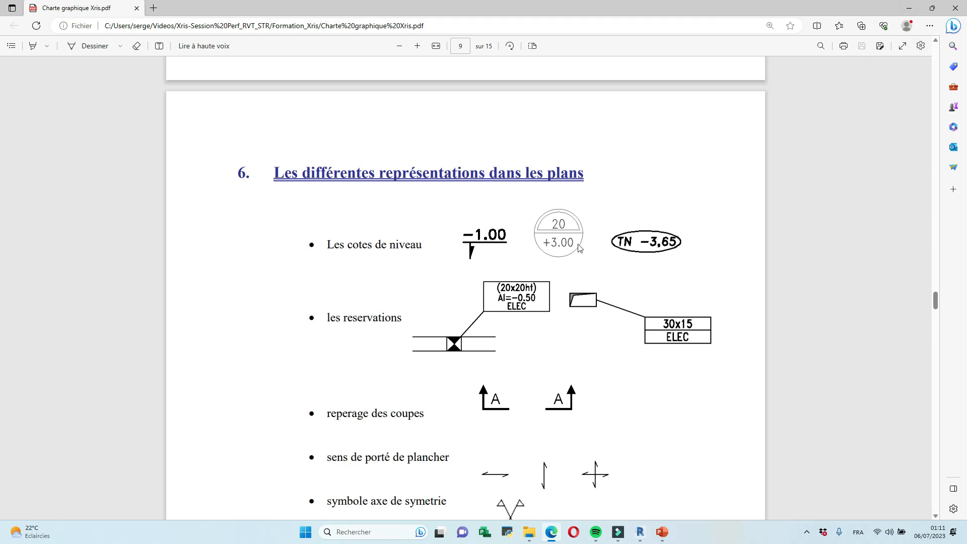
click(909, 8)
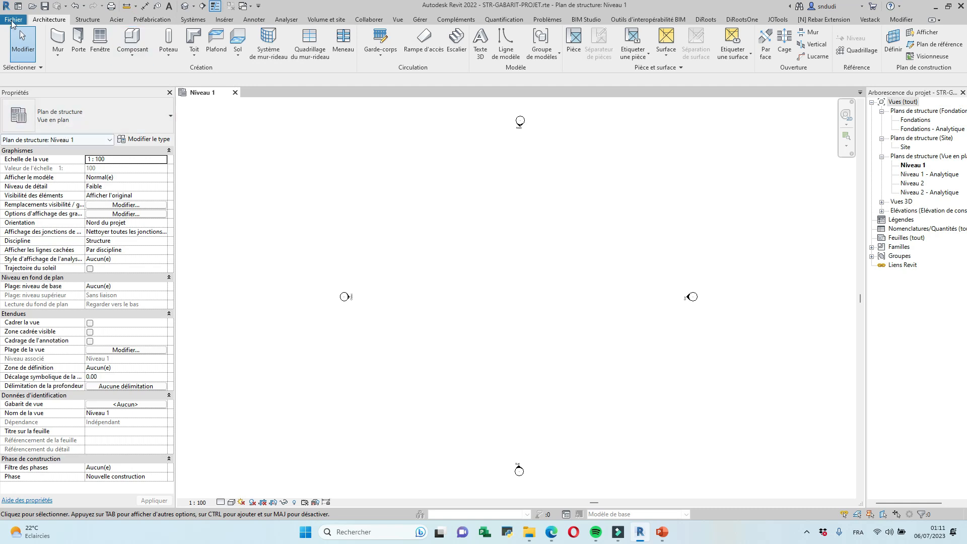
Step: Create a new family from the template Modèle générique métrique.rft
click(13, 20)
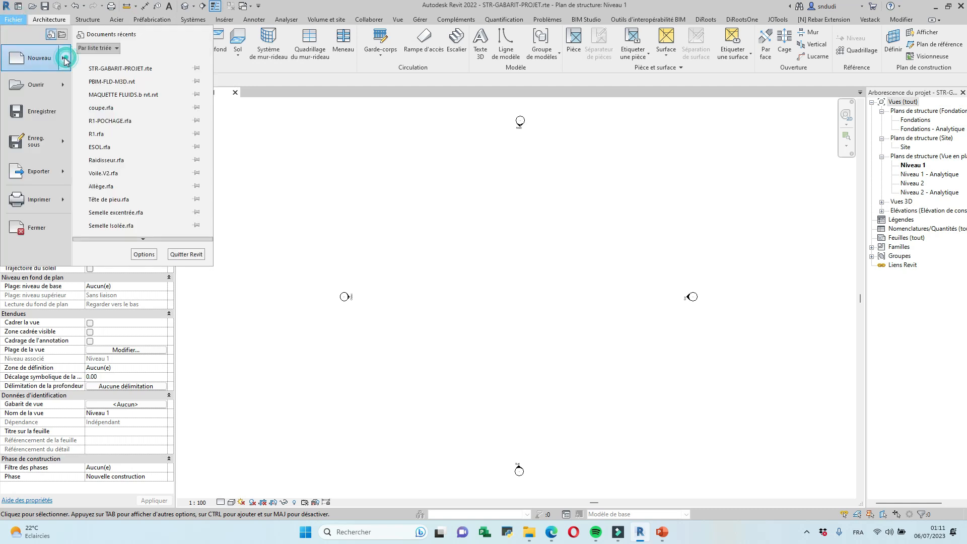
mouse_move(66, 62)
click(111, 86)
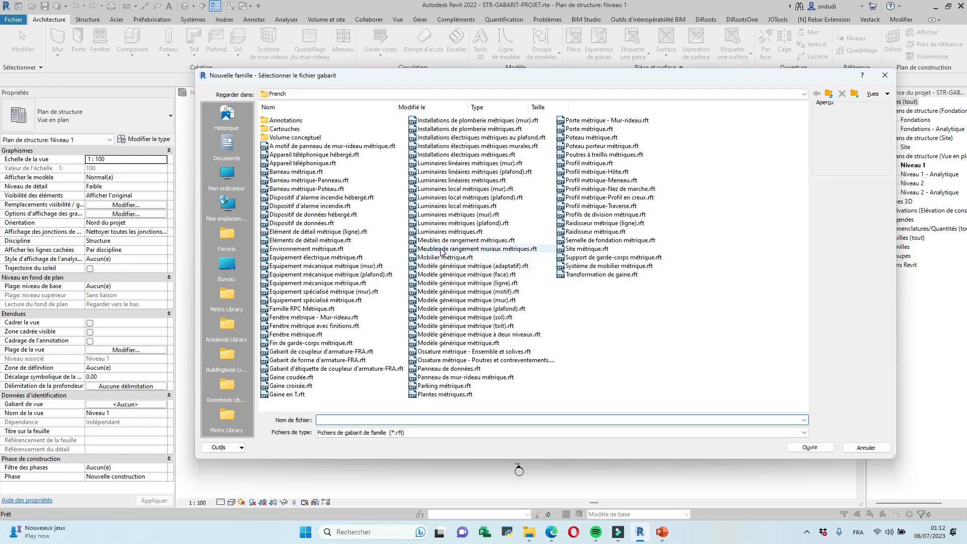
click(464, 344)
click(810, 448)
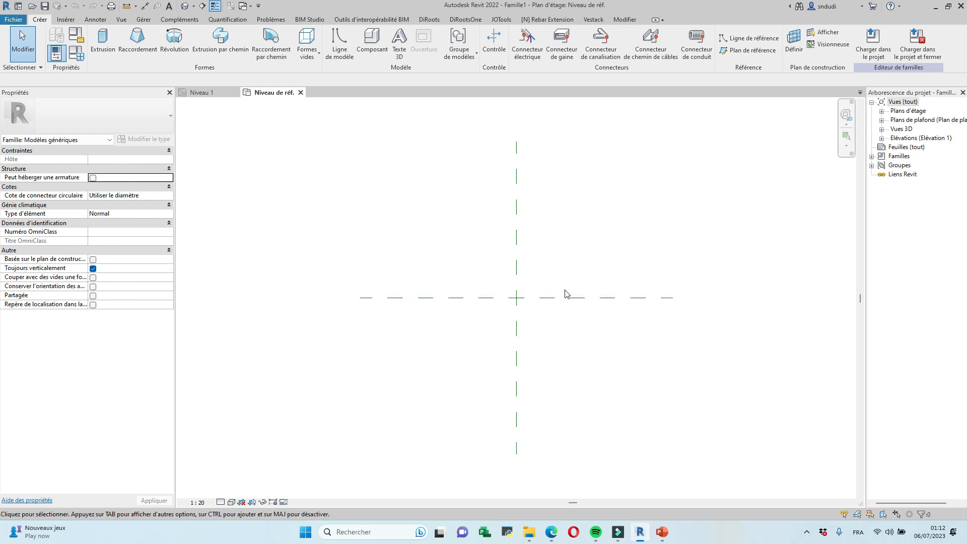
Step: Examine the generic model family's category and parameter settings and its family types without changing anything
click(82, 43)
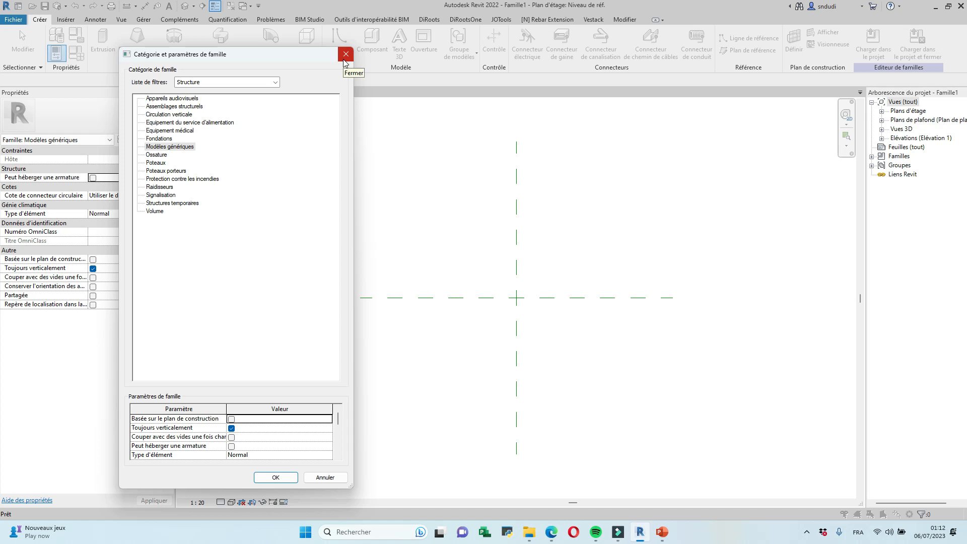
click(343, 59)
click(76, 52)
click(389, 128)
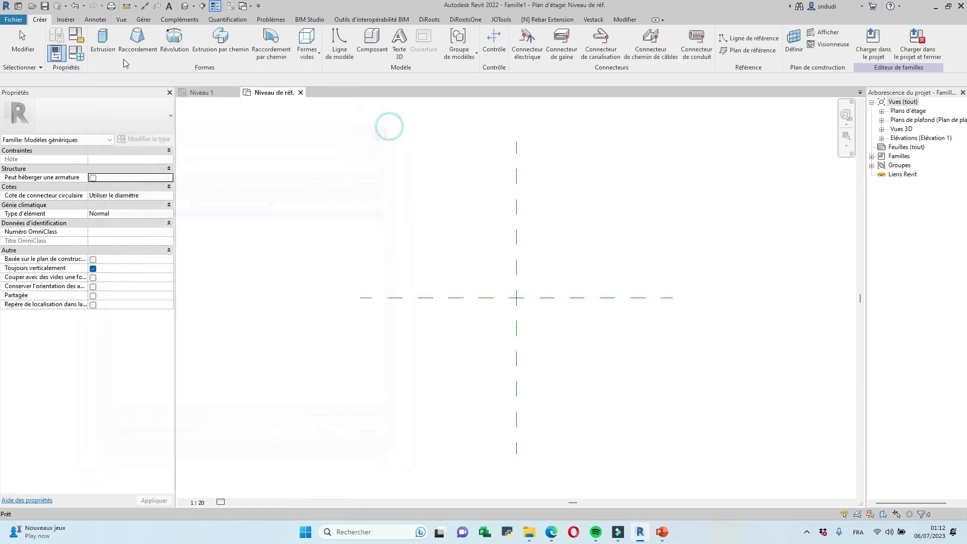
click(77, 35)
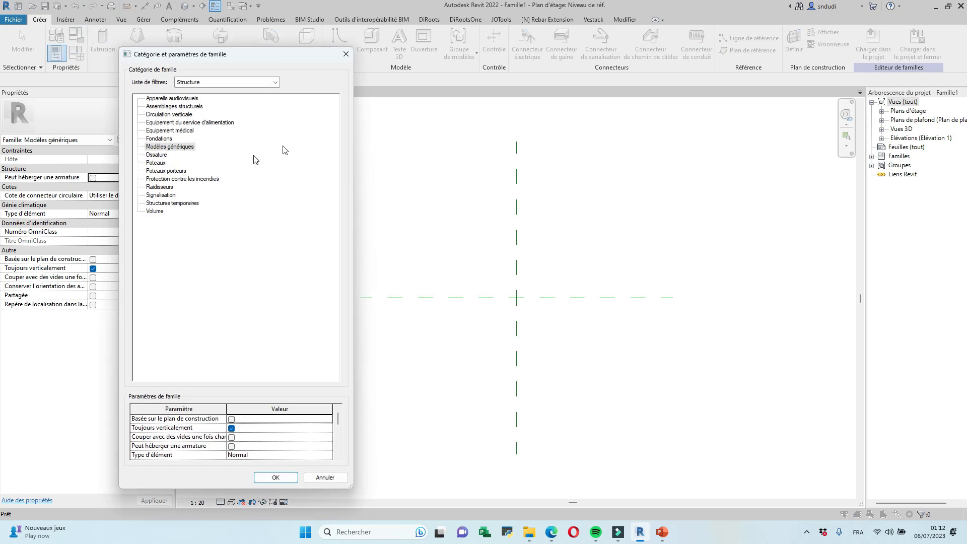
click(346, 54)
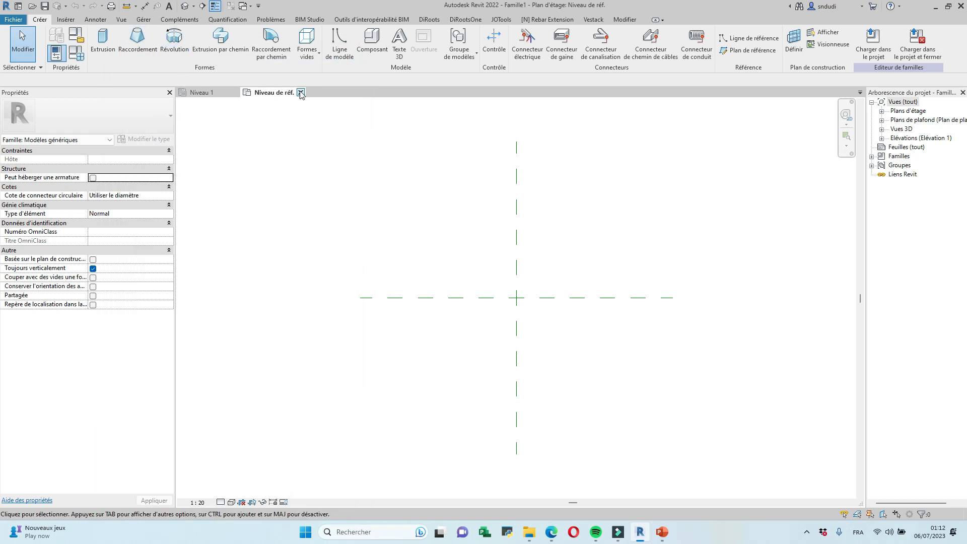
click(14, 19)
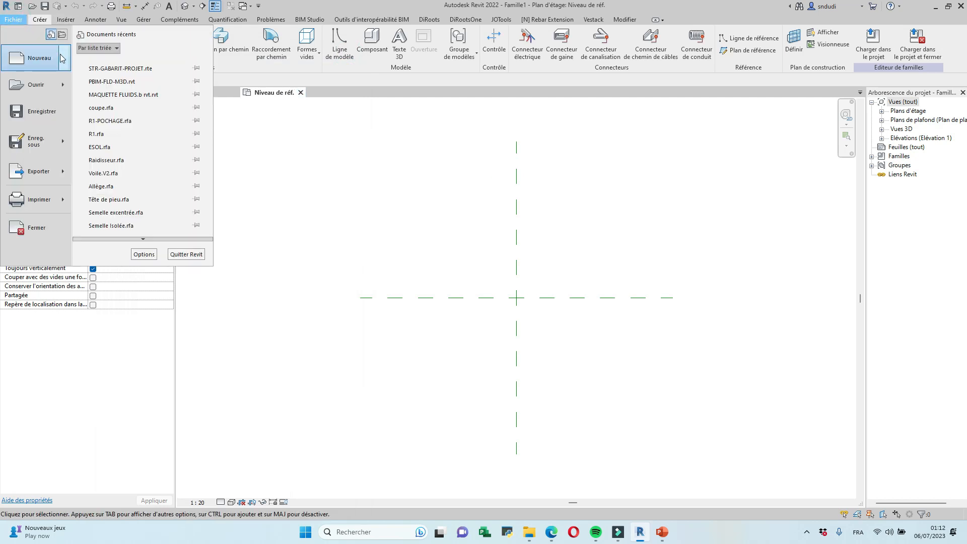
mouse_move(63, 57)
click(135, 84)
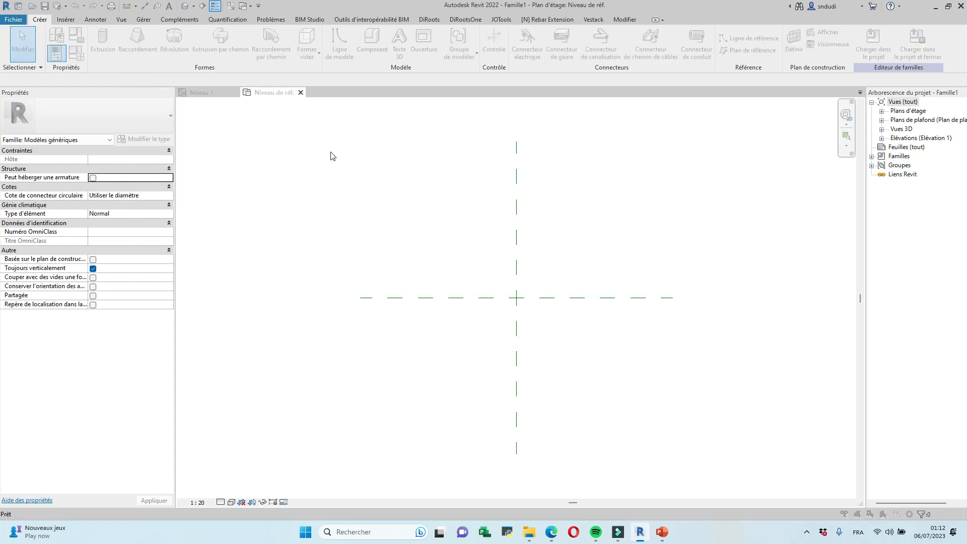
double_click(305, 120)
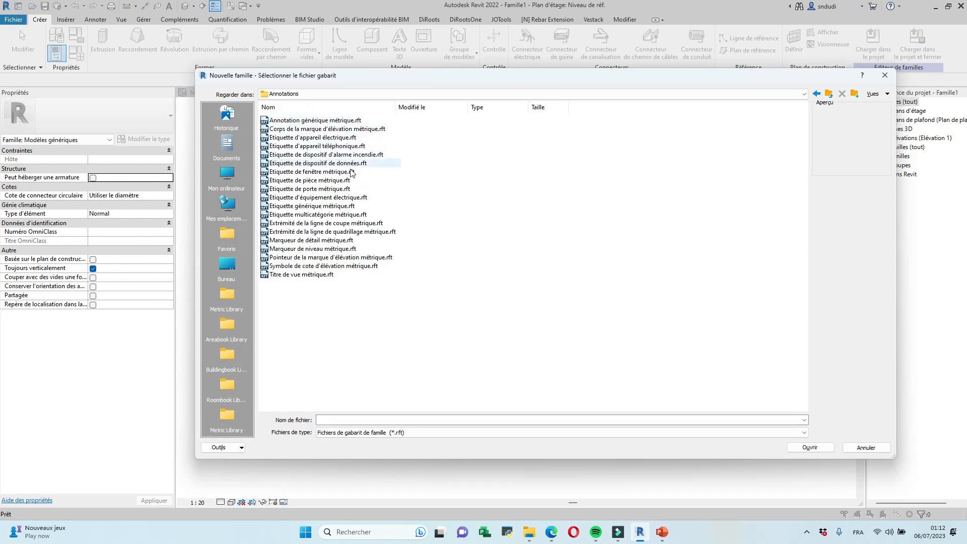
click(885, 76)
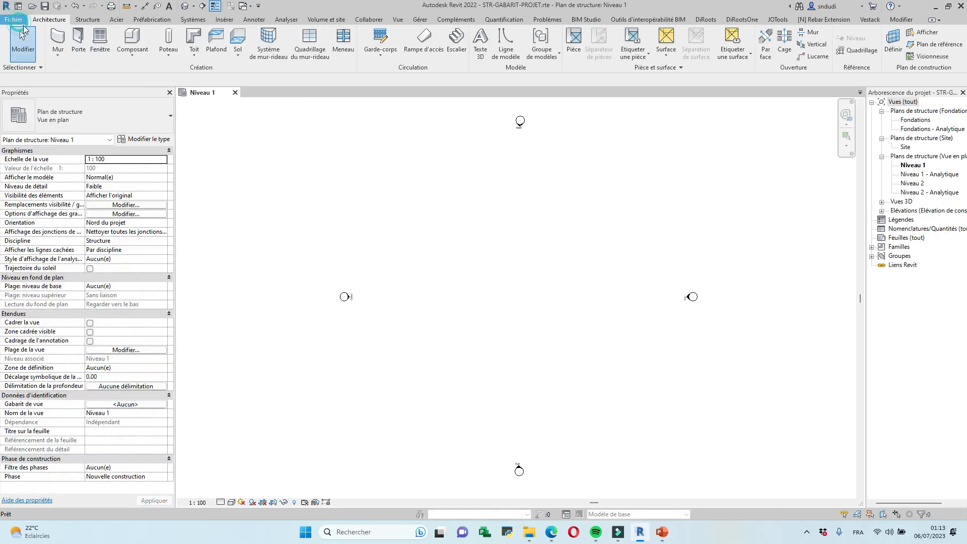
Step: Create a new family from the Annotations template Etiquette générique métrique.rft and delete its red instruction note
click(14, 19)
click(68, 59)
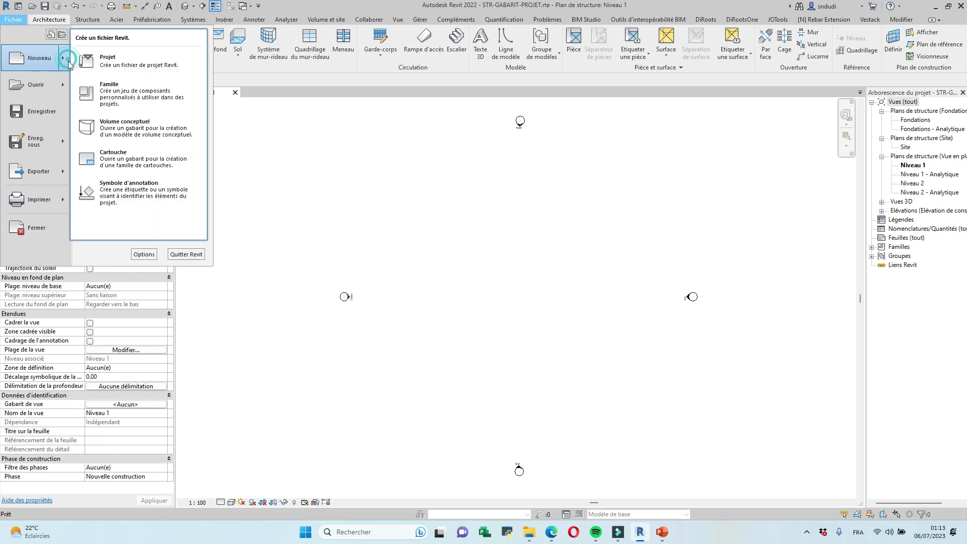
click(116, 93)
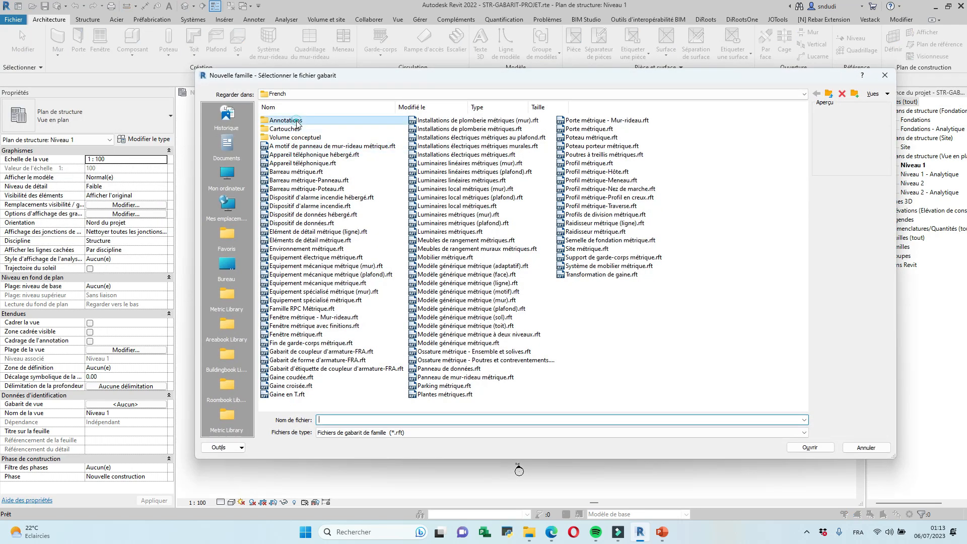
double_click(290, 121)
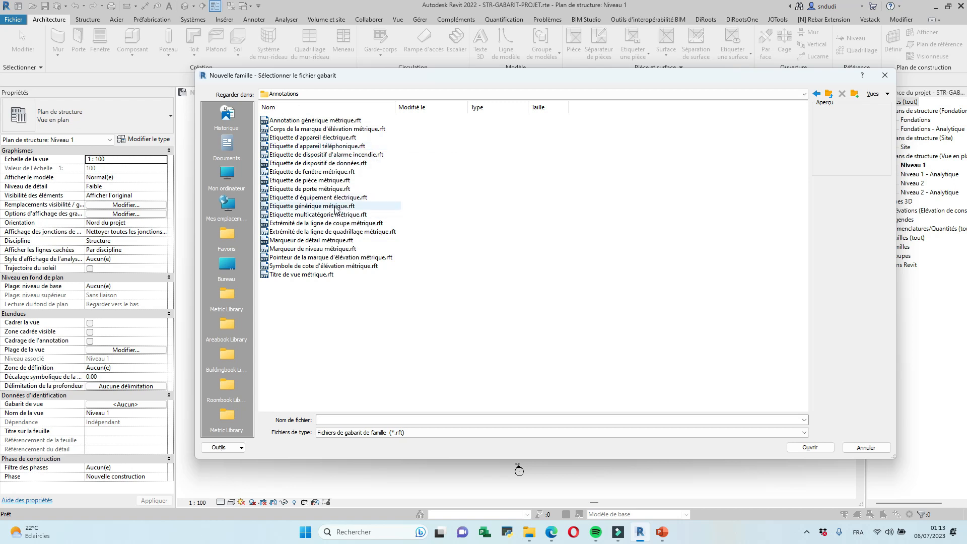
click(336, 210)
click(810, 447)
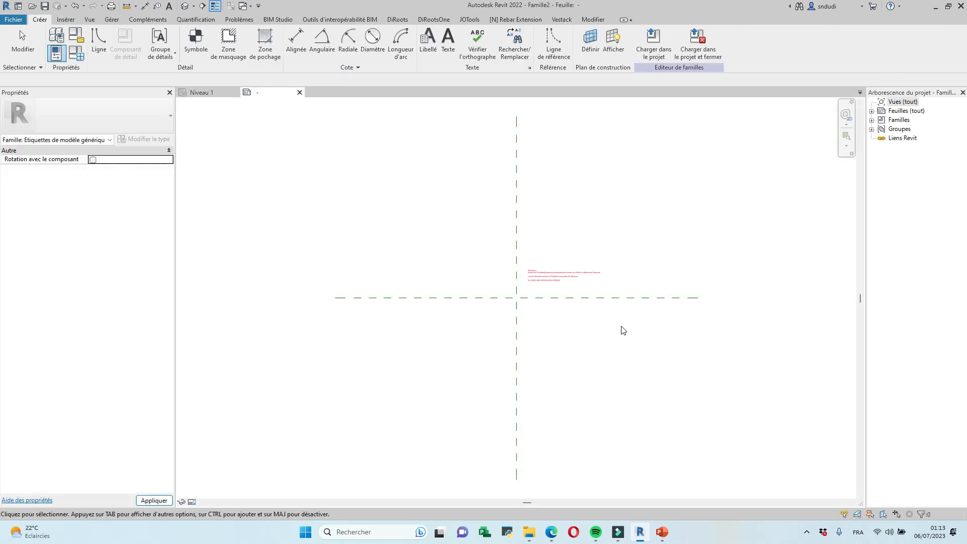
click(568, 275)
click(309, 56)
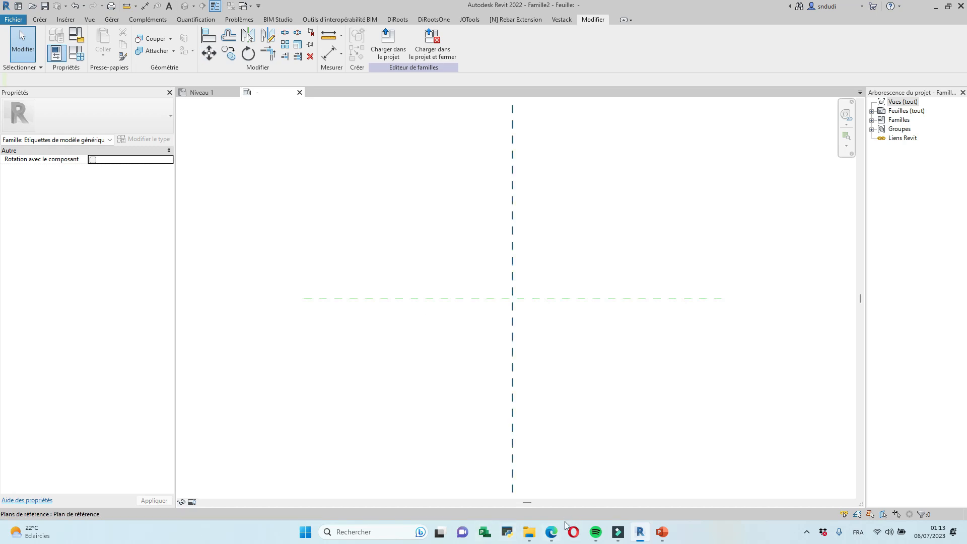
Step: Check the circular level mark in the Charte graphique PDF in Edge and return to the tag family in Revit
click(552, 532)
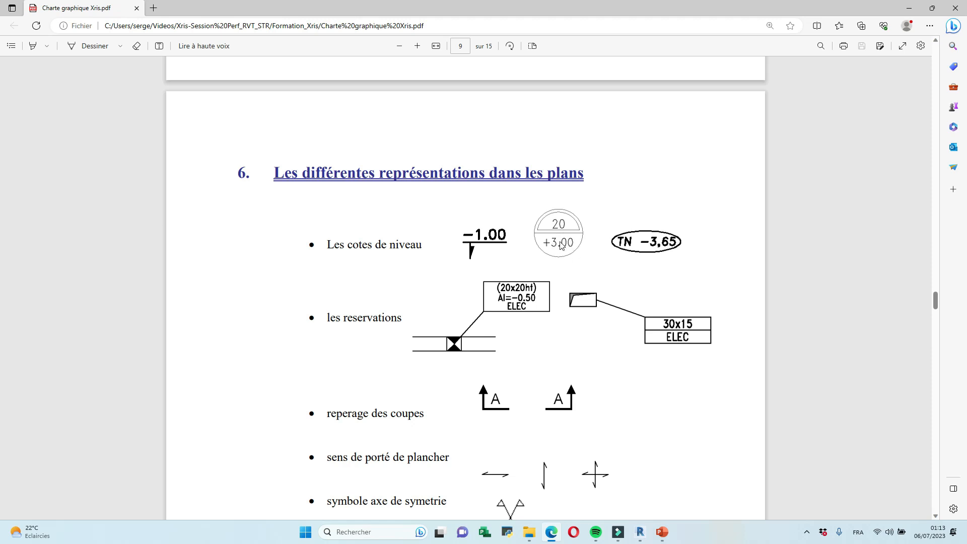
click(909, 9)
Step: Draw a circle centred on the intersection of the two reference planes in the tag family
scroll(530, 302, up, 2)
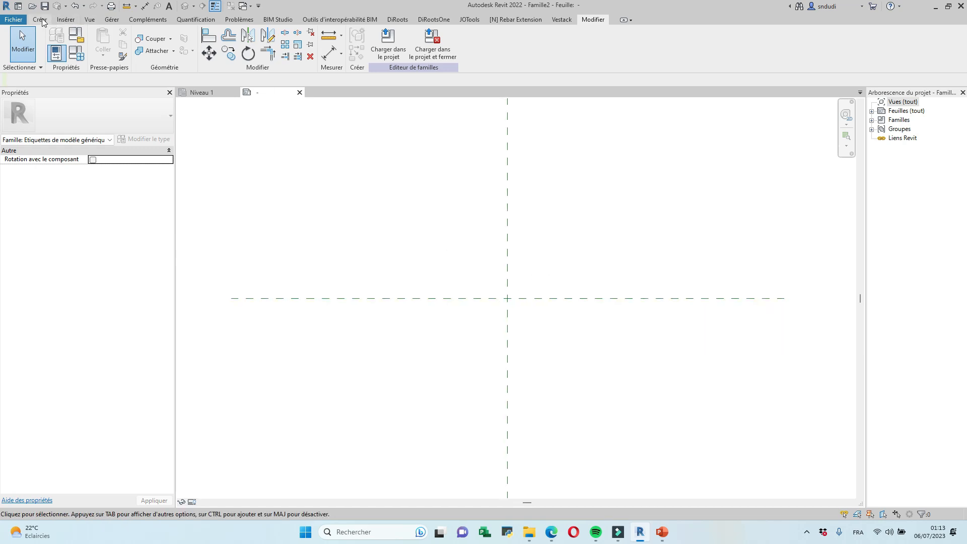
click(41, 20)
click(100, 39)
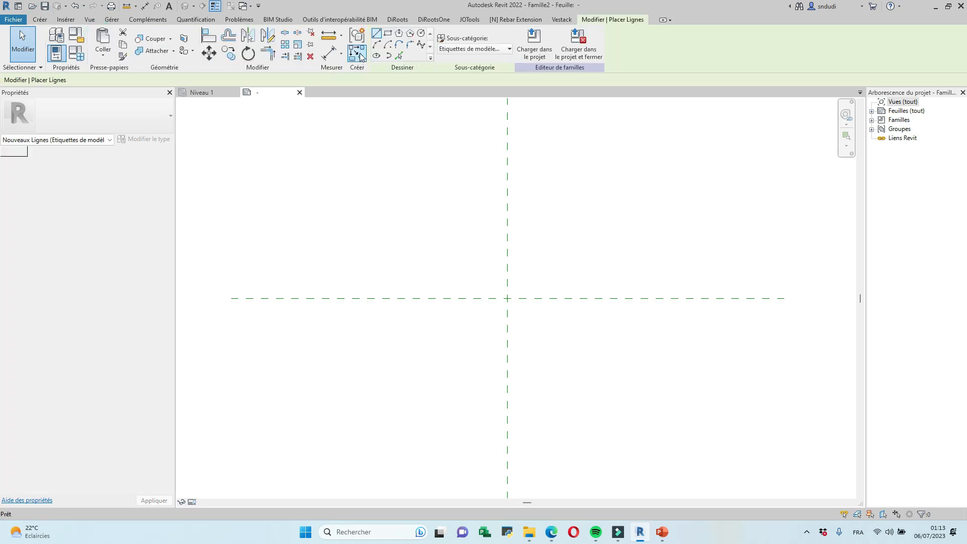
click(421, 33)
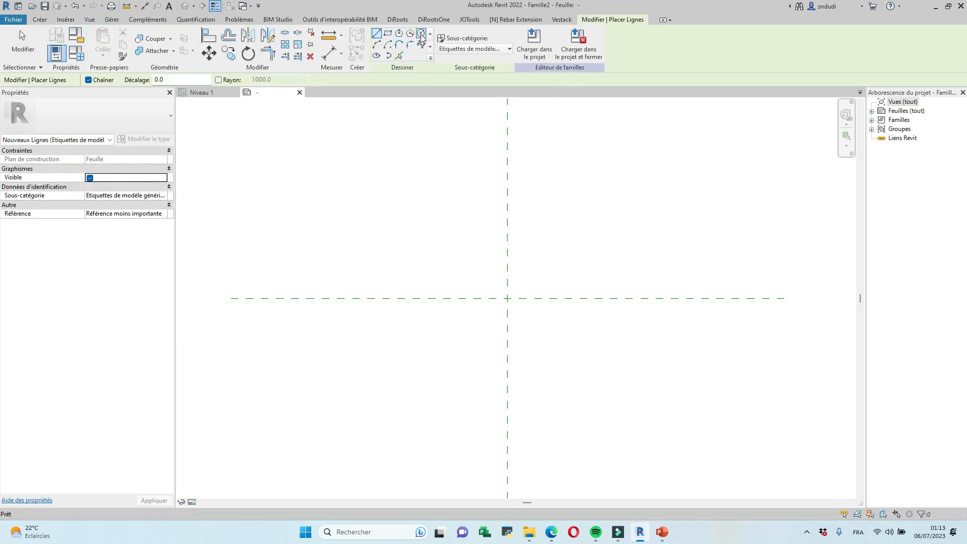
click(508, 298)
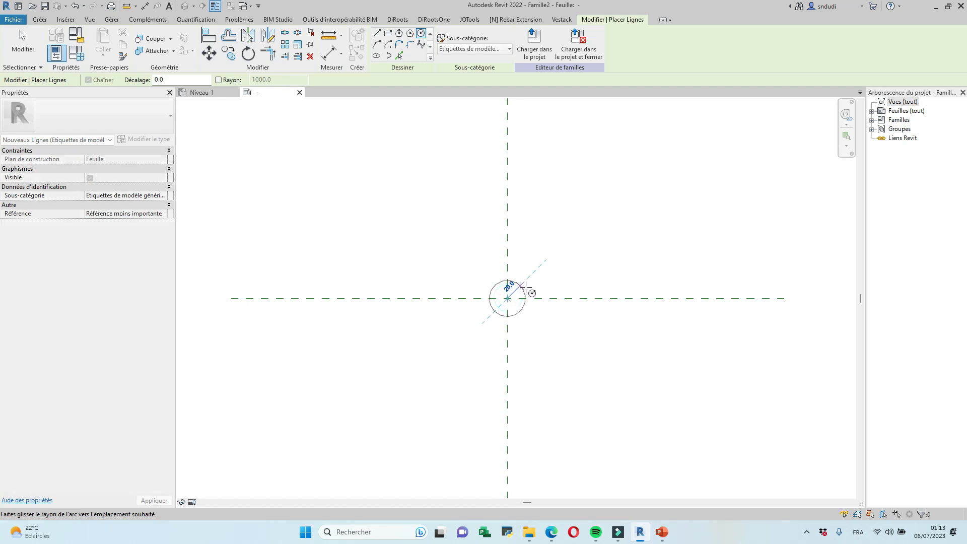
text(1)
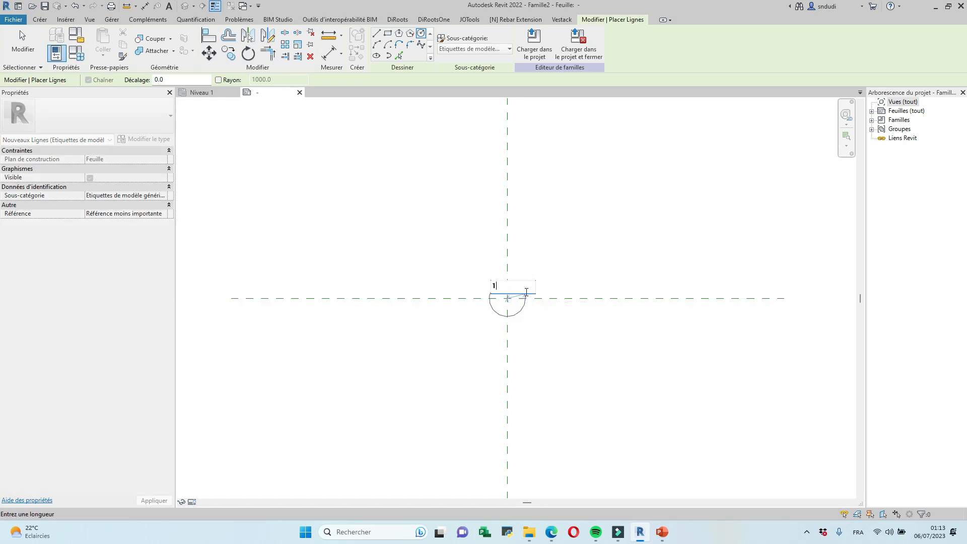
key(Return)
scroll(511, 293, up, 4)
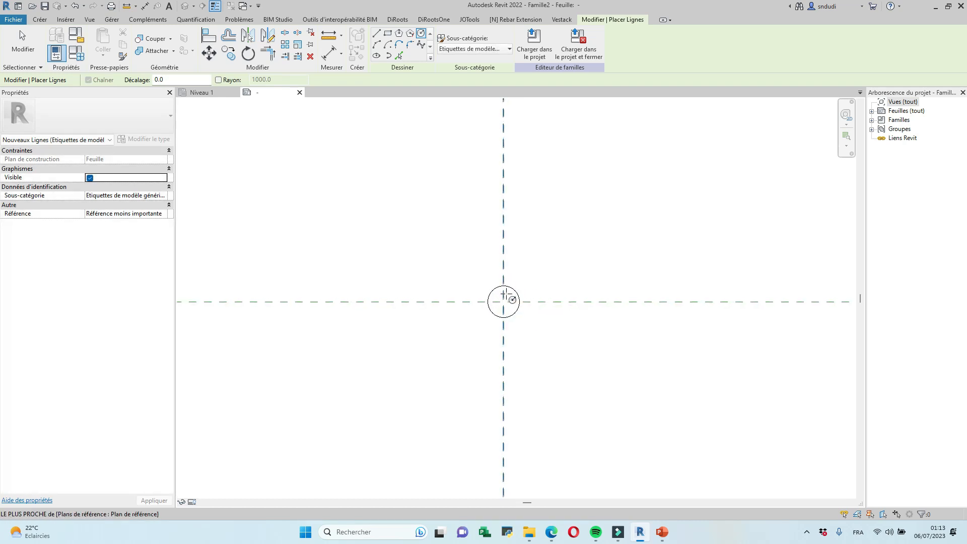
key(Escape)
key(Escape)
scroll(519, 293, up, 3)
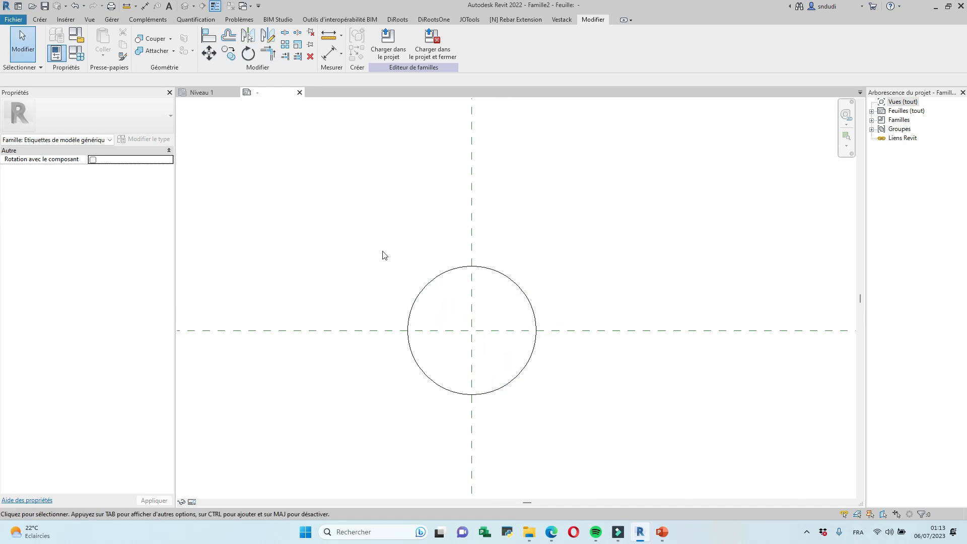
Step: Offset a copy of the circle 1 mm inward
click(423, 289)
click(232, 36)
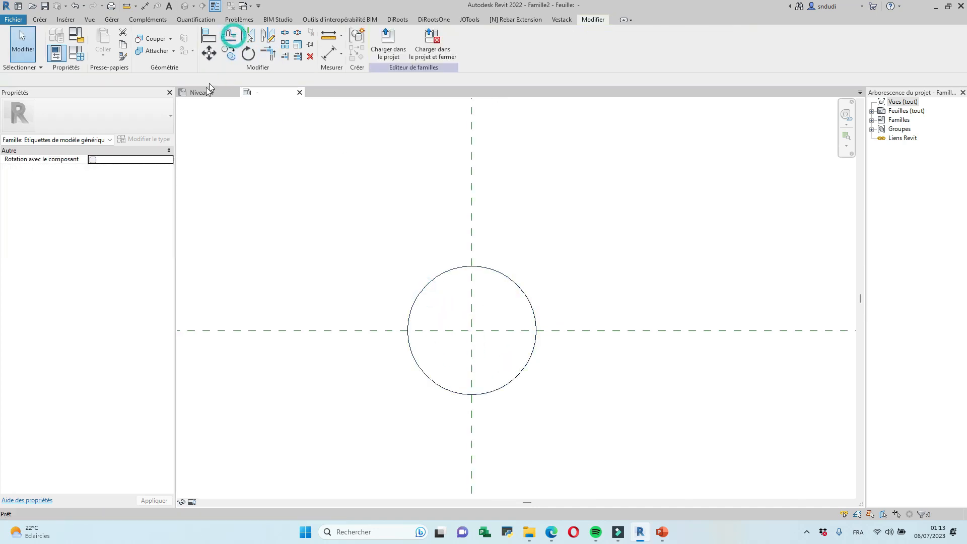
click(154, 80)
text(1)
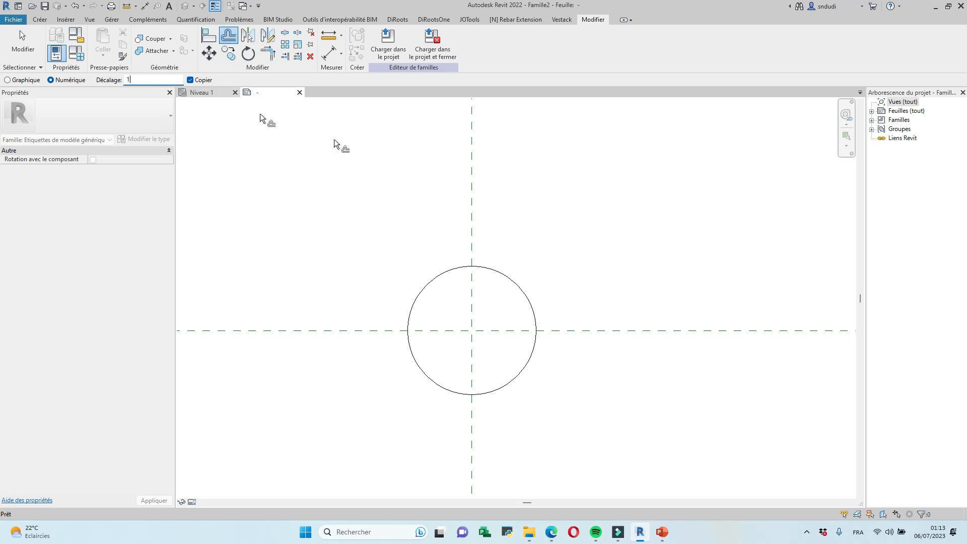
scroll(460, 283, up, 2)
click(436, 271)
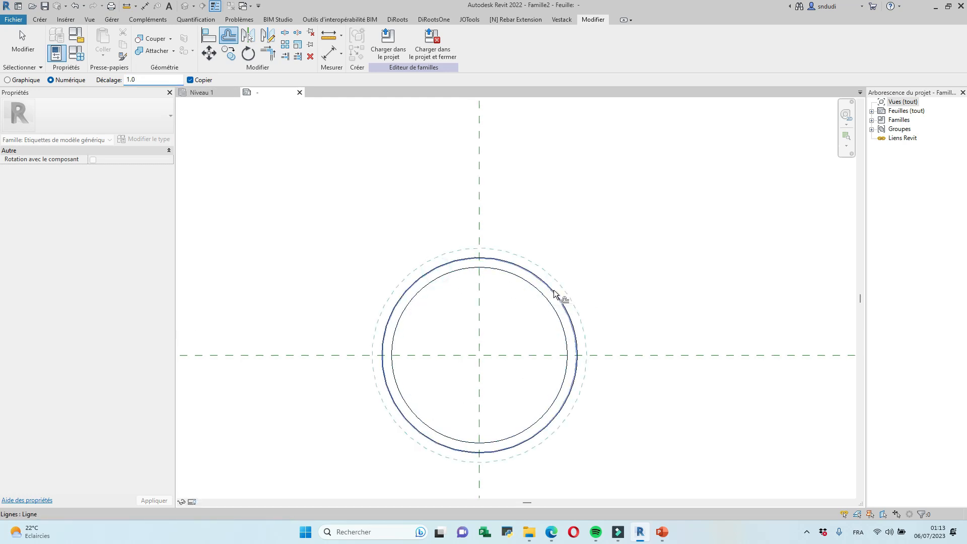
Step: Draw a horizontal diameter line across the outer circle along the reference plane
click(41, 19)
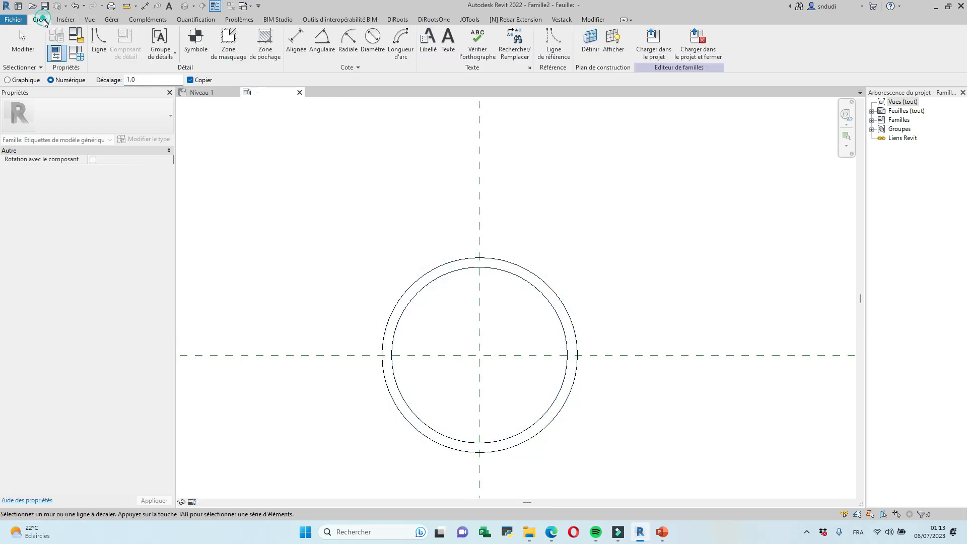
click(98, 38)
click(382, 356)
click(577, 355)
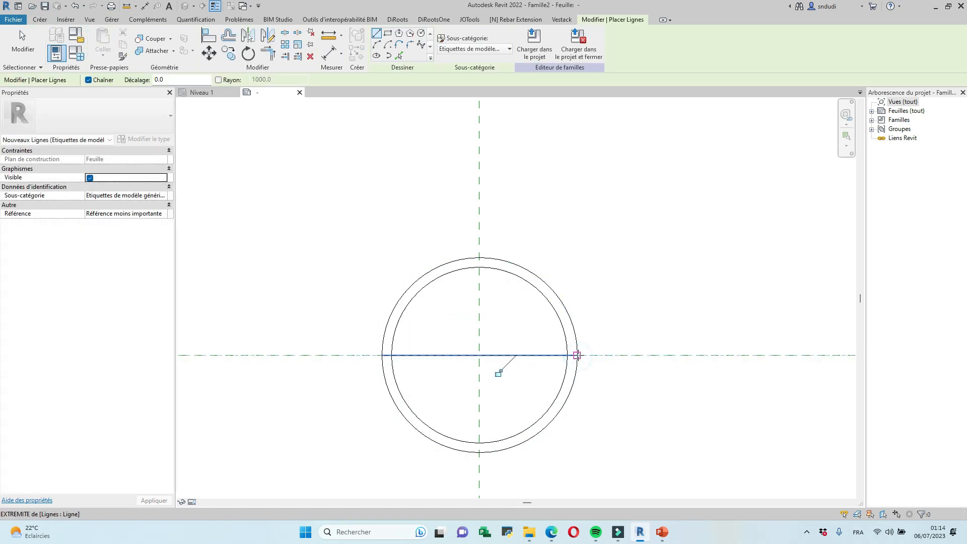
key(Escape)
key(Escape)
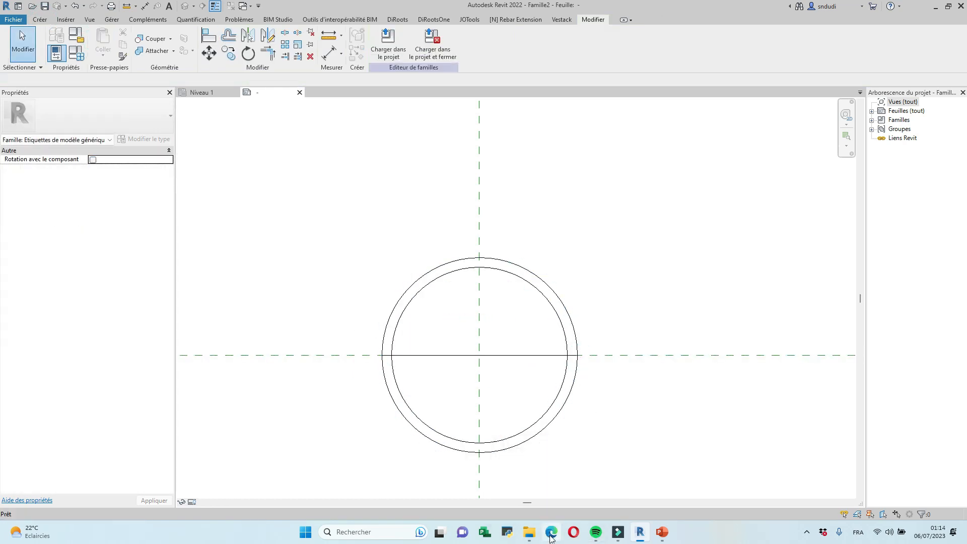
Step: Check the level mark in the charter PDF in Edge, and in Revit offset a copy of the horizontal line 1 mm upward
click(551, 537)
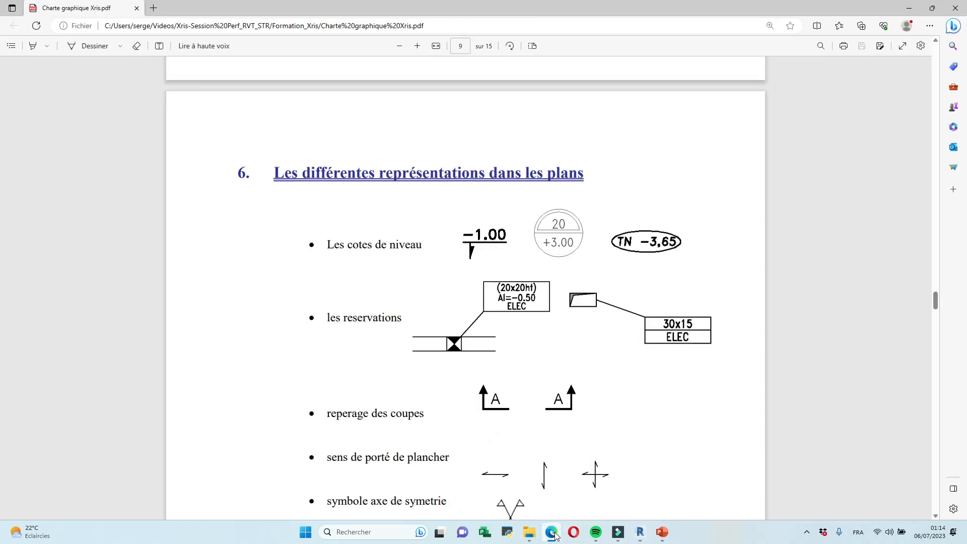
mouse_move(556, 536)
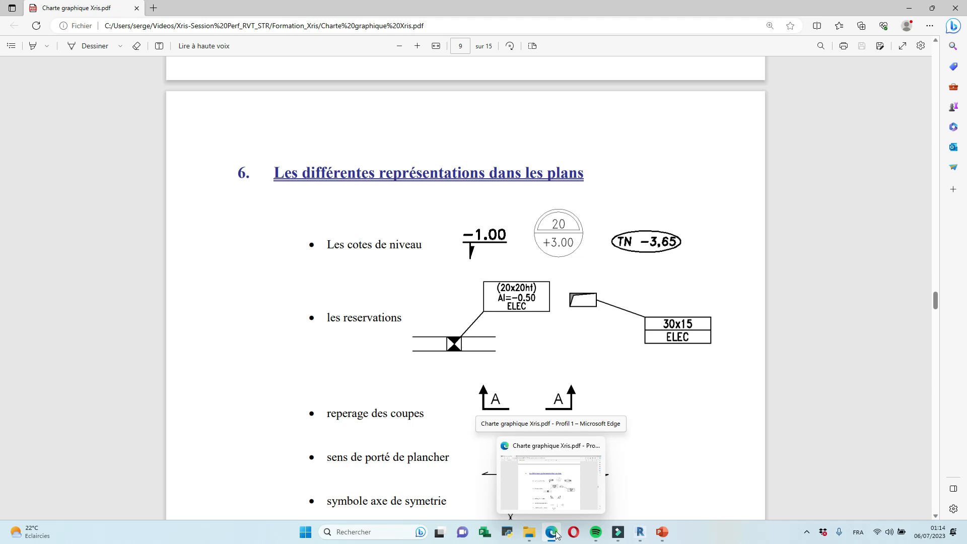
click(557, 535)
click(228, 37)
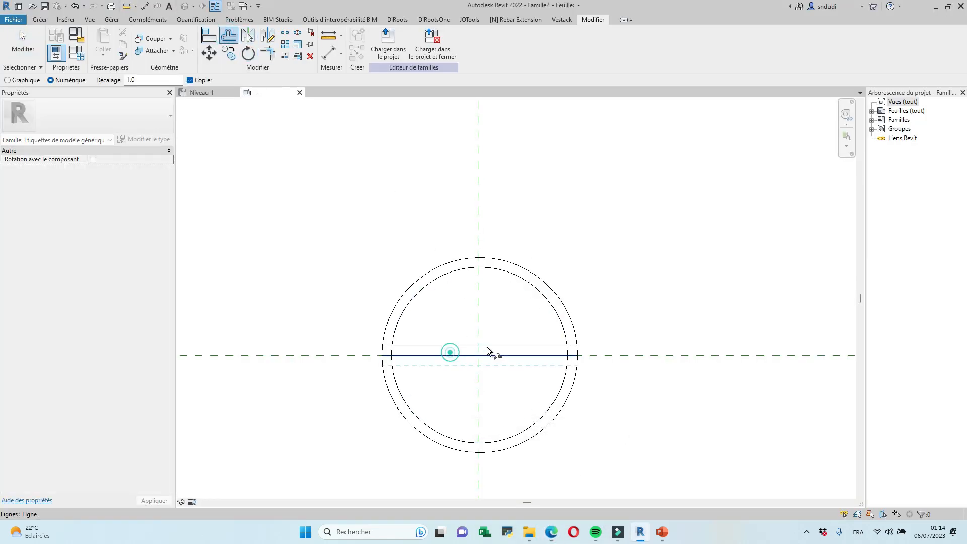
Step: Split the inner circle near its lowest point and trim it with the upper horizontal line into a closed upper semicircle
click(285, 32)
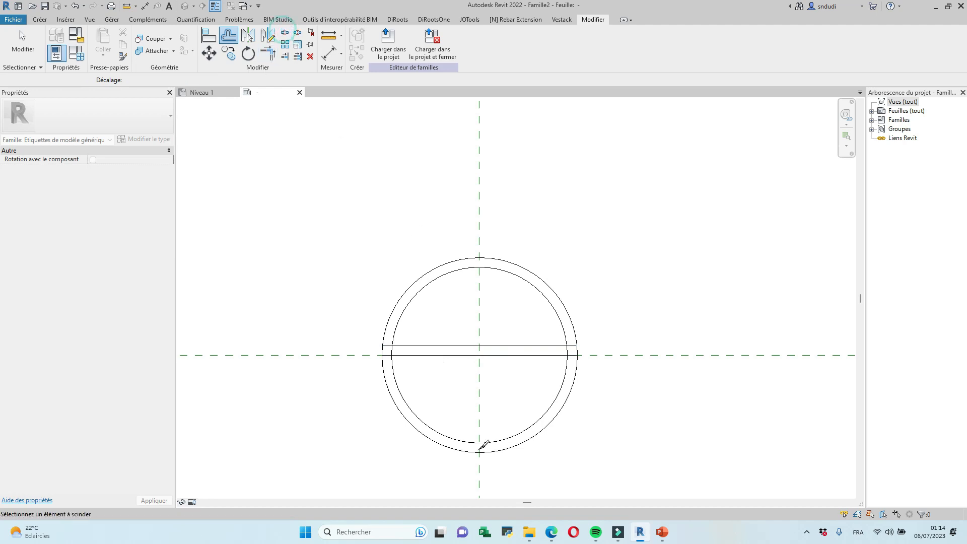
click(467, 442)
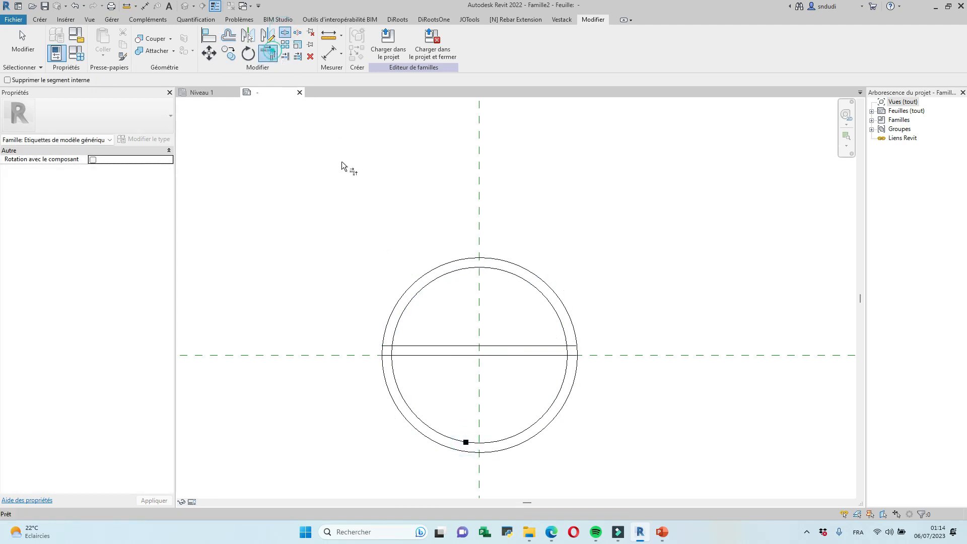
click(410, 346)
click(399, 339)
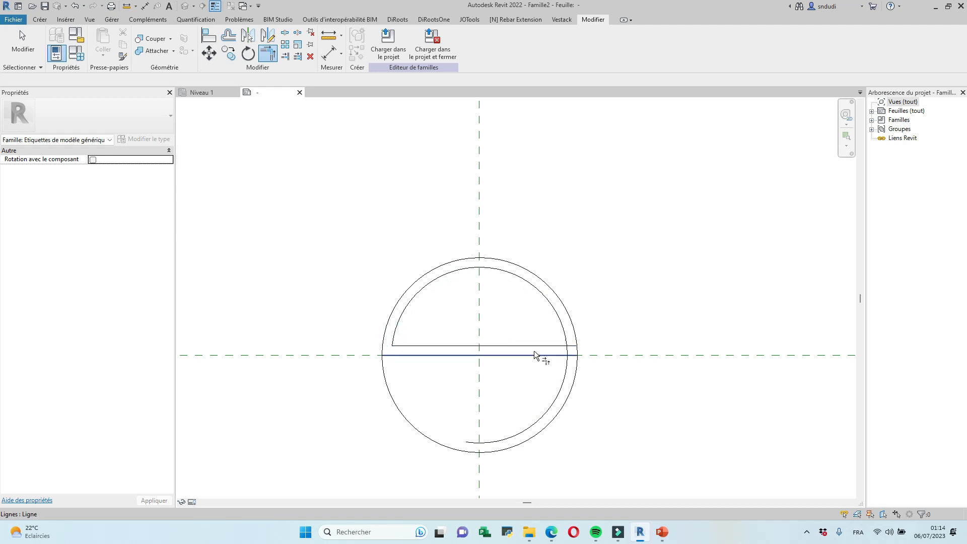
click(534, 345)
click(569, 341)
scroll(596, 327, down, 1)
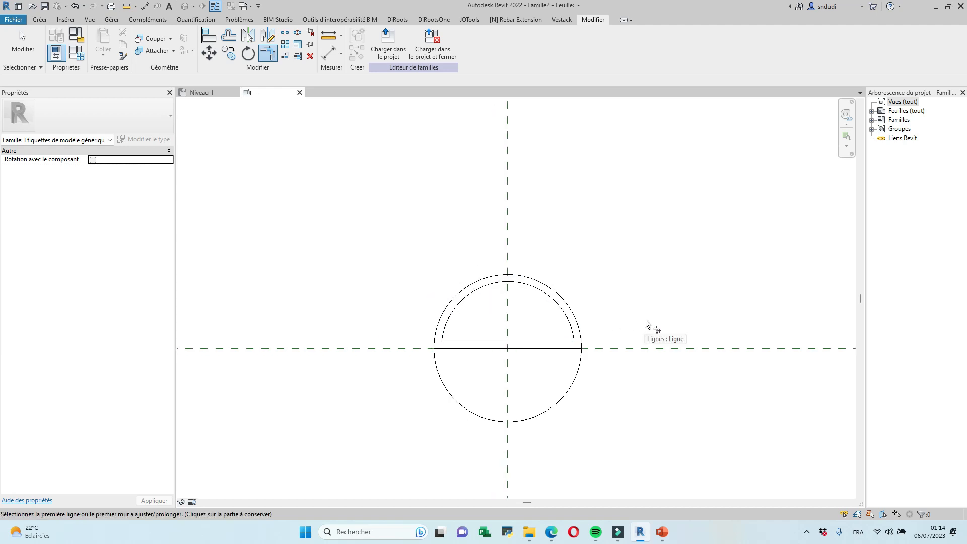
key(Escape)
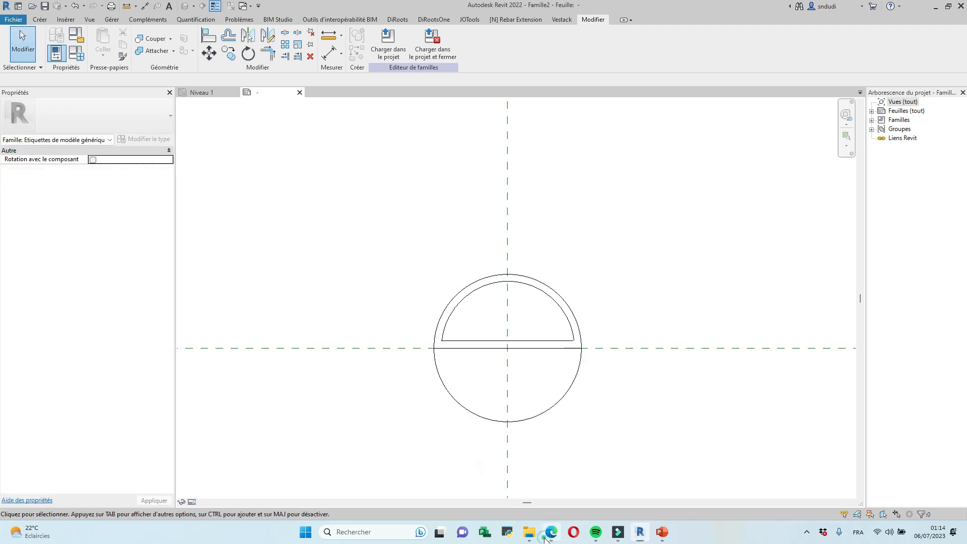
Step: Compare the outline with the charter PDF in Edge, and change the Revit family's category to Etiquettes de sols
click(547, 537)
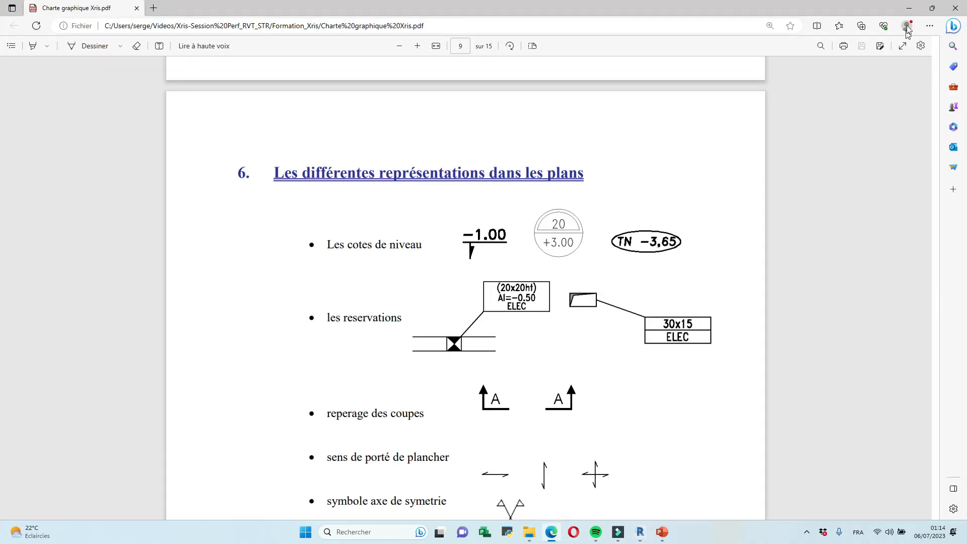
click(909, 8)
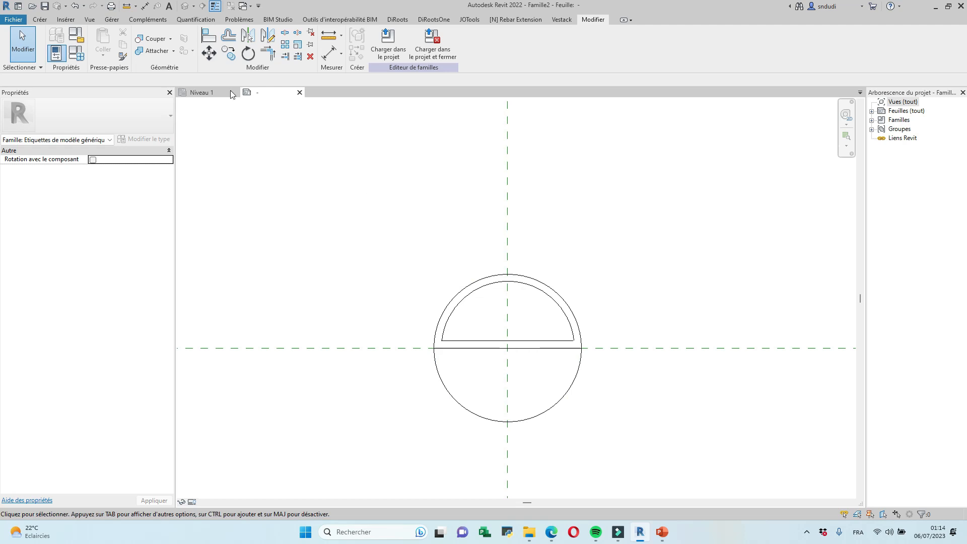
click(57, 52)
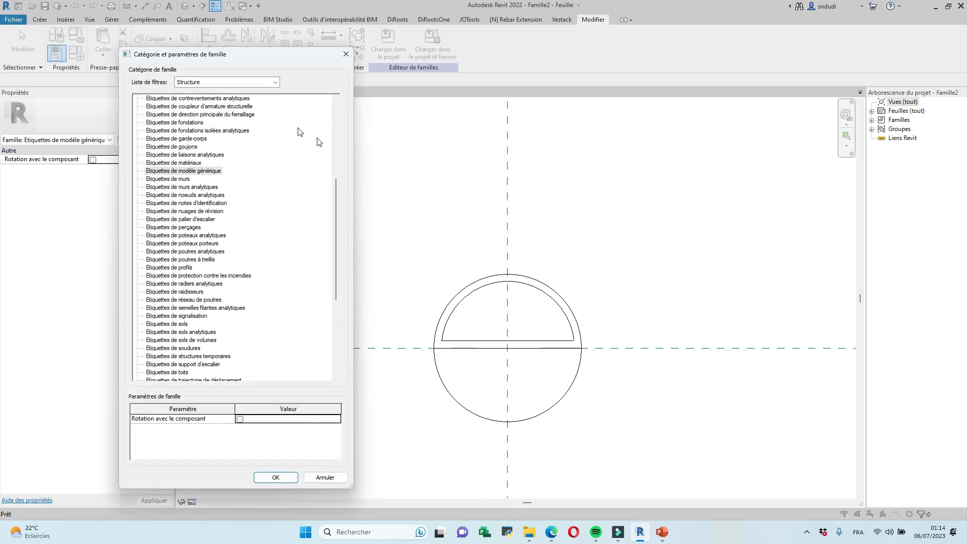
drag(338, 229, 331, 284)
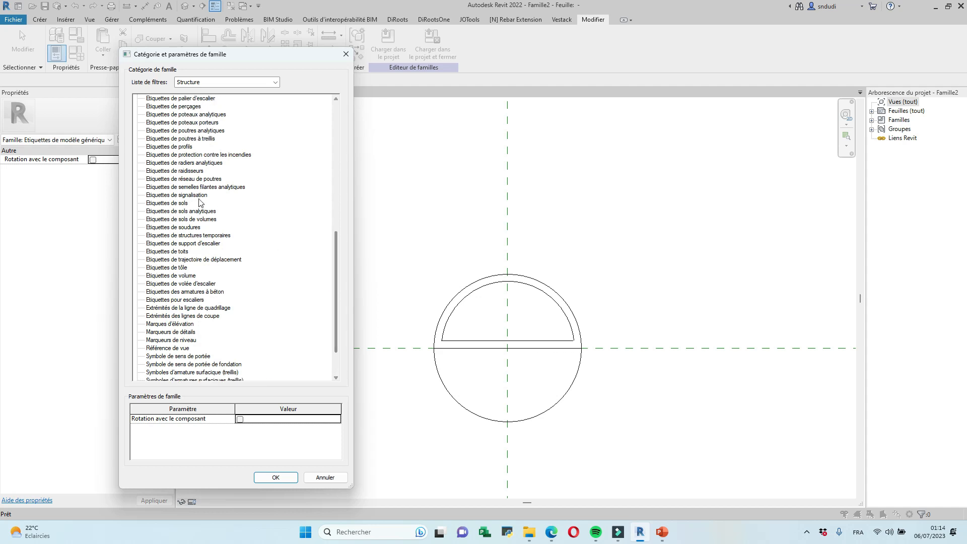
click(184, 204)
click(282, 479)
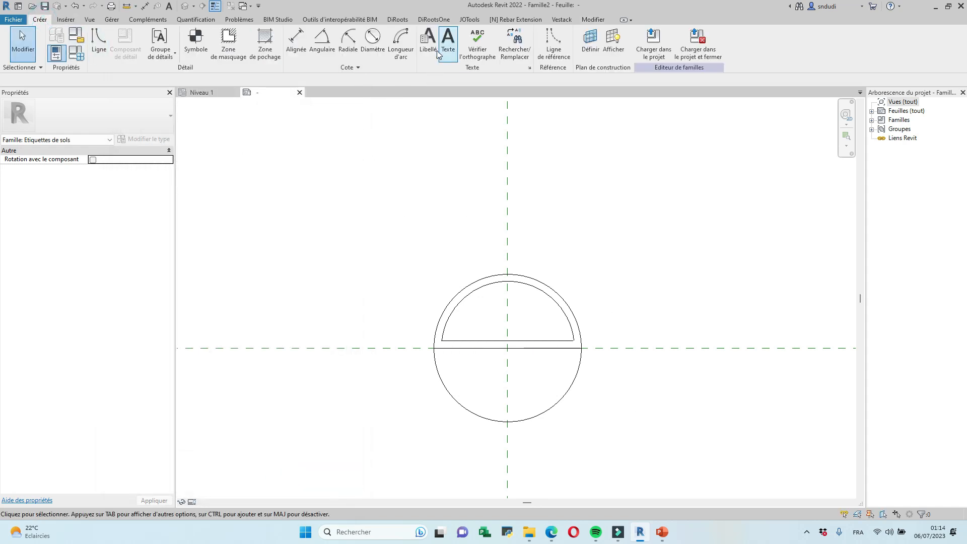
Step: Start a label and duplicate its 3mm type as 2.5mm, with the background set to Transparent
click(428, 40)
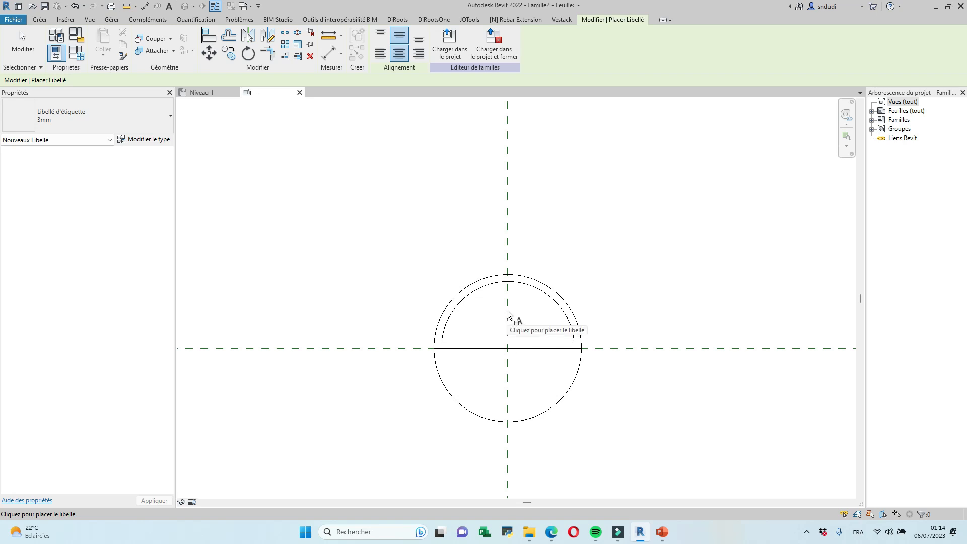
click(144, 136)
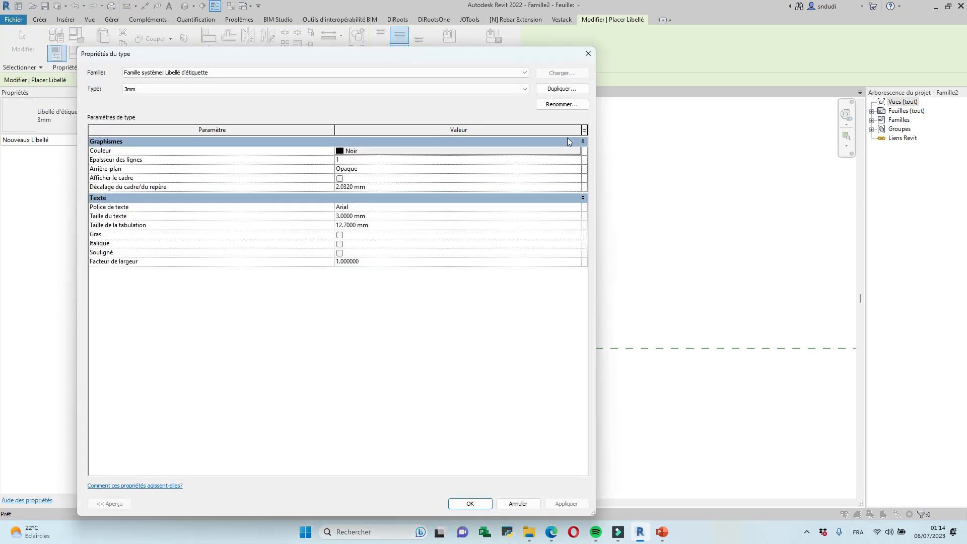
click(562, 88)
drag(518, 206, 433, 228)
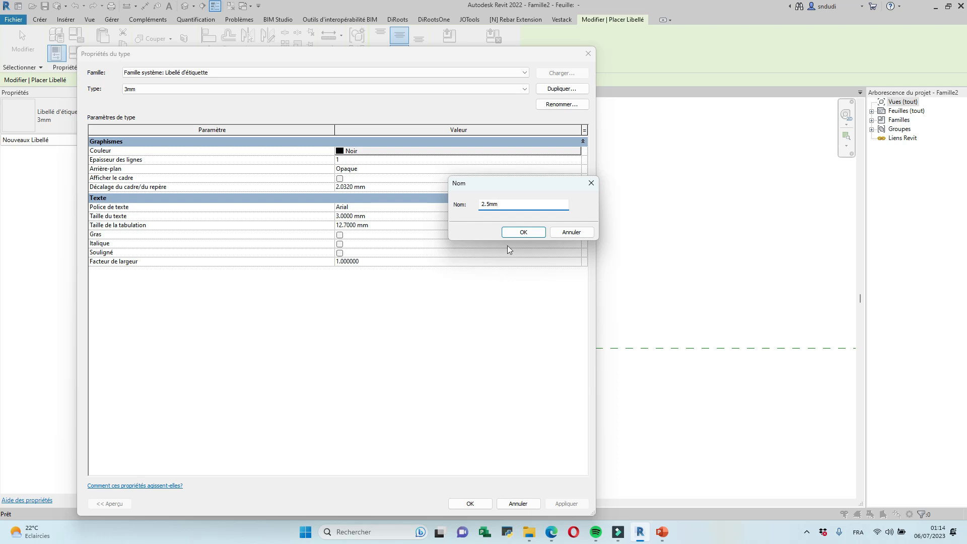
click(523, 233)
click(378, 169)
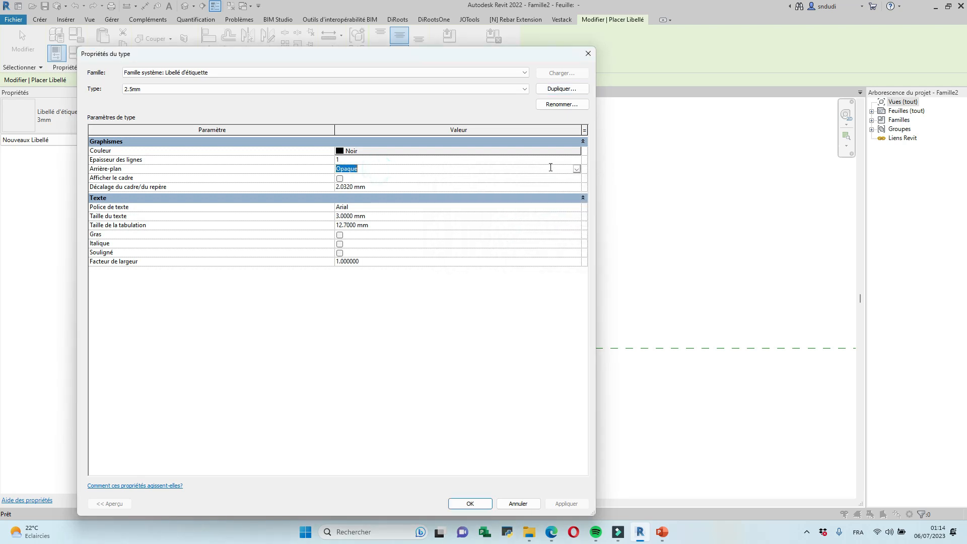
click(577, 169)
click(351, 186)
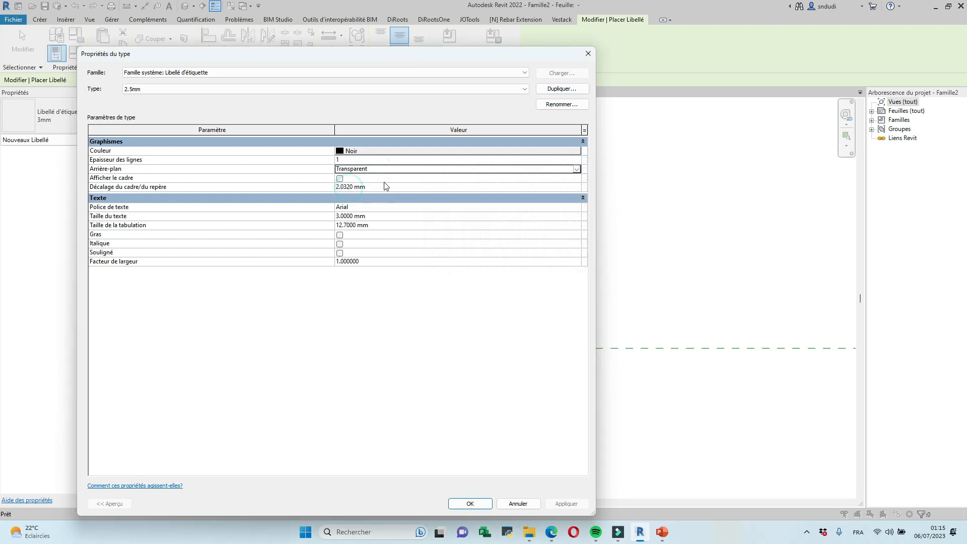
Step: Set the text font of the 2.5mm label type to RomanD
click(410, 207)
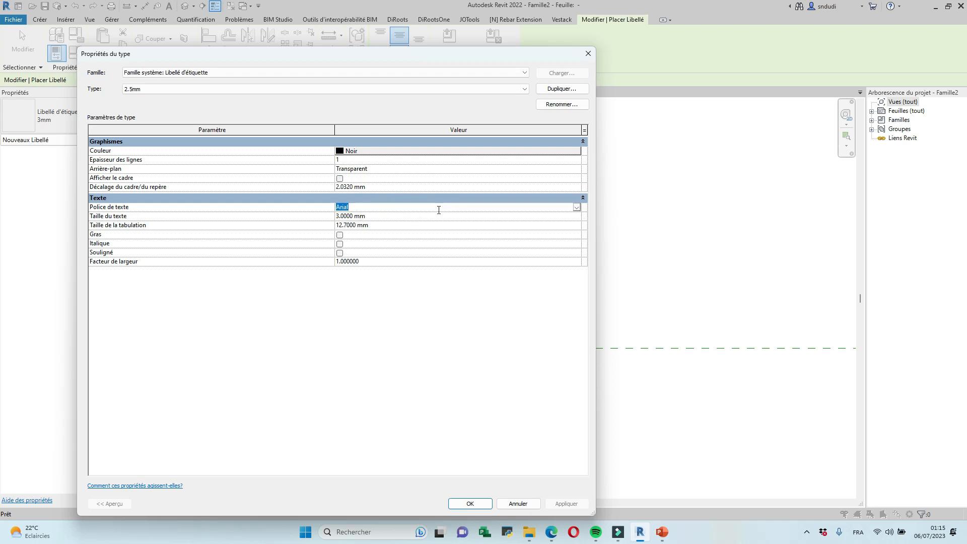
text(RomanC)
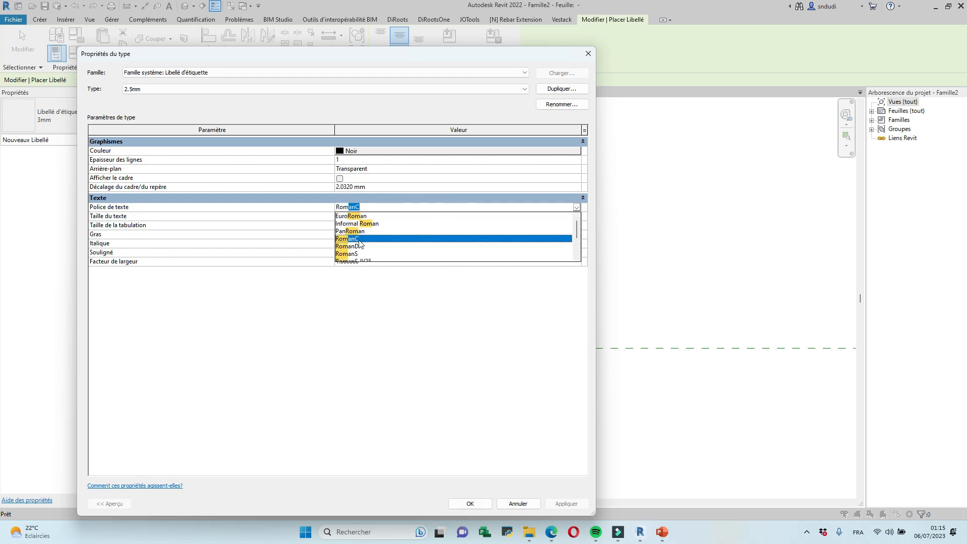
click(359, 240)
click(382, 209)
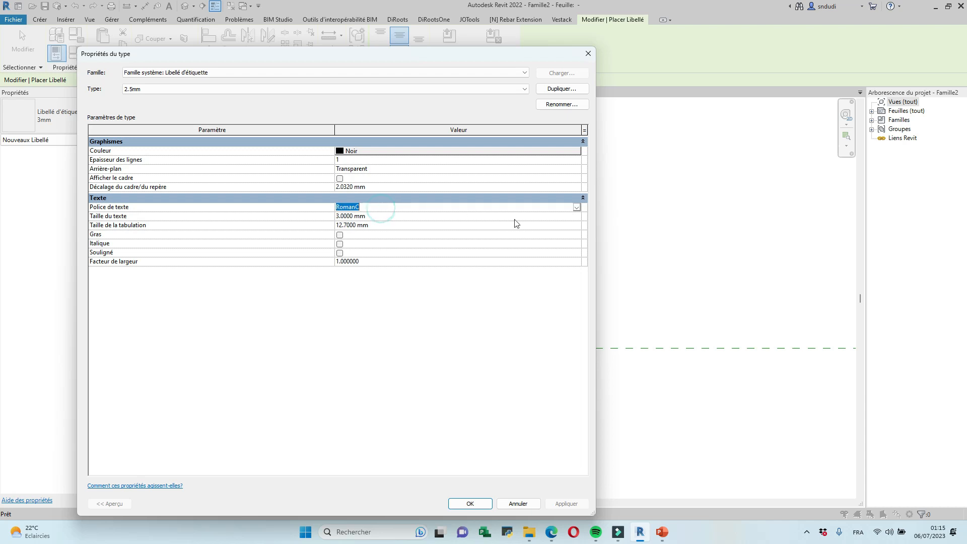
click(576, 207)
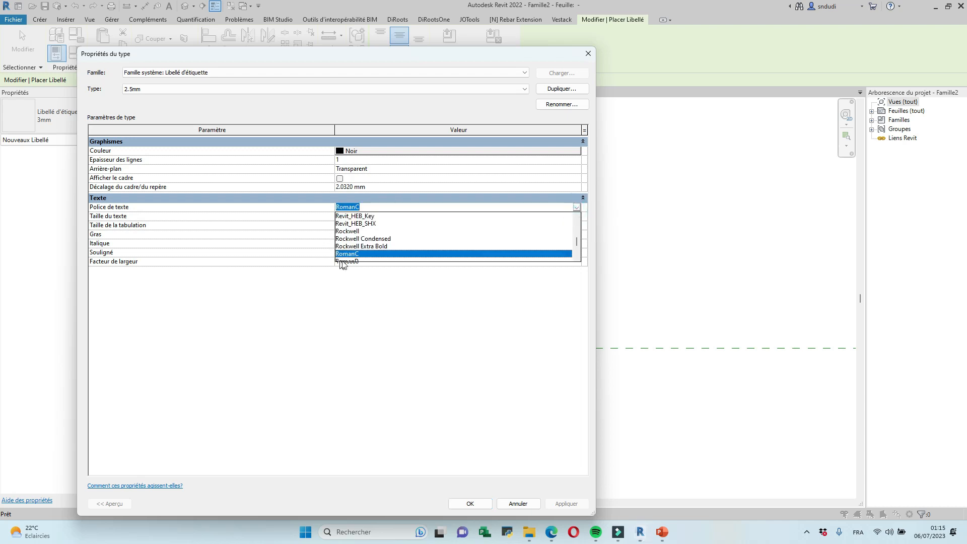
scroll(344, 265, down, 1)
click(353, 240)
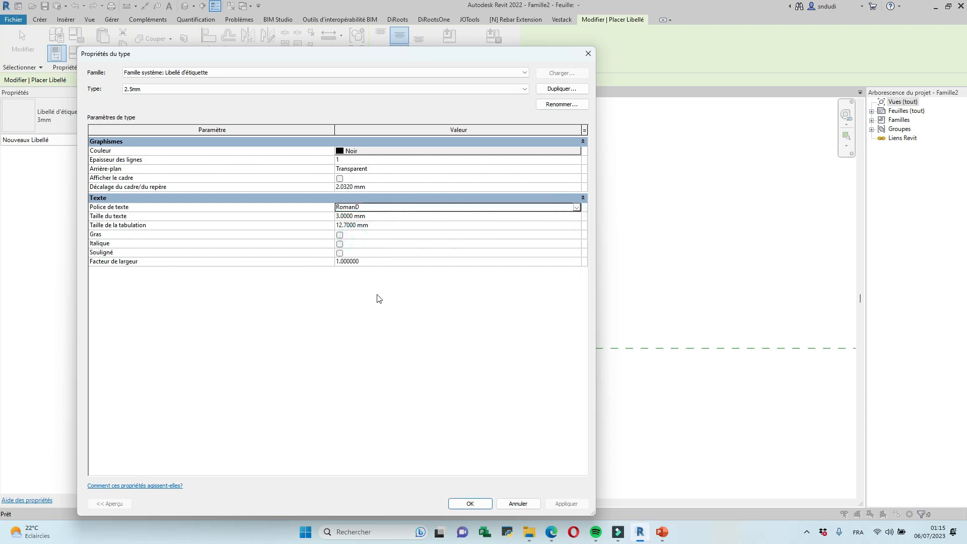
Step: Give the 2.5mm label type a text size of 2.5 mm and a width factor of 0.8
click(378, 216)
text(2.5)
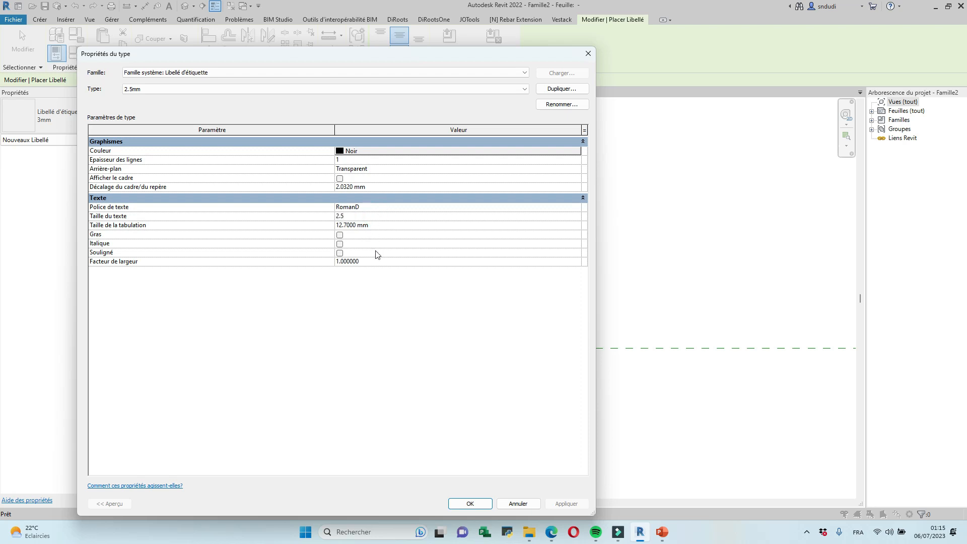
click(375, 261)
text(0.8)
click(470, 504)
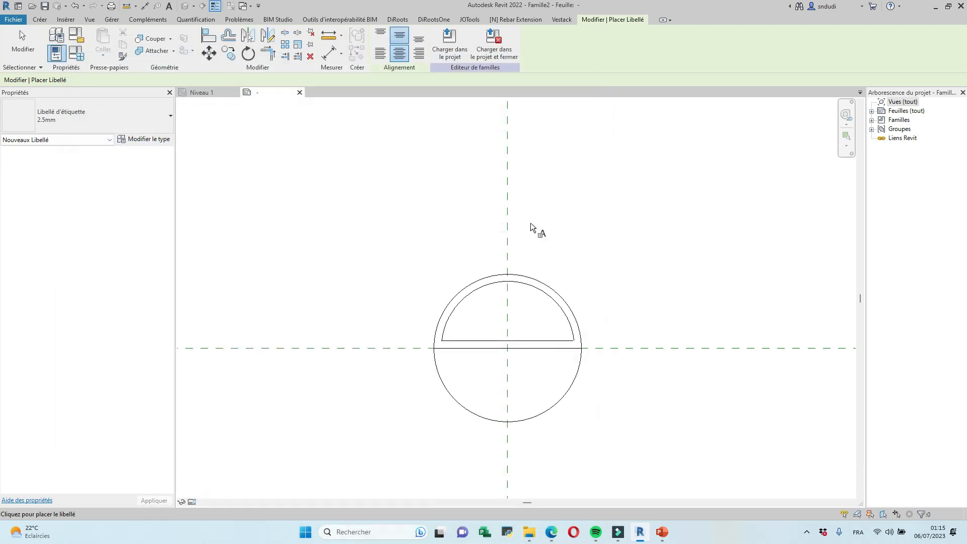
Step: Place a label centred in the upper semicircle and check the level mark in the charter PDF in Edge
scroll(506, 317, up, 1)
click(506, 317)
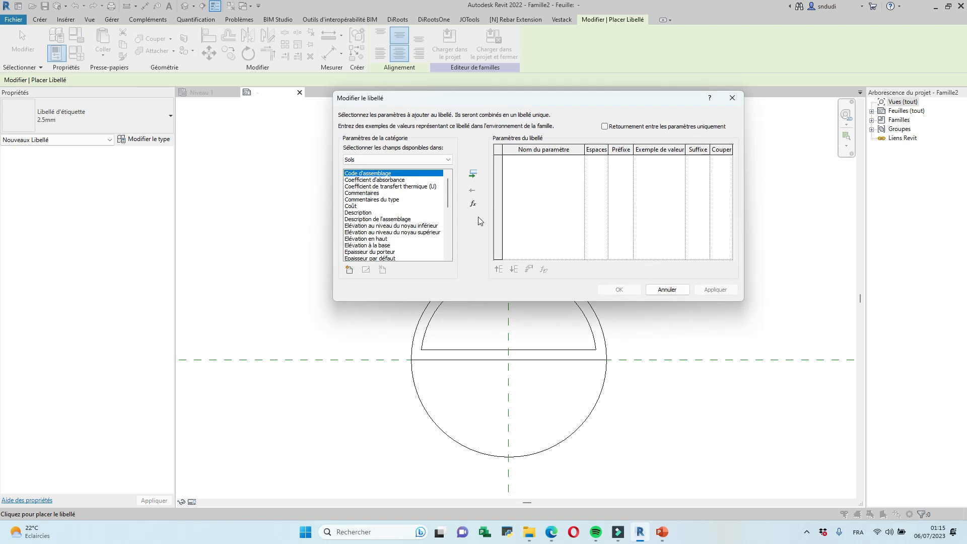
click(552, 531)
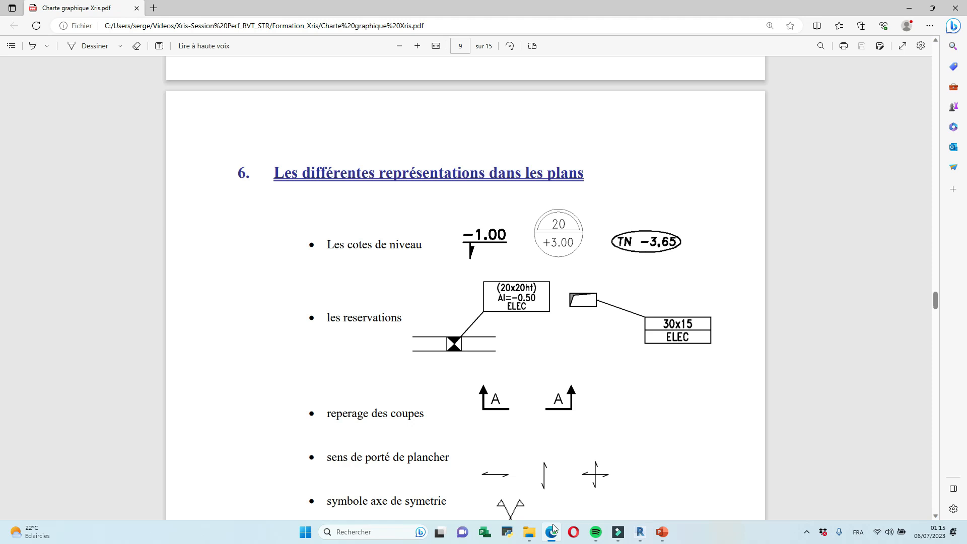
click(554, 531)
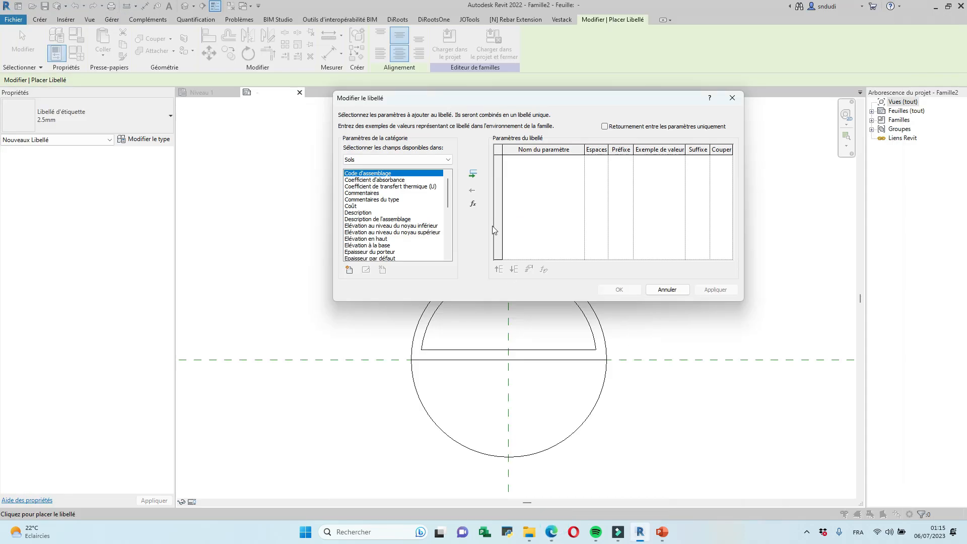
Step: In Revit, add the floor parameter Epaisseur par défaut to the label, with 20 as its sample value
drag(448, 186, 448, 193)
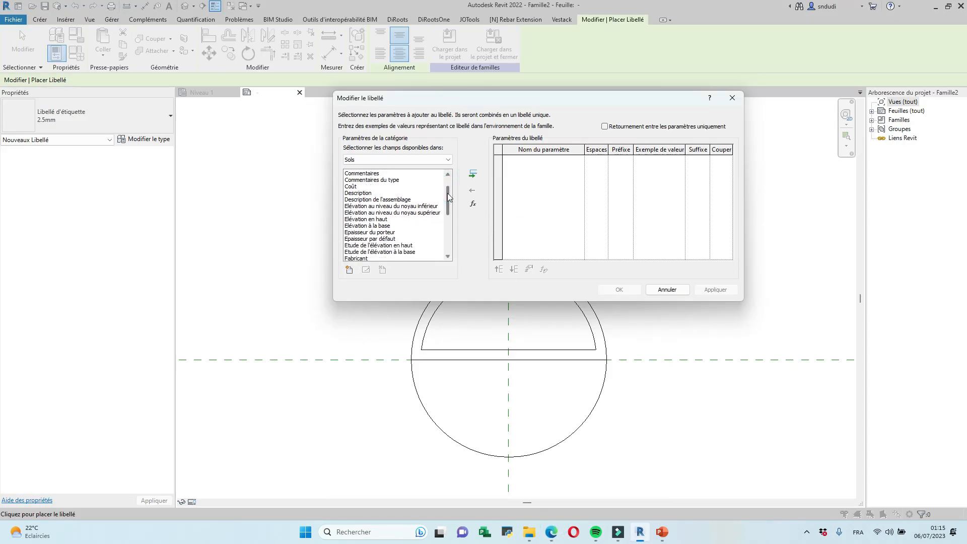
click(384, 232)
click(393, 239)
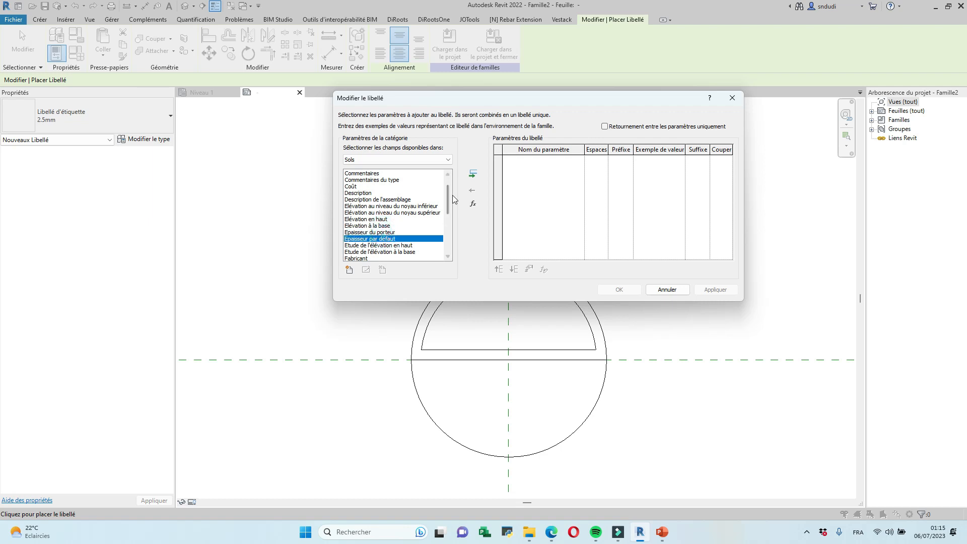
click(473, 175)
click(667, 158)
click(685, 160)
drag(680, 160, 642, 160)
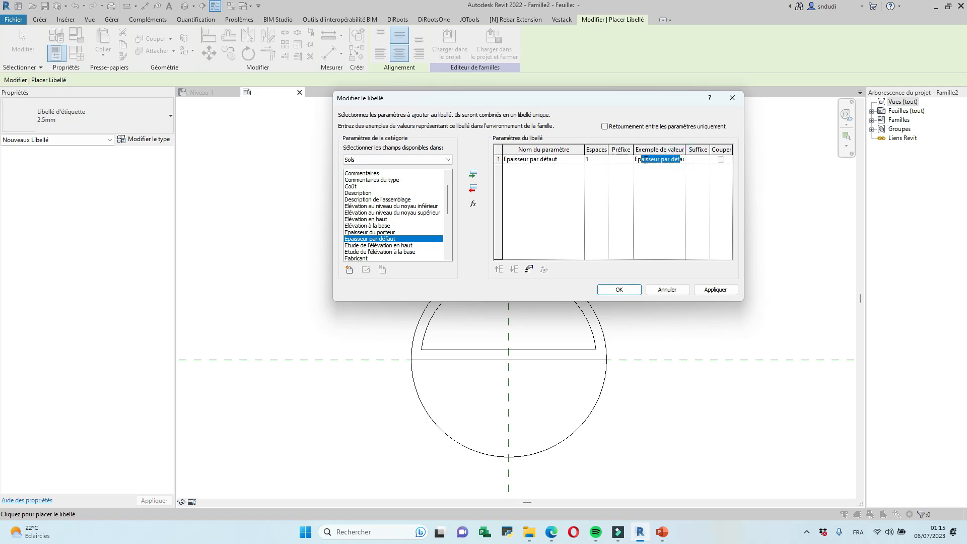
key(Delete)
double_click(656, 160)
Step: Override the project units for the thickness parameter with Centimètres and 0 décimales, and accept the label
click(529, 270)
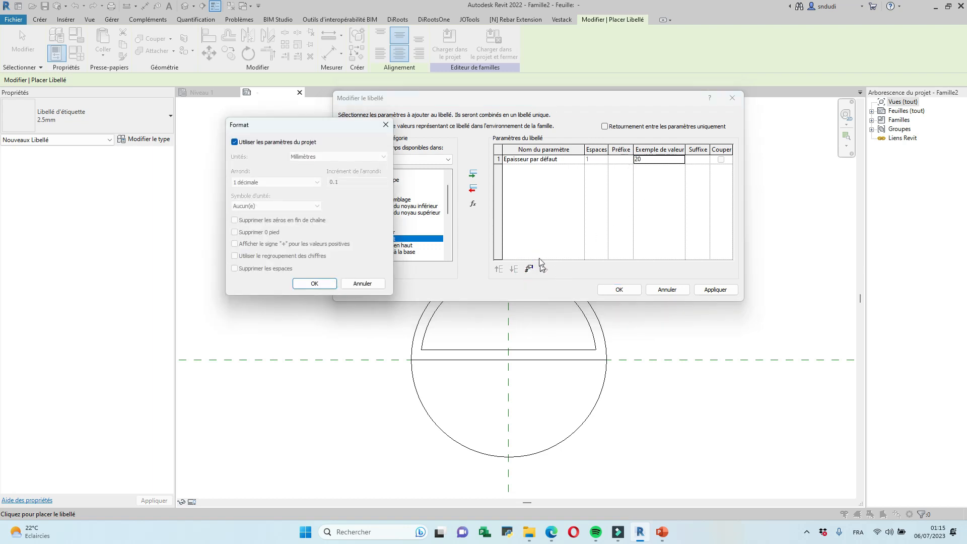
click(234, 142)
click(313, 157)
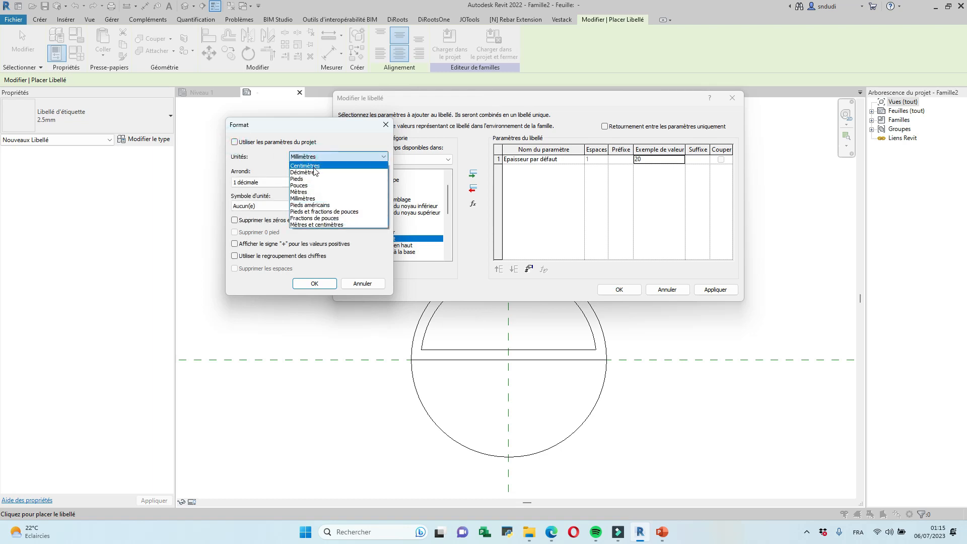
click(313, 166)
click(254, 183)
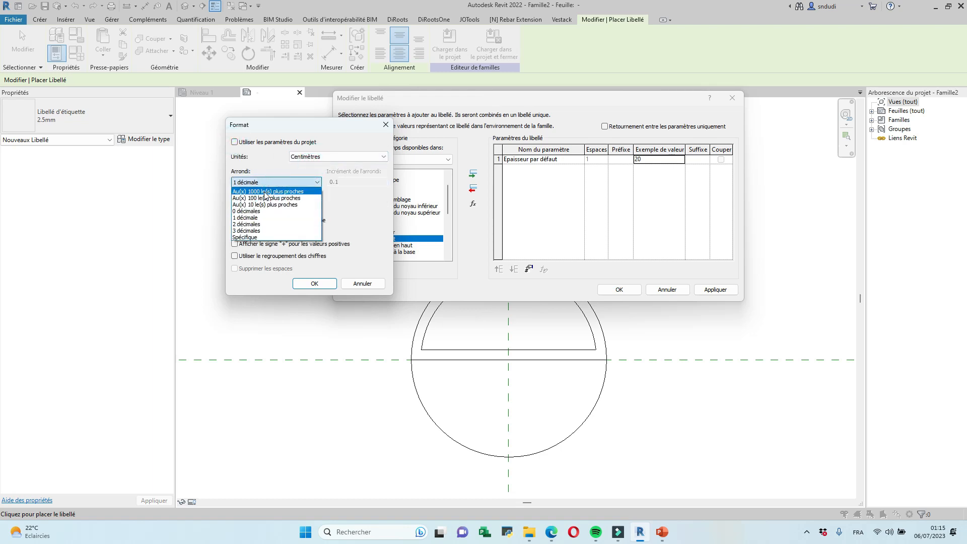
click(252, 211)
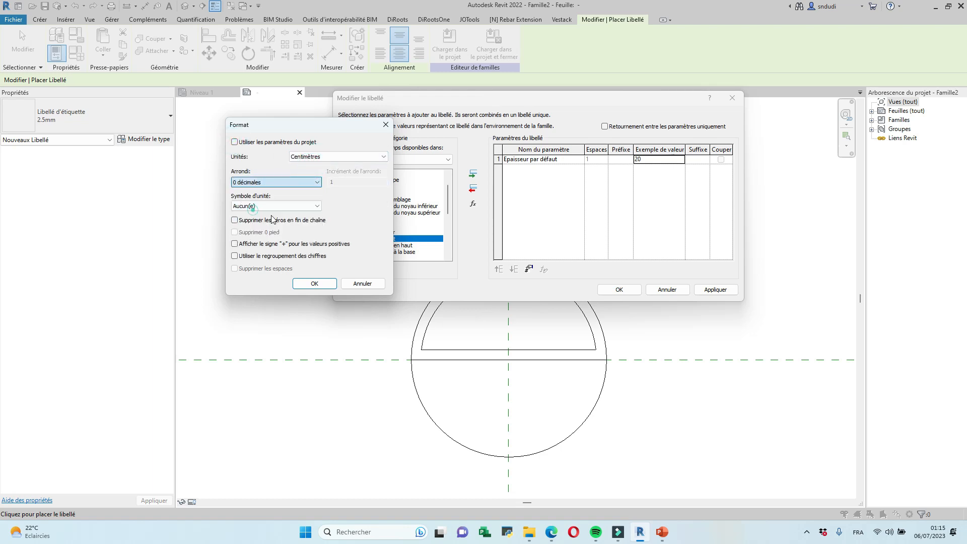
click(315, 284)
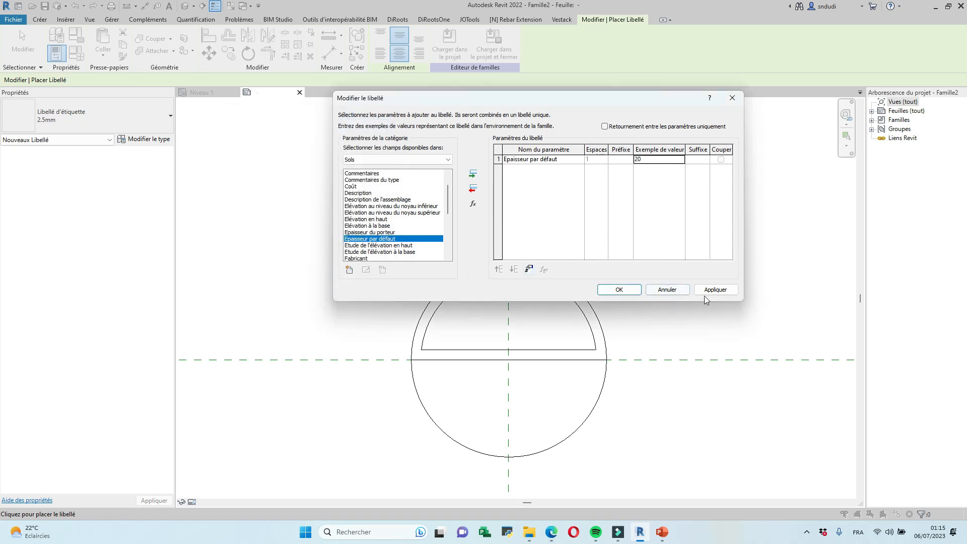
click(620, 290)
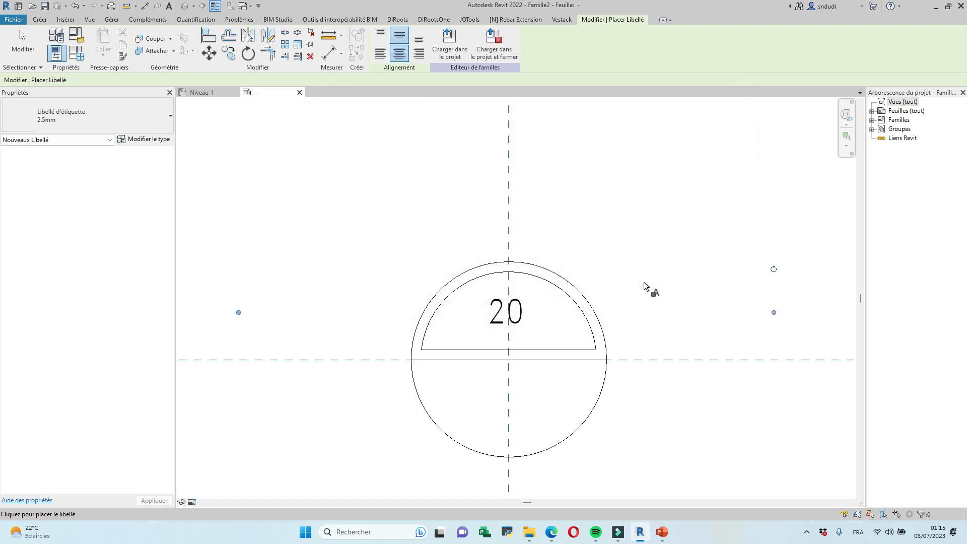
Step: Narrow the upper label's text box so it roughly fits within the circle's width
scroll(642, 285, down, 2)
key(Escape)
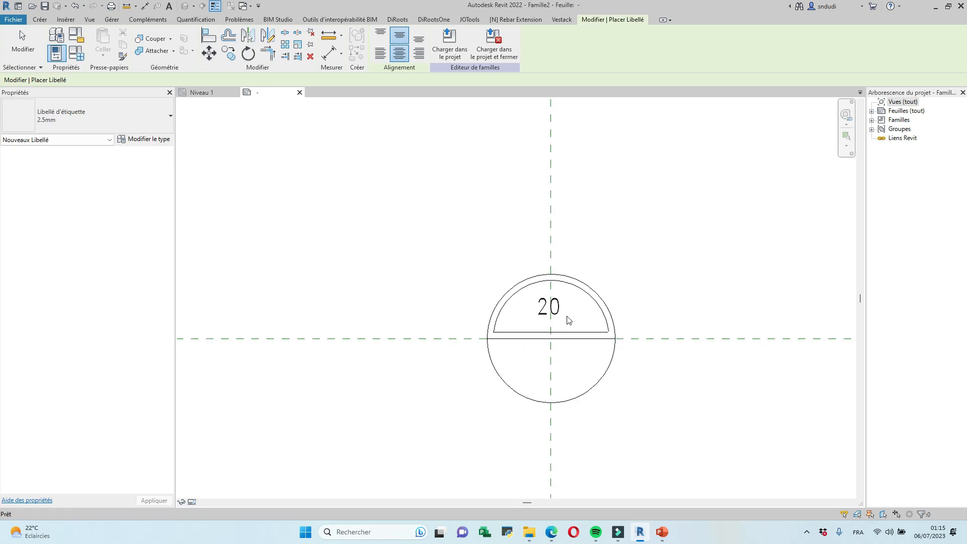
click(579, 308)
drag(726, 308, 630, 319)
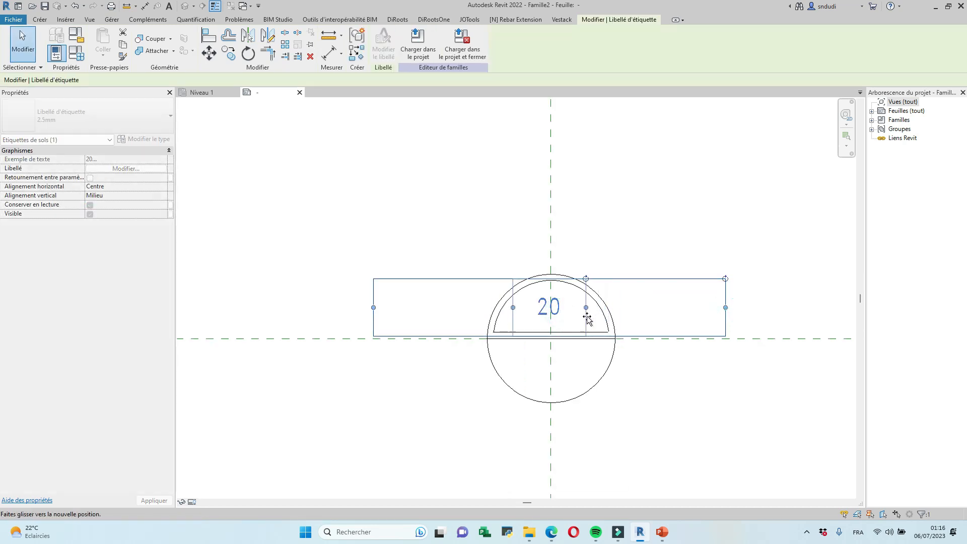
click(759, 280)
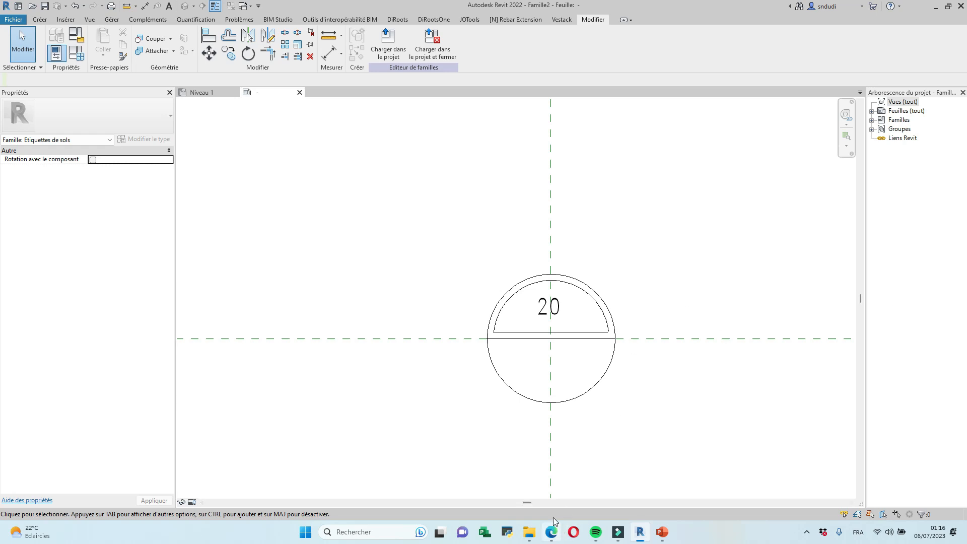
Step: Copy the thickness label straight down into the lower half of the circle and open the copy's type properties
click(559, 307)
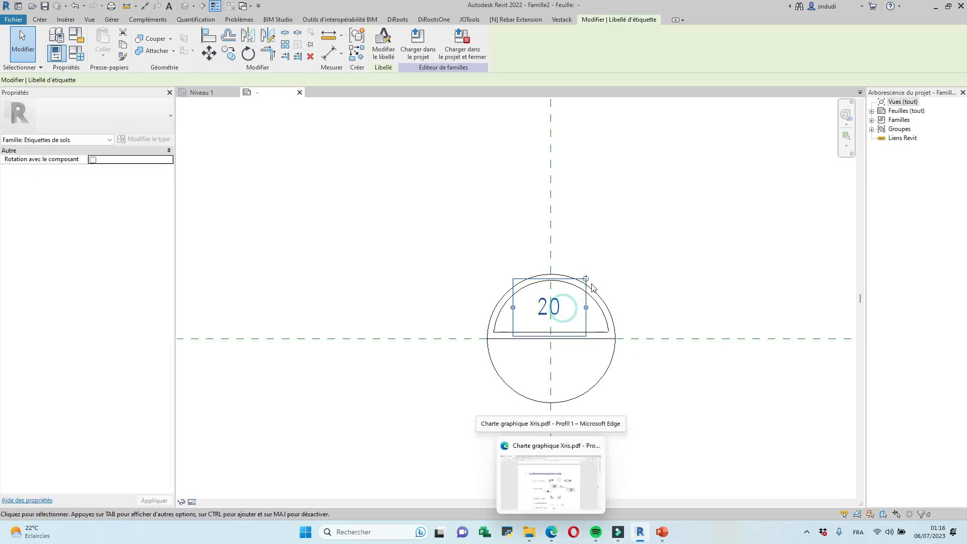
click(228, 53)
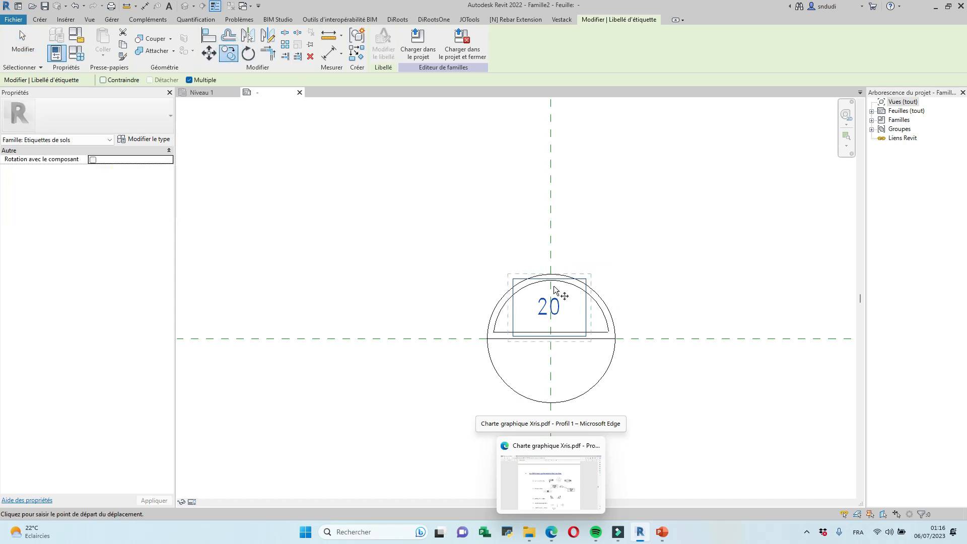
click(551, 281)
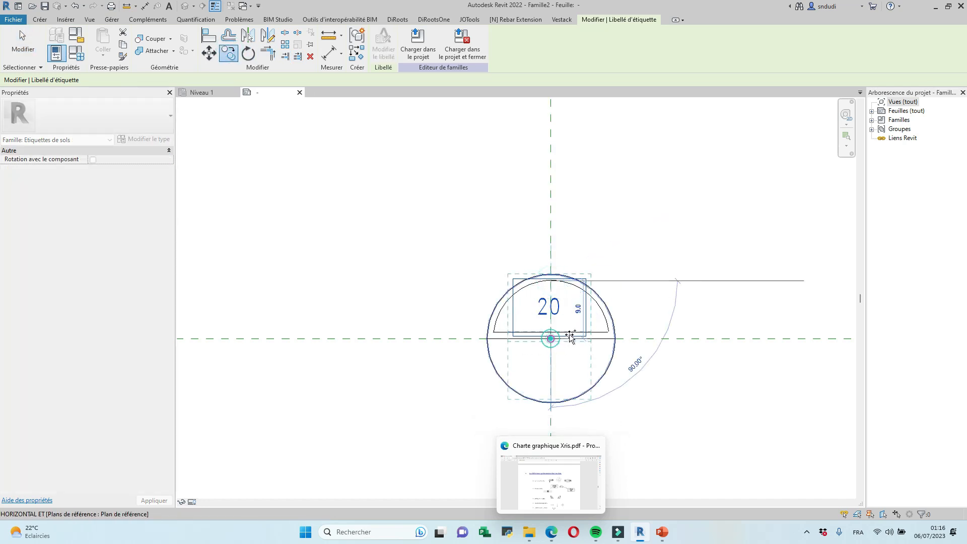
click(551, 339)
key(Escape)
key(Escape)
click(583, 372)
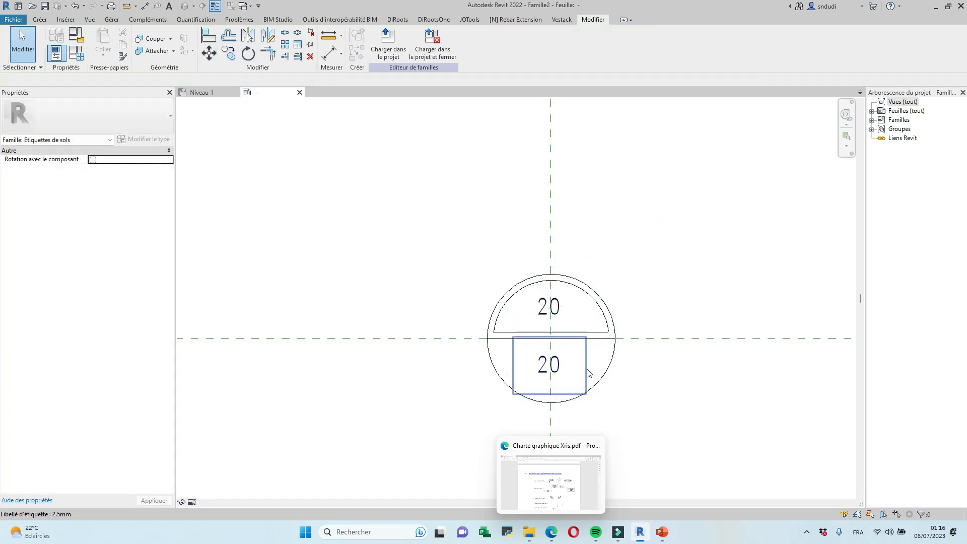
click(133, 139)
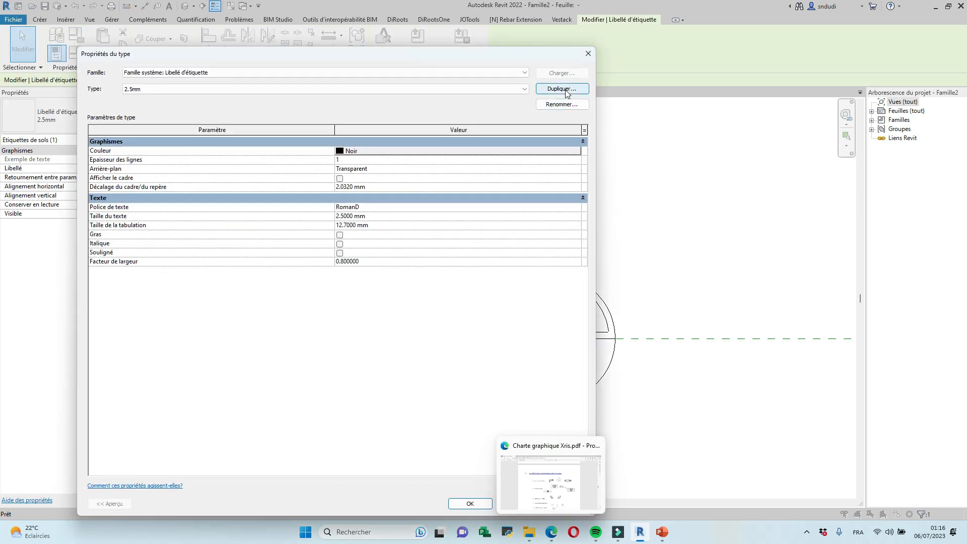
Step: Try to duplicate the lower label's 2.5mm type under the name 3mm
click(561, 89)
click(487, 202)
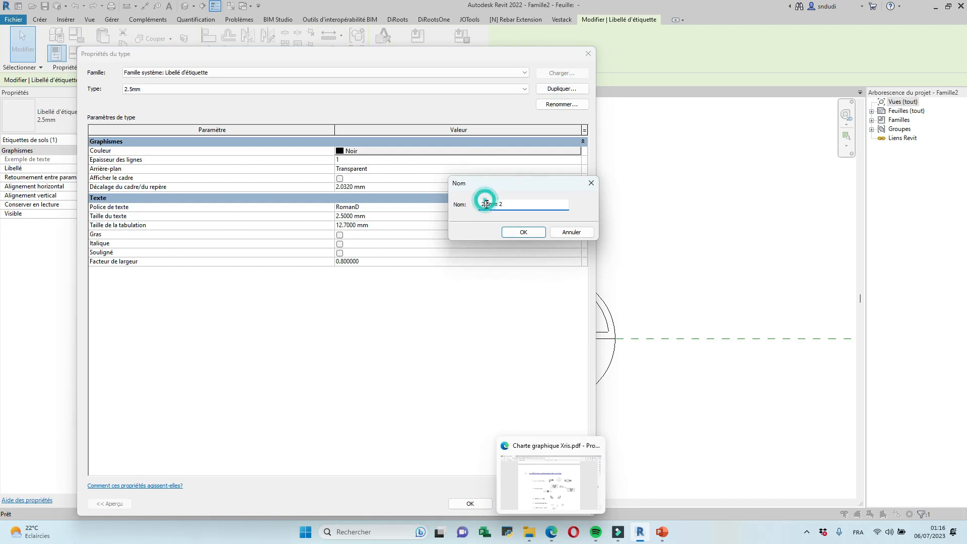
click(490, 202)
click(508, 203)
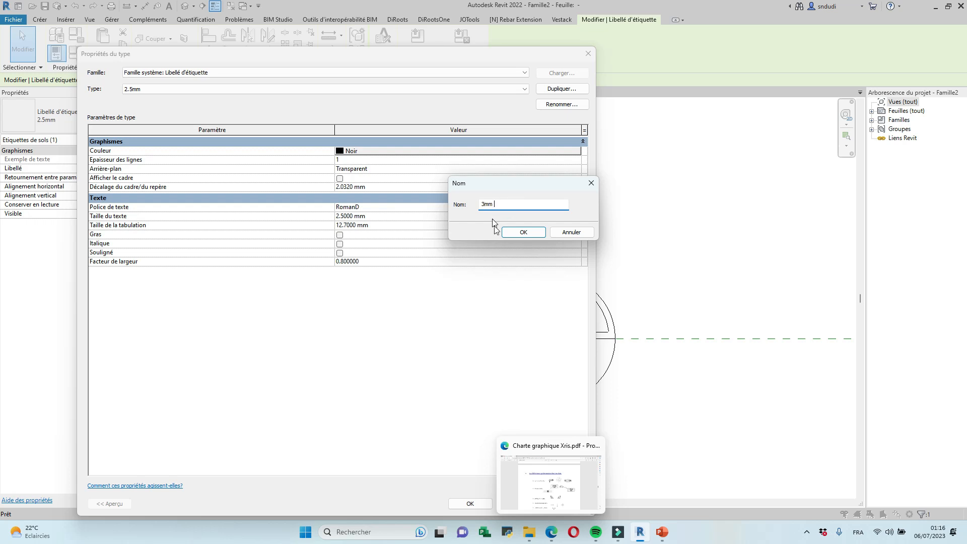
click(513, 232)
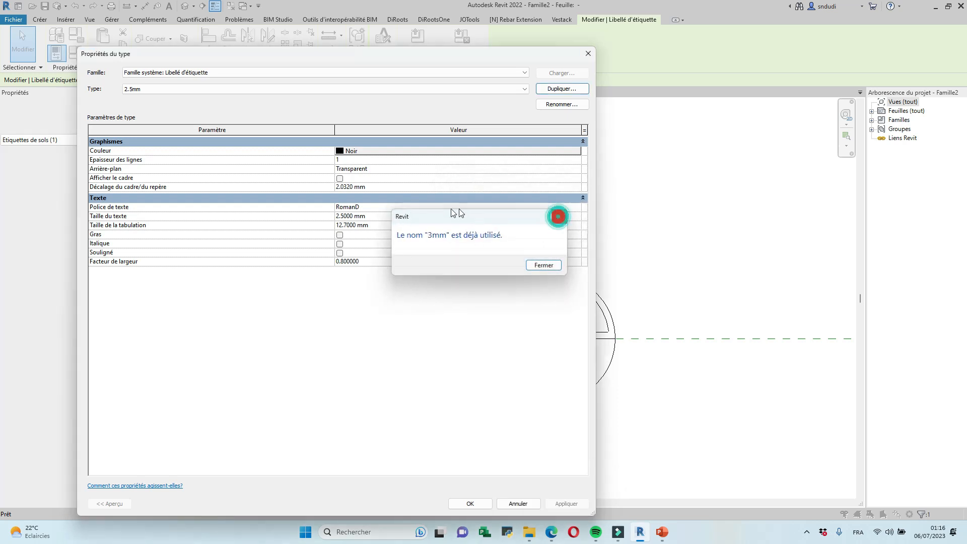
click(559, 216)
Step: Duplicate the lower label's type as 3.5mm and set its text size to 3.5 mm
click(573, 89)
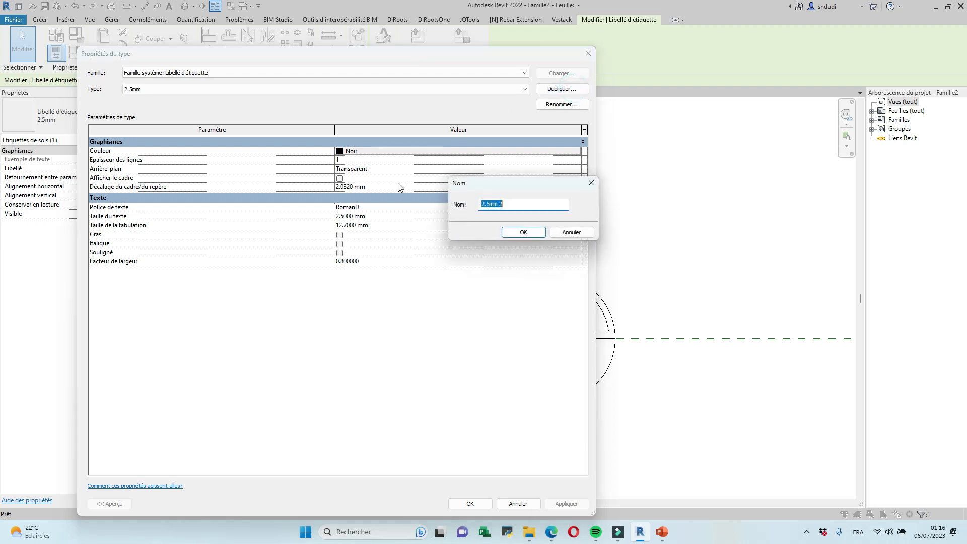
click(491, 205)
click(512, 235)
click(408, 216)
text(3.5)
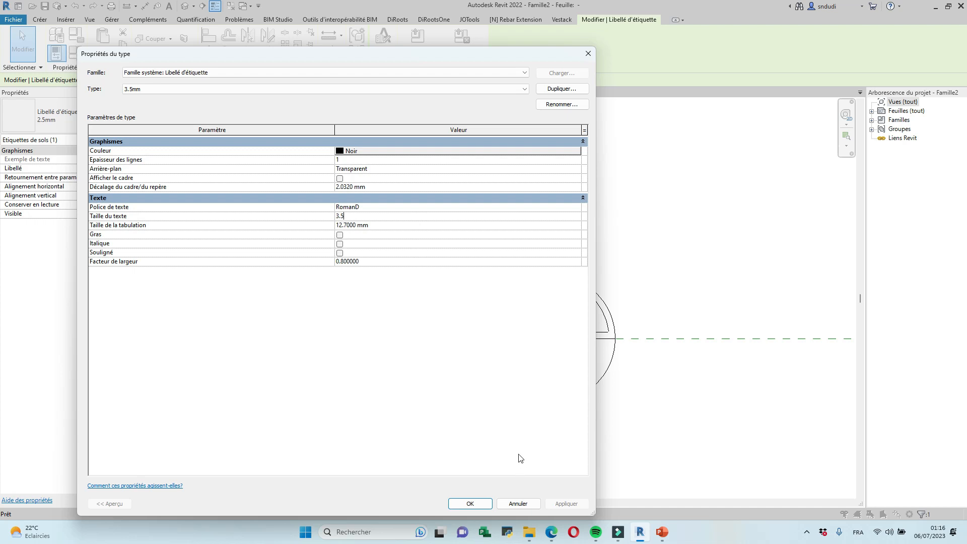
click(470, 504)
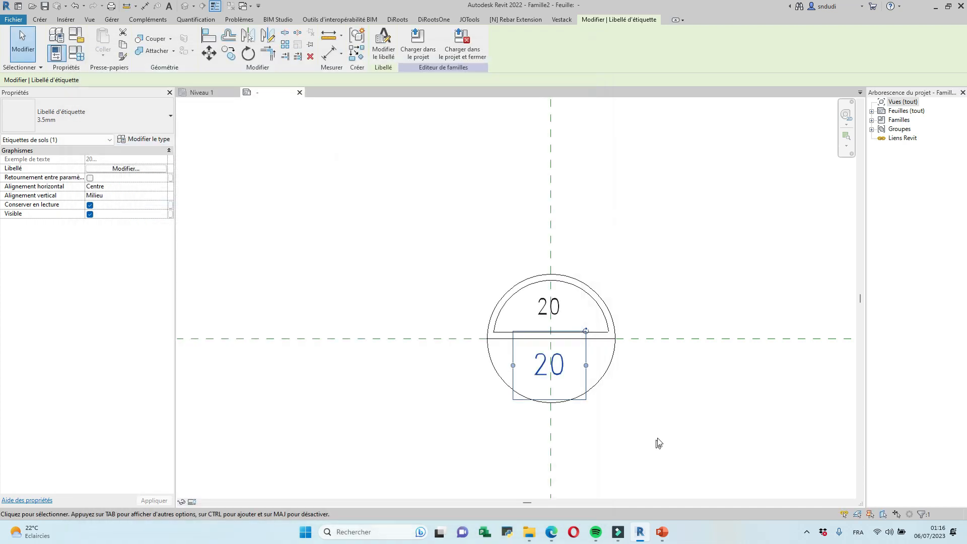
click(663, 432)
Step: Remove the Epaisseur par défaut parameter from the label in the lower half of the circle
click(574, 383)
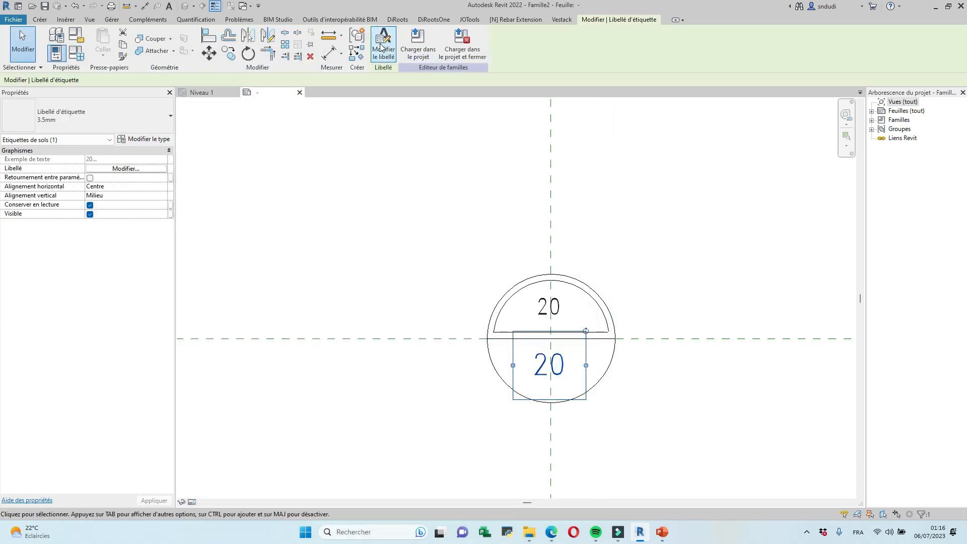
click(382, 47)
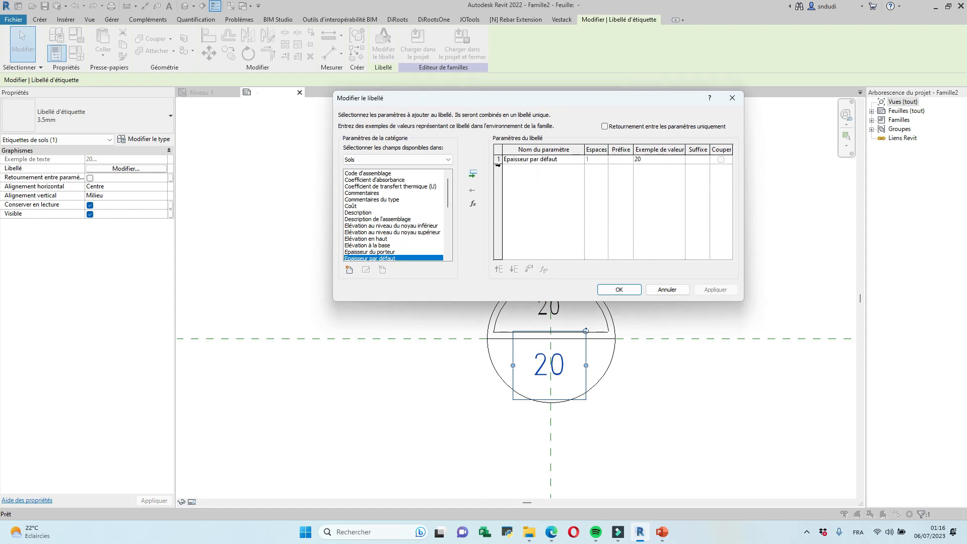
click(499, 159)
click(472, 190)
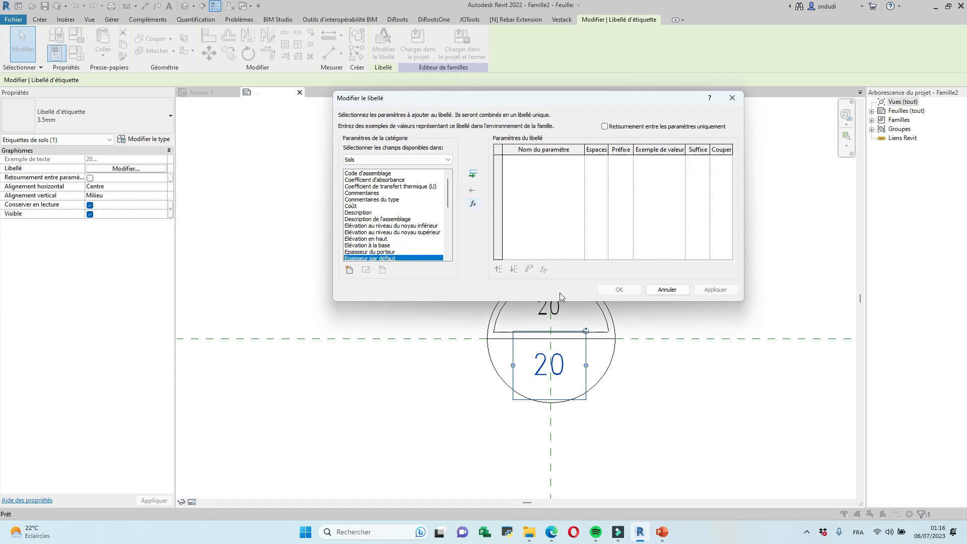
Step: Check the level tag symbol in the graphic charter PDF and select the Elévation en haut parameter for the lower label
click(551, 532)
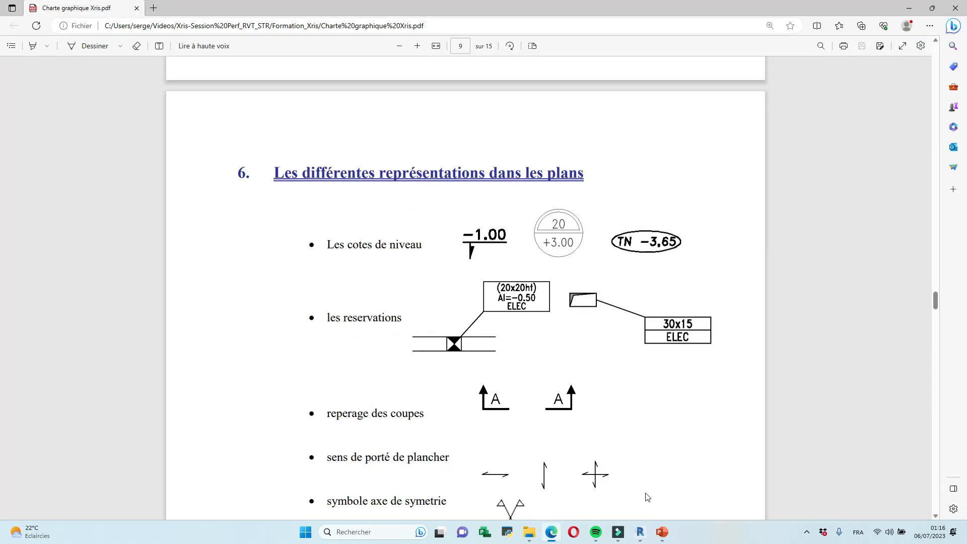
click(641, 538)
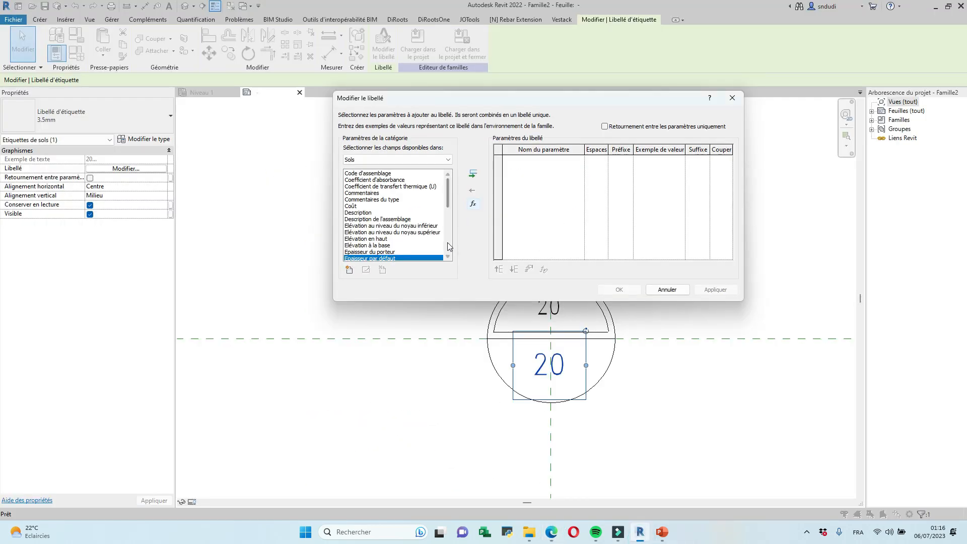
scroll(451, 201, down, 1)
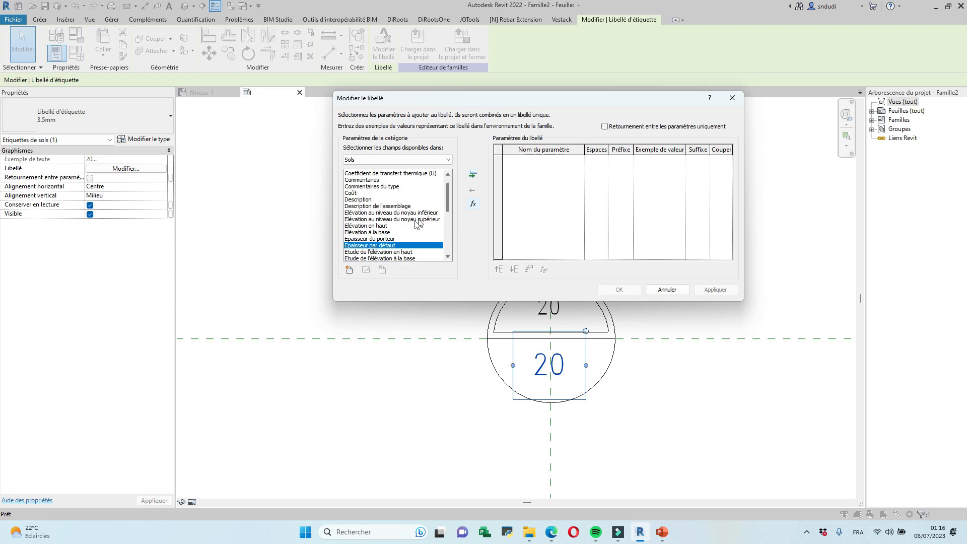
click(387, 227)
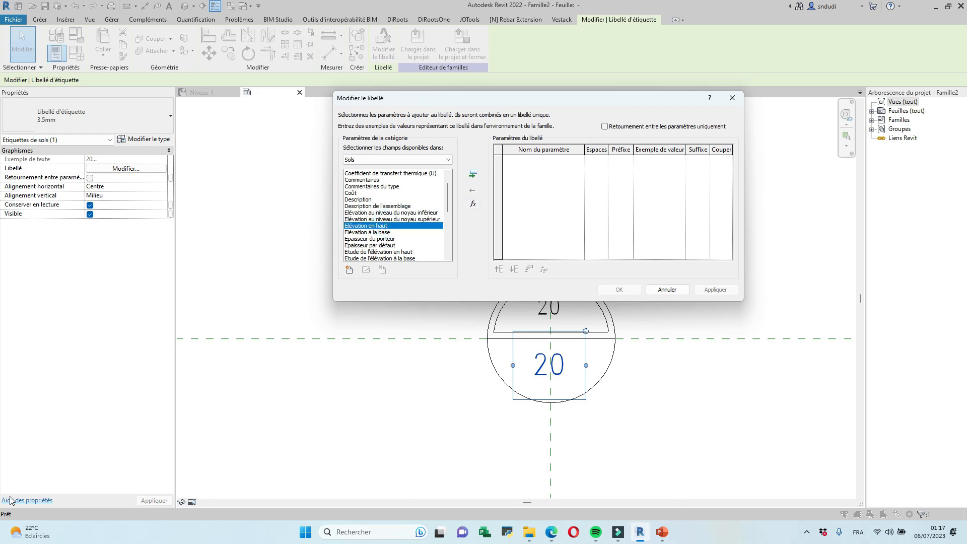
Step: Search the computer for Paint and open it
click(300, 534)
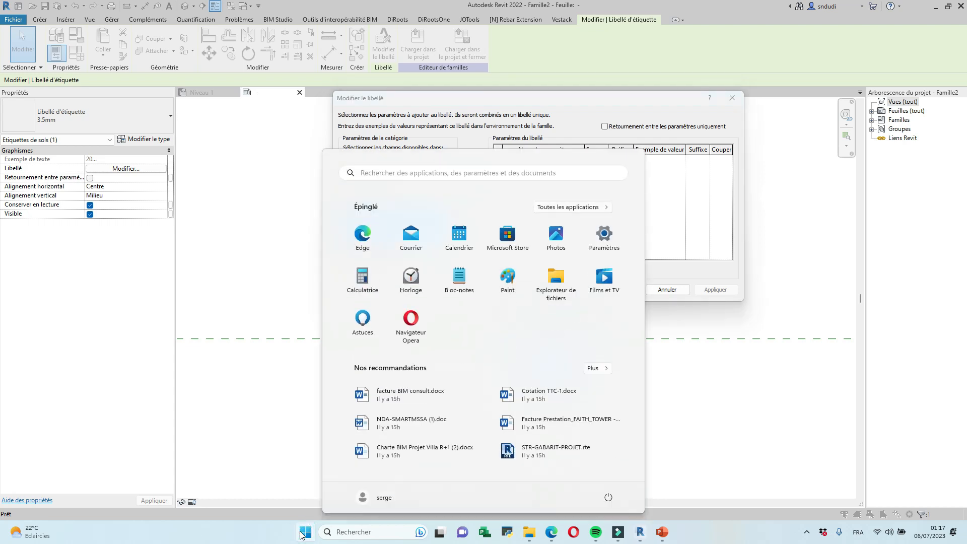
text(pai)
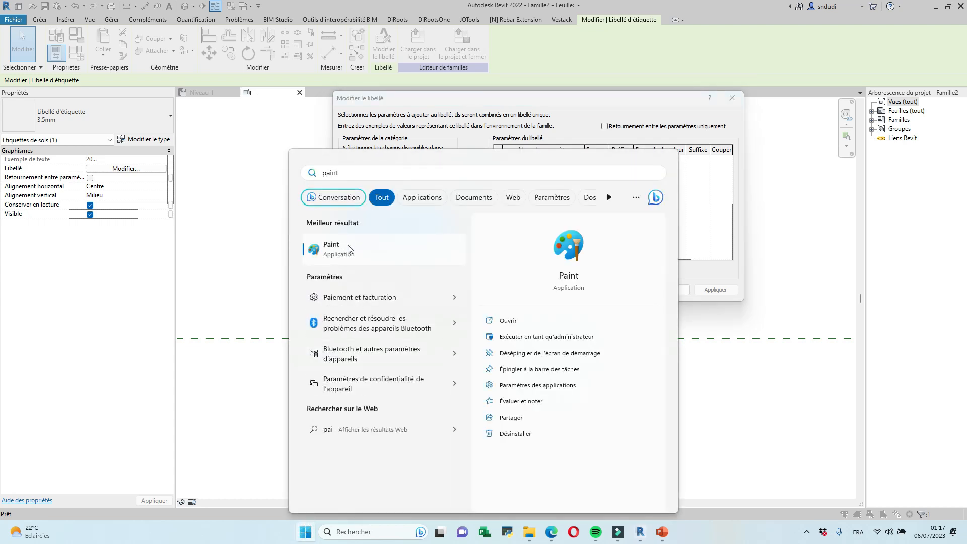
click(349, 248)
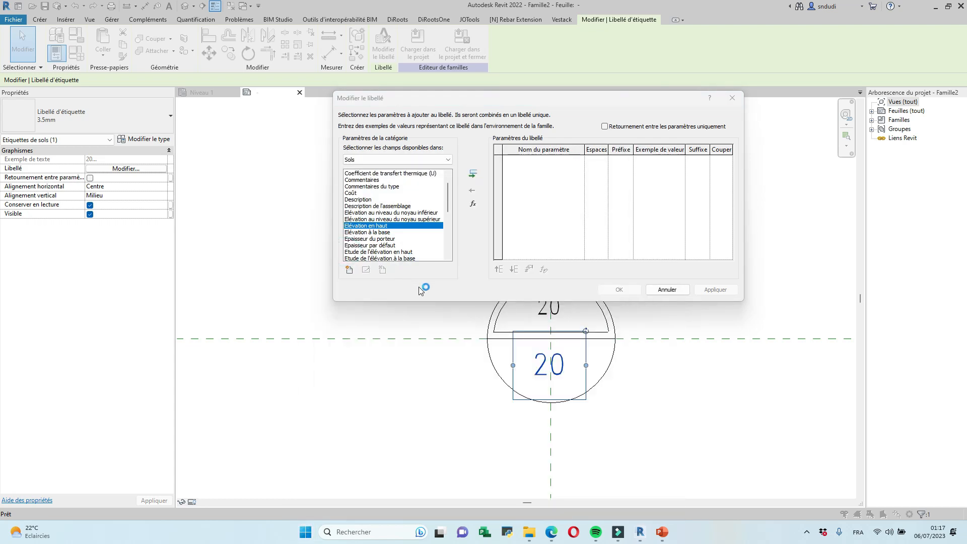
Step: Draw a freehand line sketch in Paint and return to the label editing dialog in Revit
drag(340, 289, 525, 295)
drag(326, 344, 529, 342)
drag(530, 280, 529, 389)
drag(336, 270, 320, 378)
mouse_move(488, 279)
mouse_down()
mouse_move(490, 295)
mouse_move(601, 262)
mouse_move(604, 281)
mouse_move(623, 265)
mouse_up()
mouse_move(470, 347)
mouse_down()
mouse_move(501, 400)
mouse_move(565, 398)
mouse_move(481, 363)
mouse_up()
mouse_move(592, 395)
mouse_down()
mouse_move(616, 409)
mouse_move(606, 397)
mouse_up()
drag(591, 391, 605, 390)
drag(615, 391, 621, 402)
mouse_move(476, 246)
mouse_down()
mouse_move(541, 321)
mouse_move(502, 249)
mouse_up()
click(778, 127)
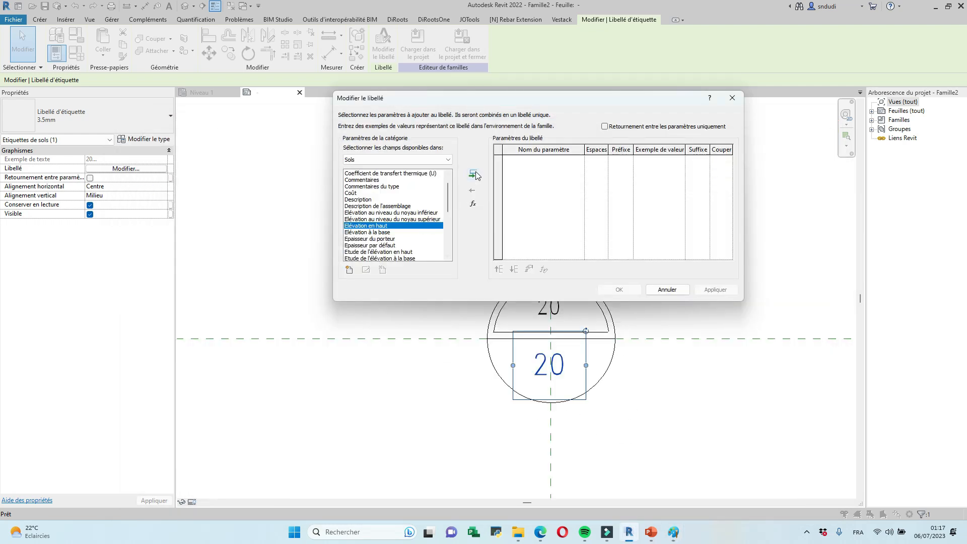
Step: Add the Elévation en haut parameter to the lower label with a sample value of 3
click(477, 176)
click(678, 160)
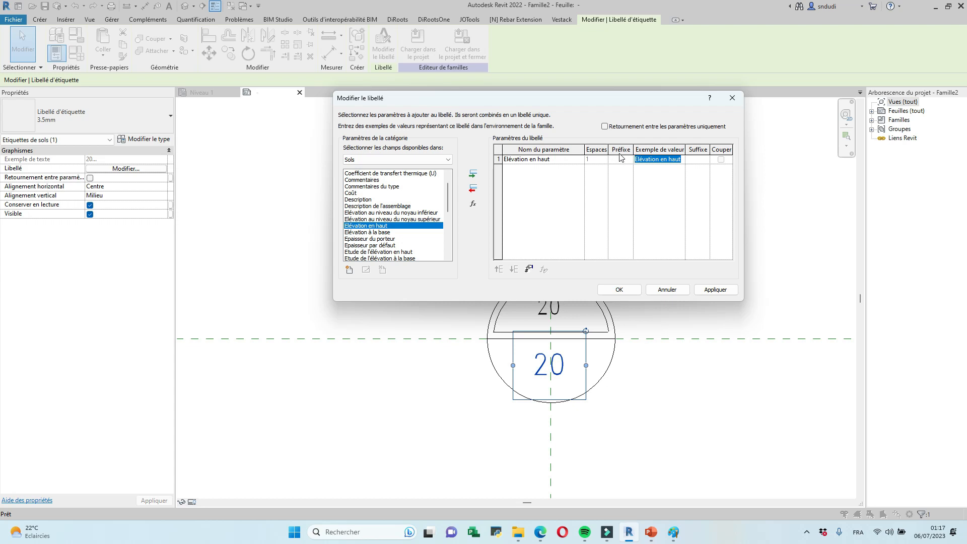
text(3)
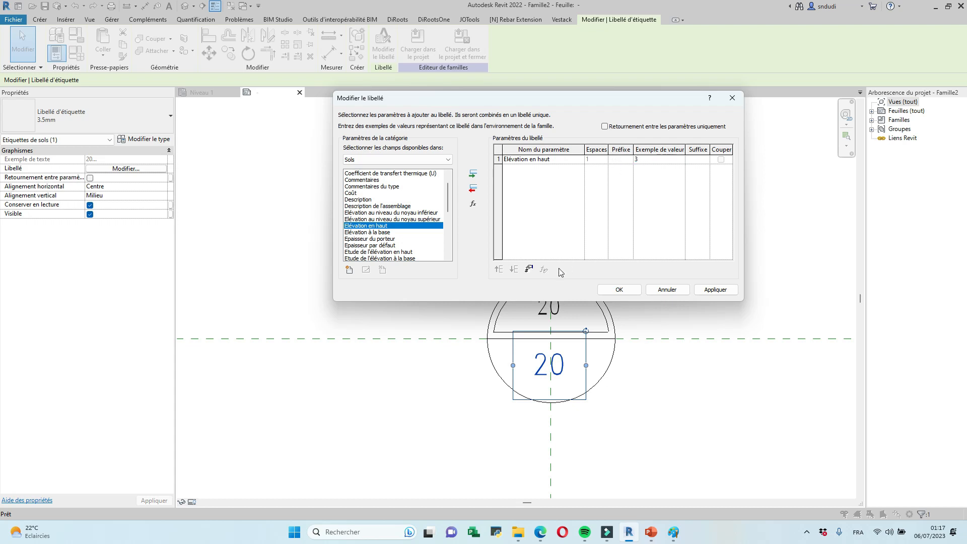
Step: Format the Elévation en haut parameter independently of the project settings, in metres with 2 decimals and a plus sign for positive values, and apply the label
click(529, 269)
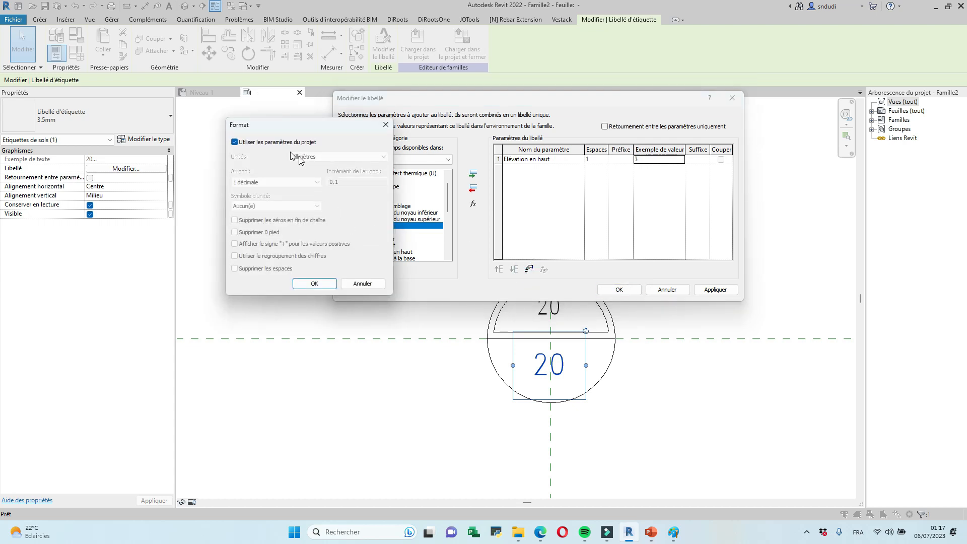
click(235, 142)
click(314, 156)
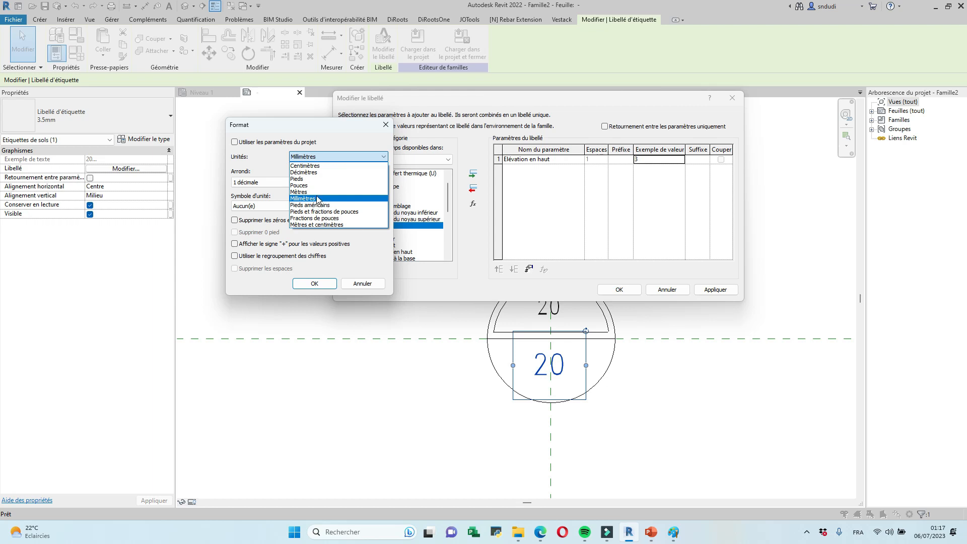
click(315, 192)
click(312, 183)
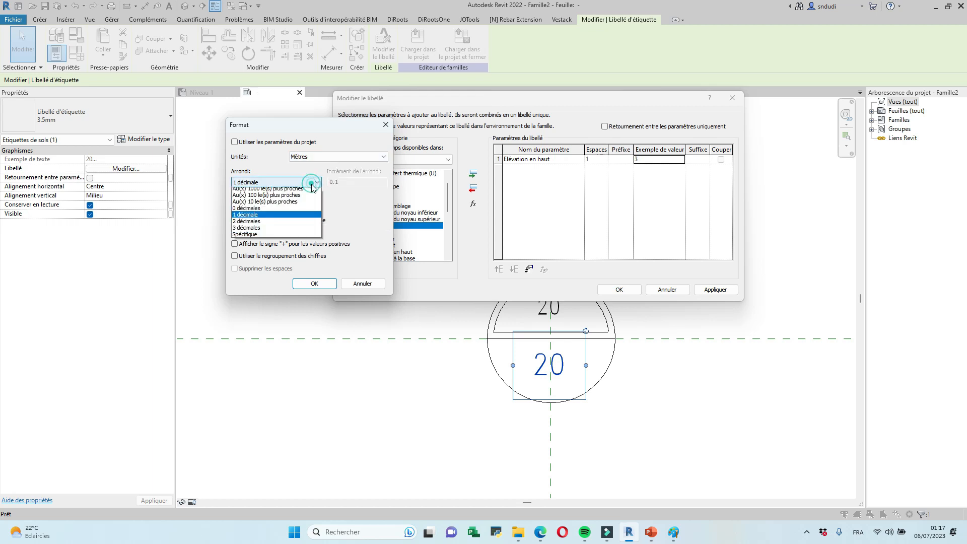
click(252, 224)
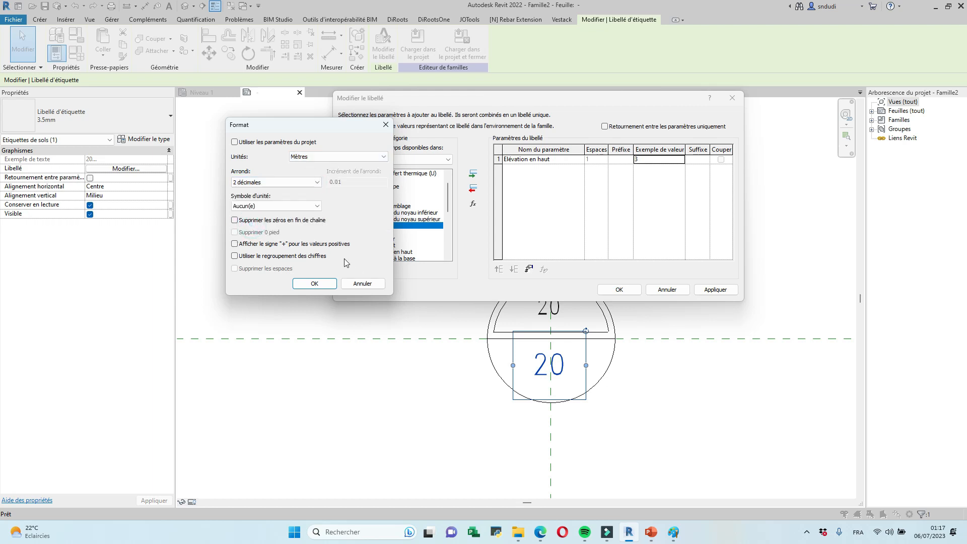
click(235, 246)
click(316, 284)
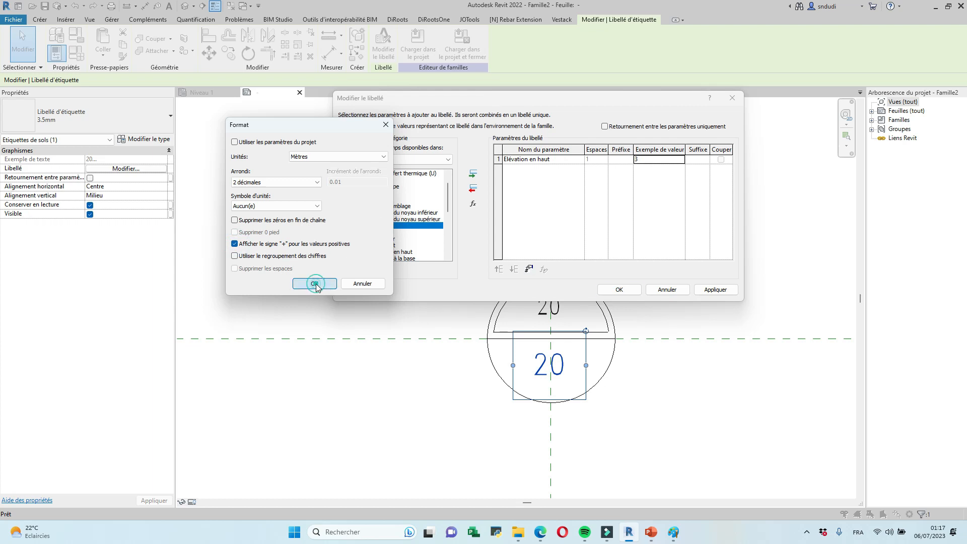
click(715, 290)
click(619, 290)
click(640, 387)
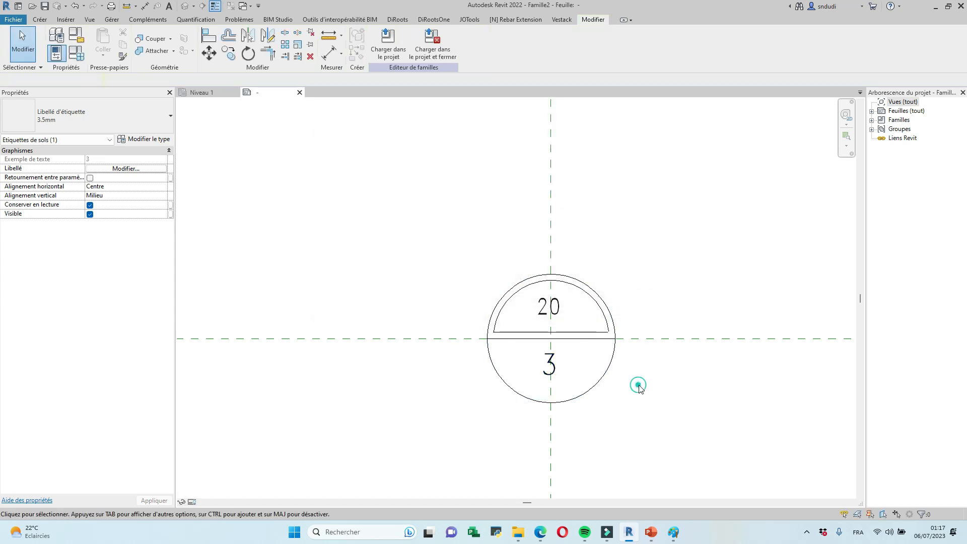
Step: Review the unit format settings of the lower label's Elévation en haut parameter
click(583, 353)
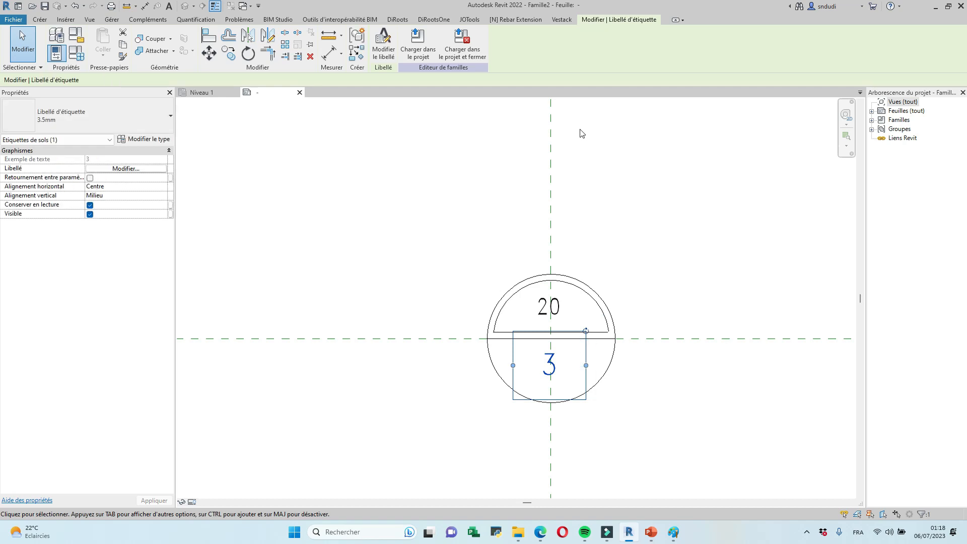
click(384, 43)
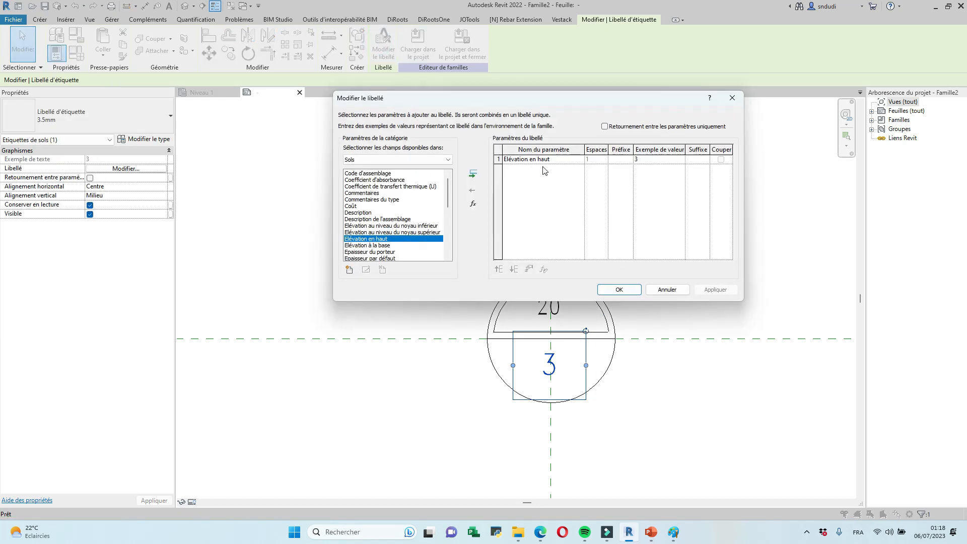
click(524, 160)
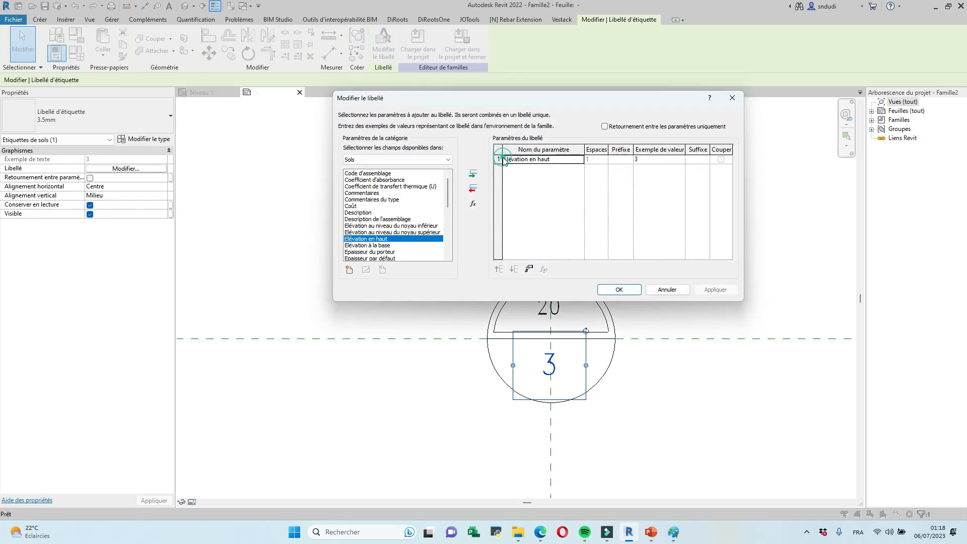
click(529, 270)
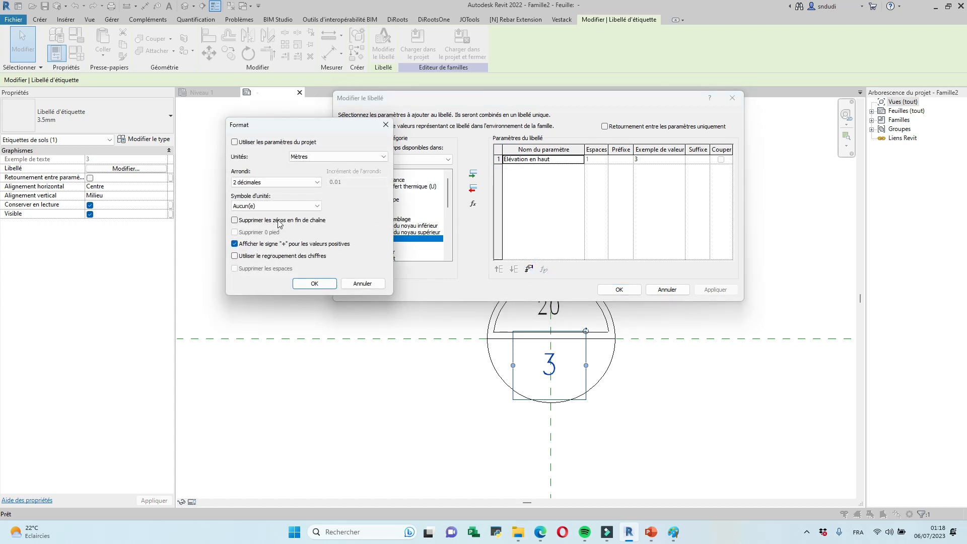
click(314, 283)
click(629, 290)
Step: Switch from the tag family to the project's Niveau 1 structural plan
scroll(578, 316, down, 2)
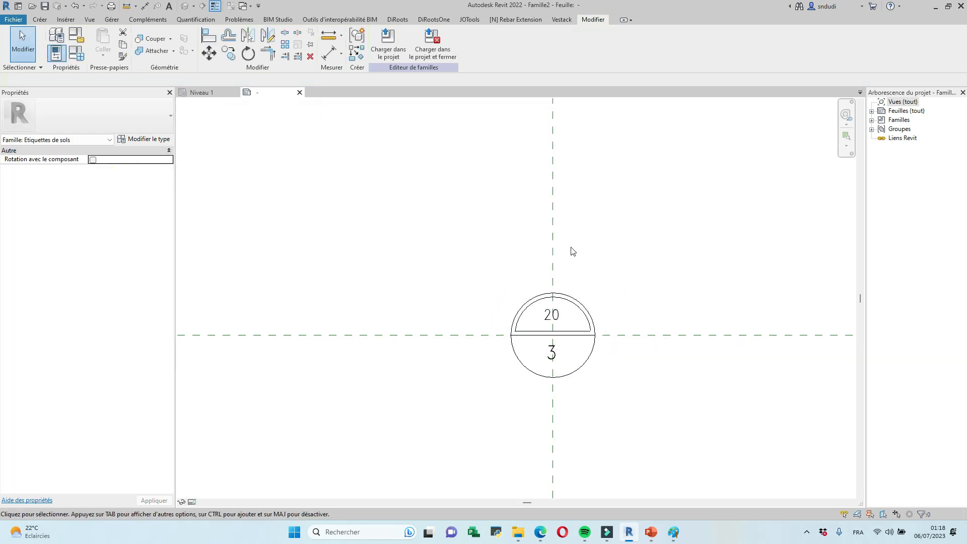
click(204, 92)
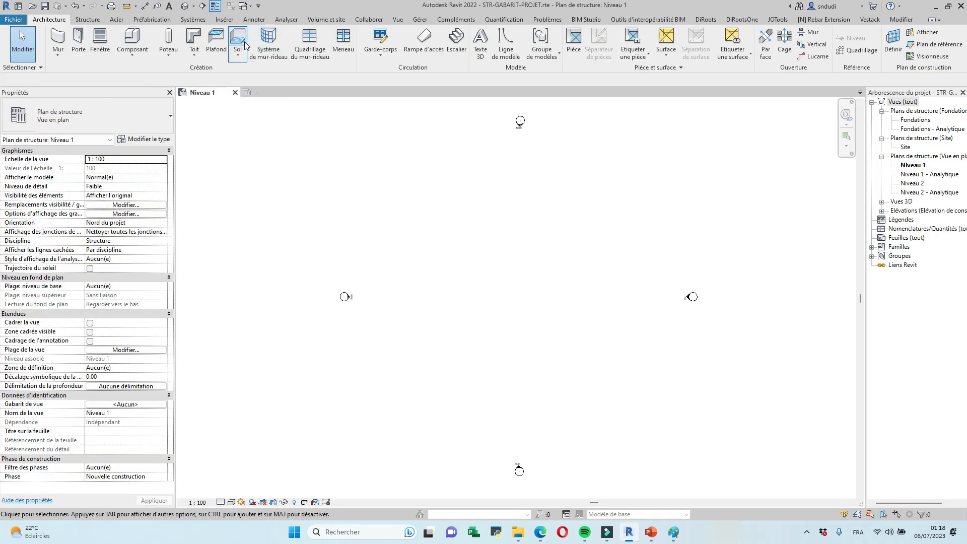
click(238, 55)
click(252, 75)
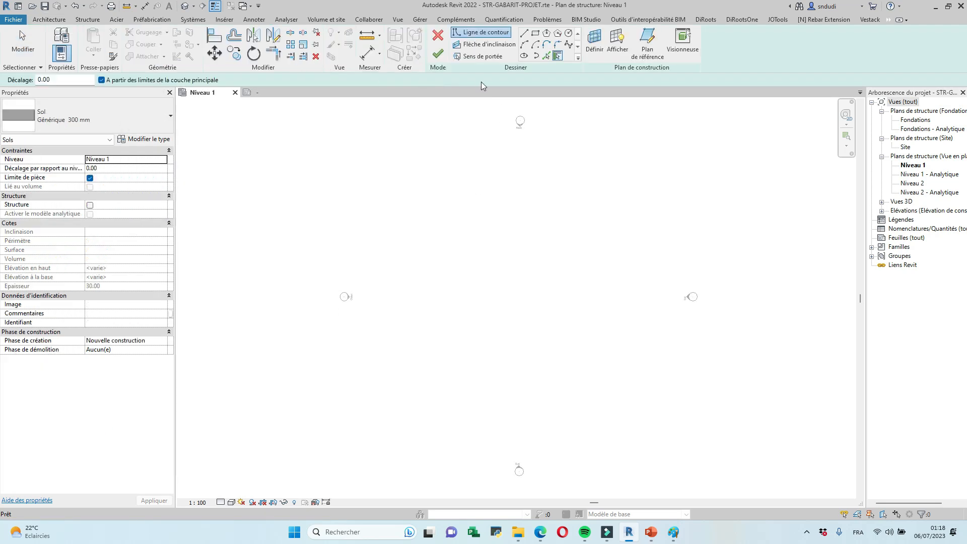
click(438, 35)
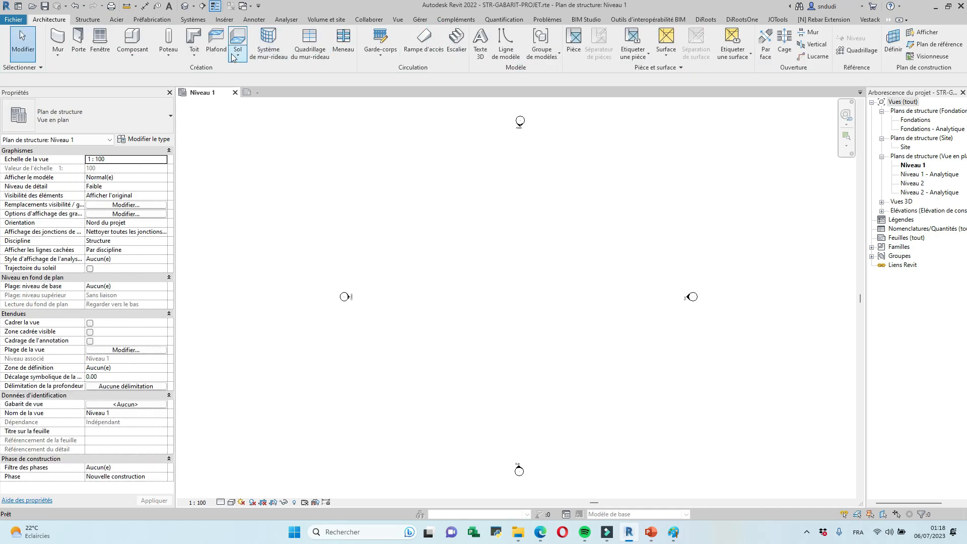
Step: Draw a rectangular Générique 300 mm structural floor of about 1600 by 1300 on Niveau 1 and delete its span direction symbol
click(238, 55)
click(251, 89)
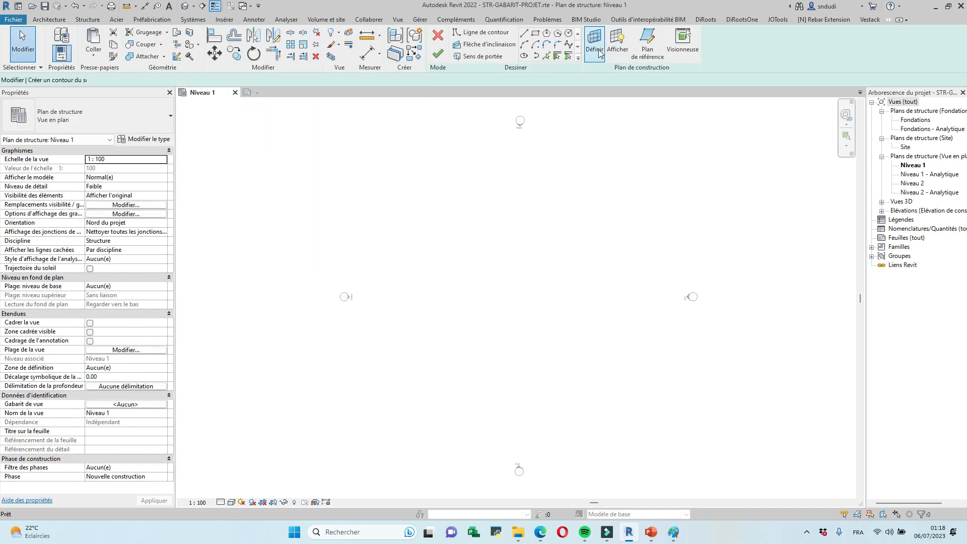
click(536, 33)
click(463, 235)
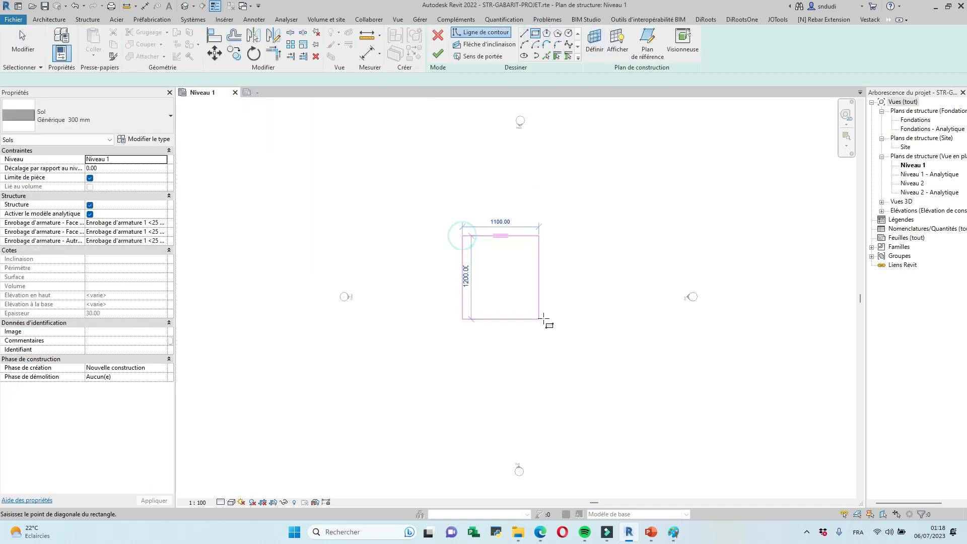
click(572, 314)
click(438, 53)
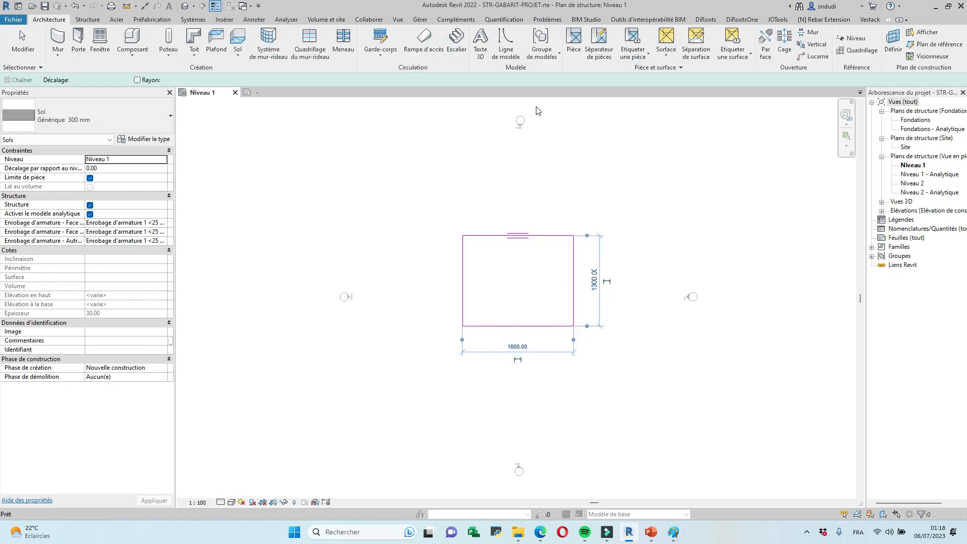
click(592, 171)
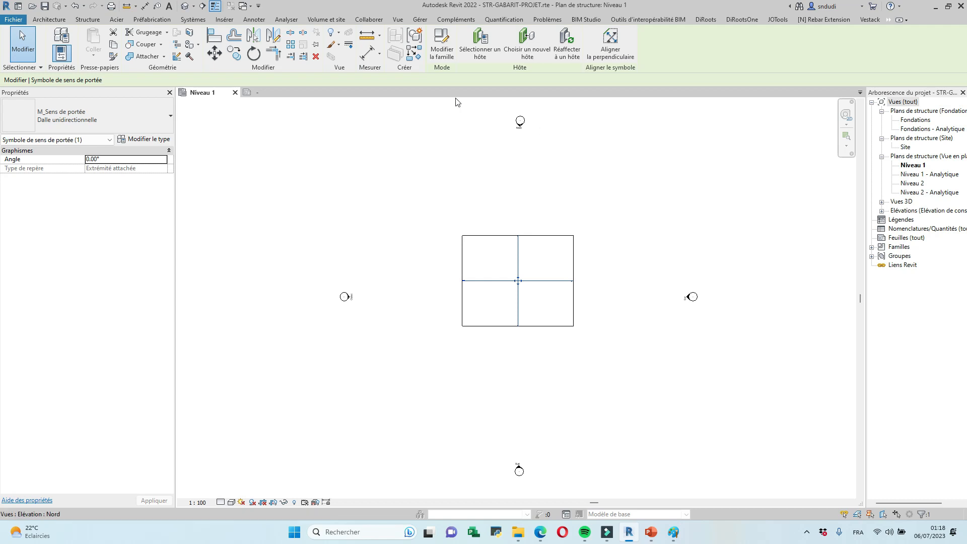
click(317, 57)
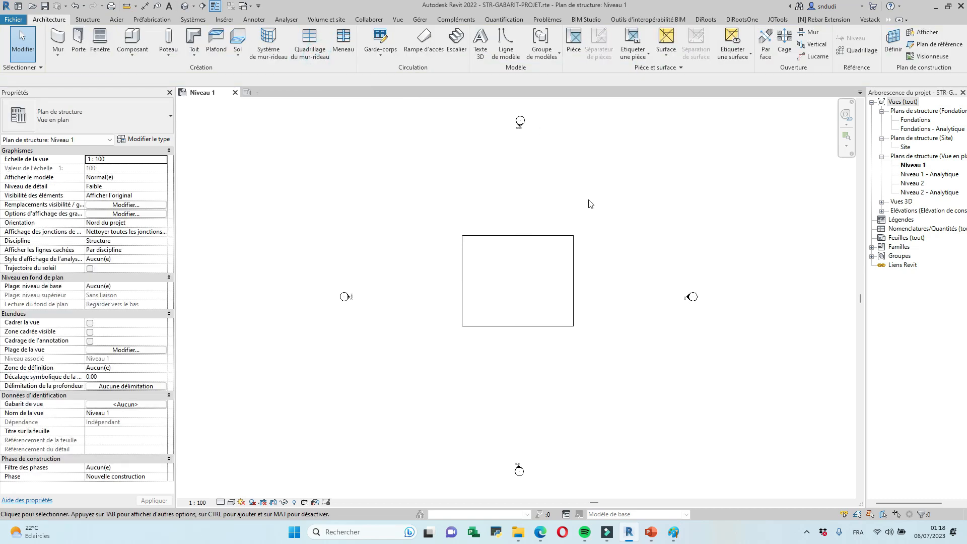
Step: Try to load the circular floor tag family into the STR-GABARIT-PROJET.rte project
click(281, 95)
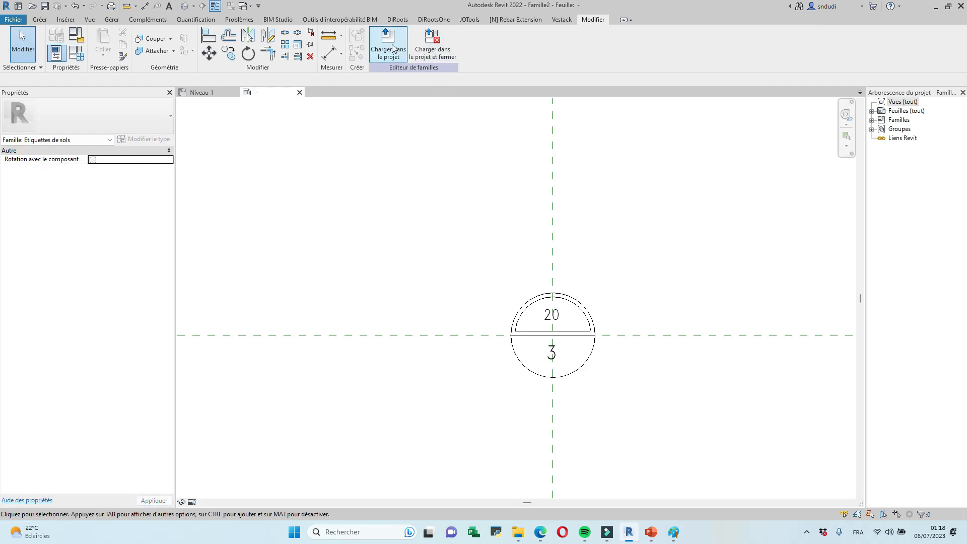
click(389, 46)
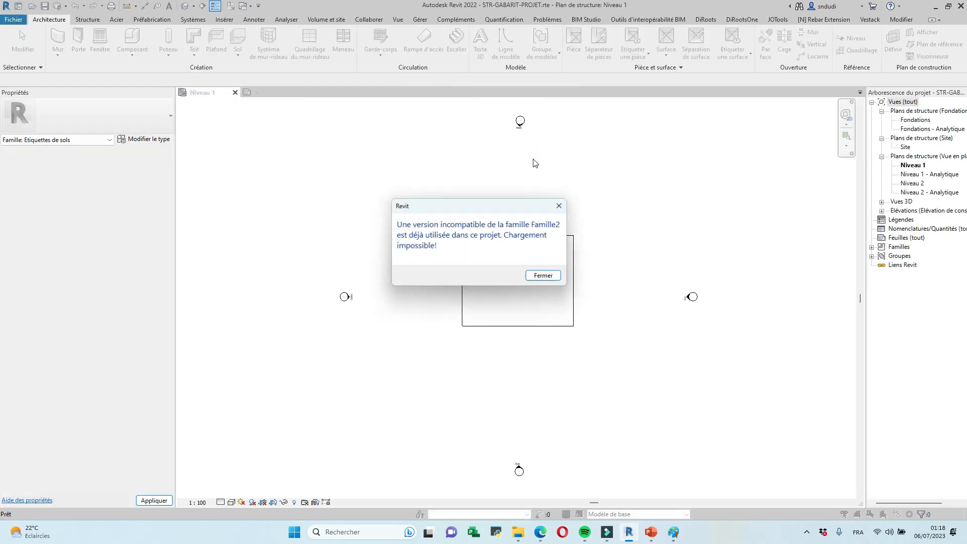
click(542, 276)
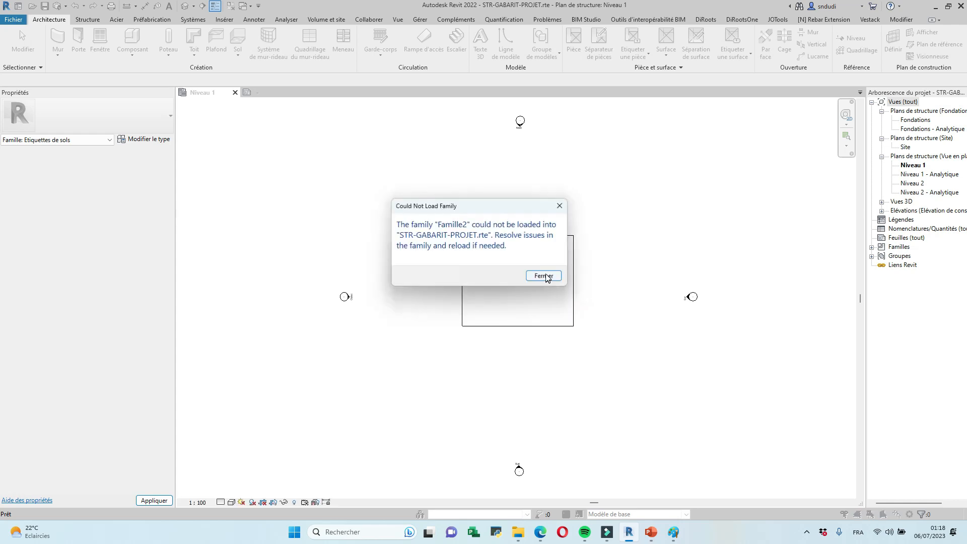
Step: Start saving the tag family as a new file and browse to Vidéos > Xris-Session Perf_RVT_STR > Formation_Xris
click(544, 275)
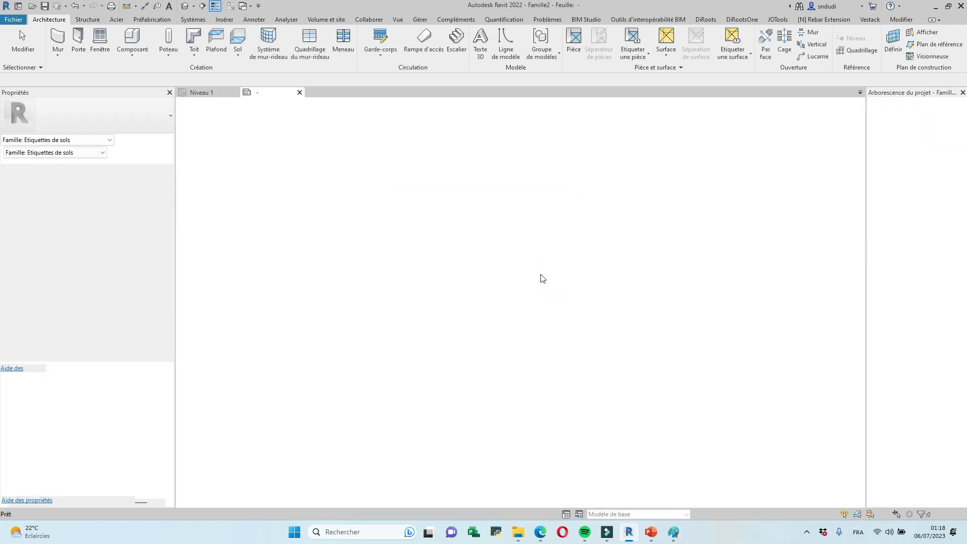
click(11, 22)
click(44, 139)
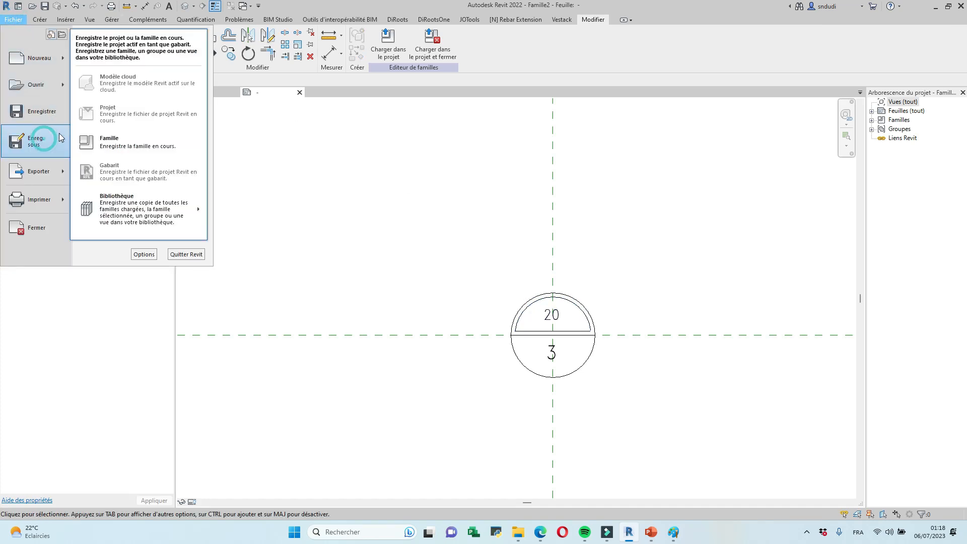
click(113, 140)
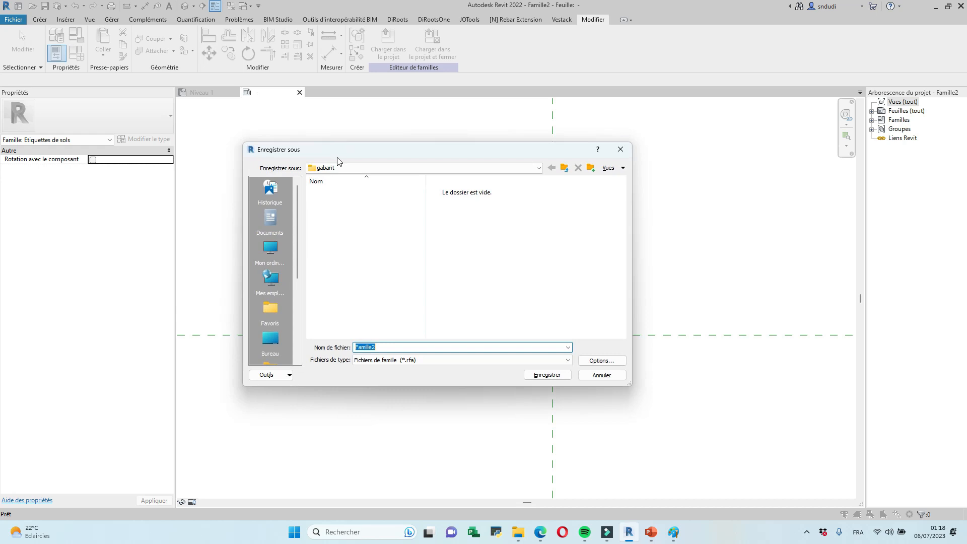
click(380, 168)
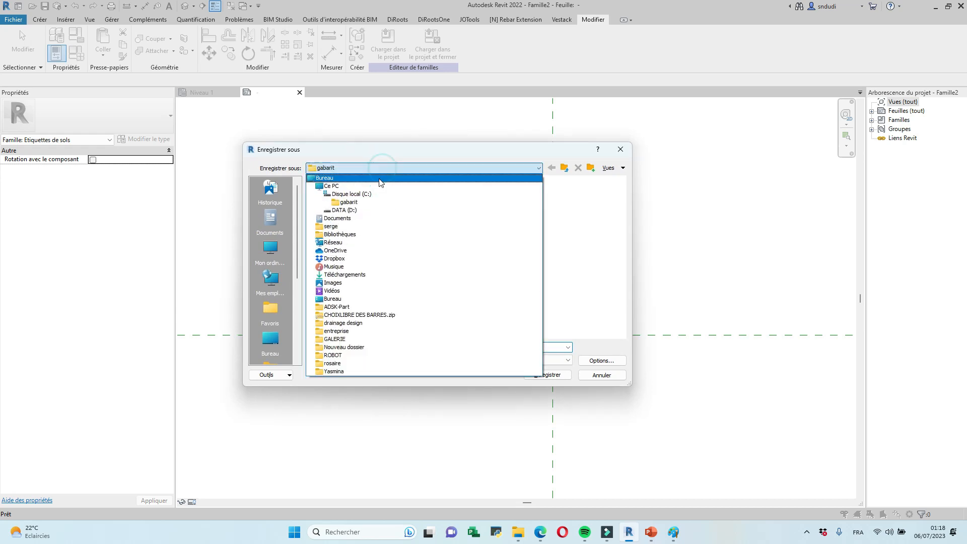
click(342, 235)
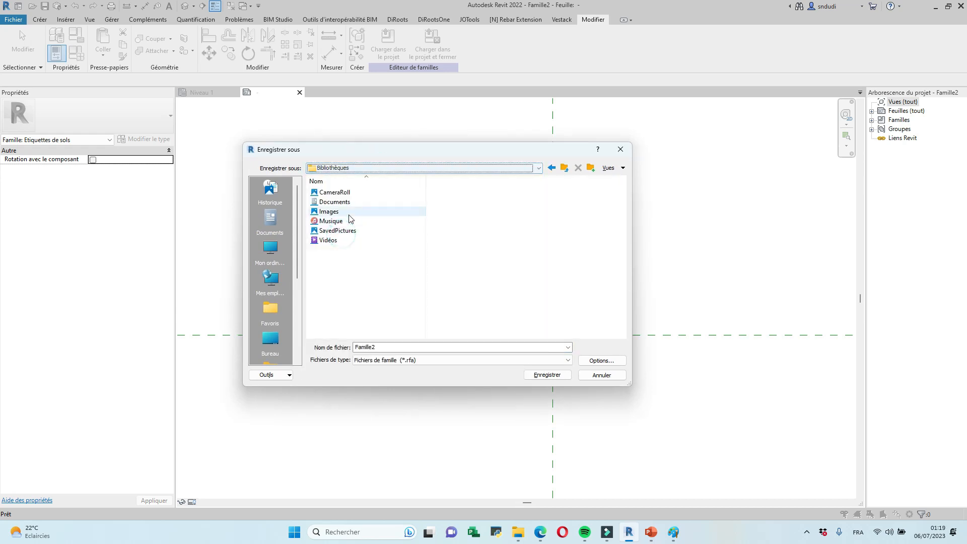
double_click(337, 240)
scroll(365, 252, down, 3)
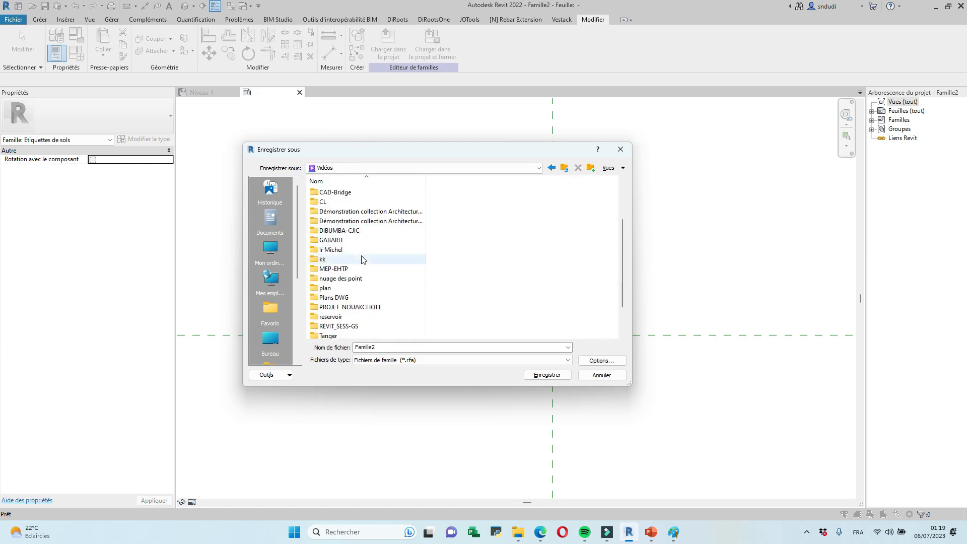
double_click(355, 329)
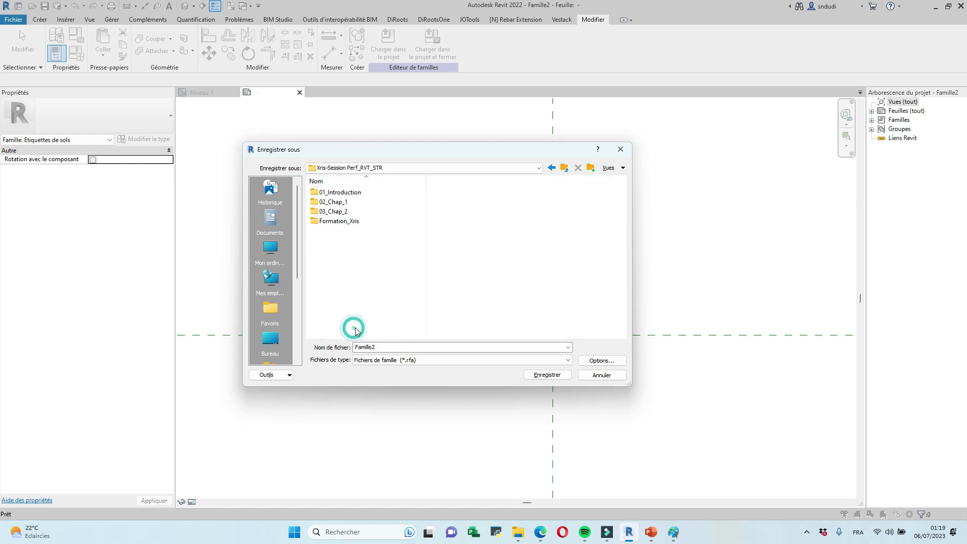
double_click(345, 221)
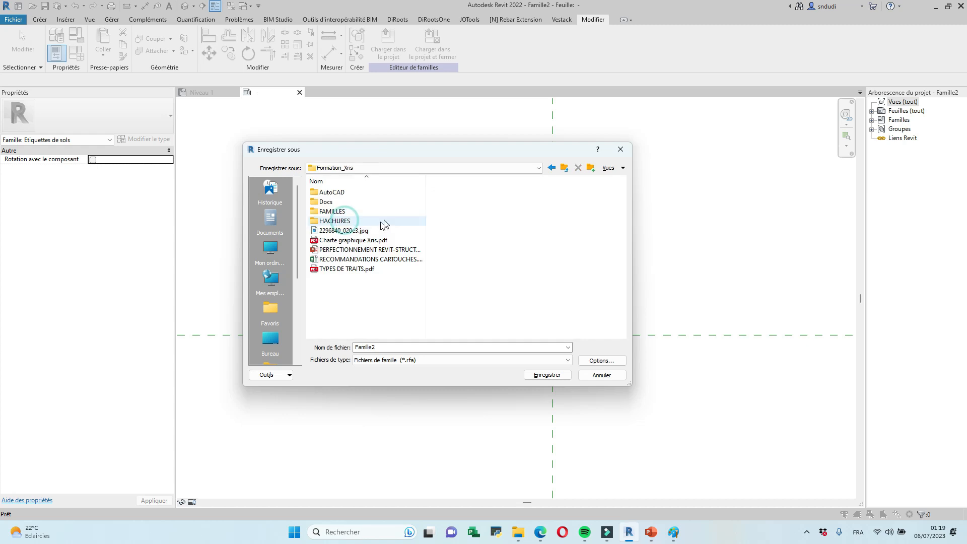
Step: Create a folder named "symbole & familles" and save the tag family in it as "Etiquettes sols"
click(591, 168)
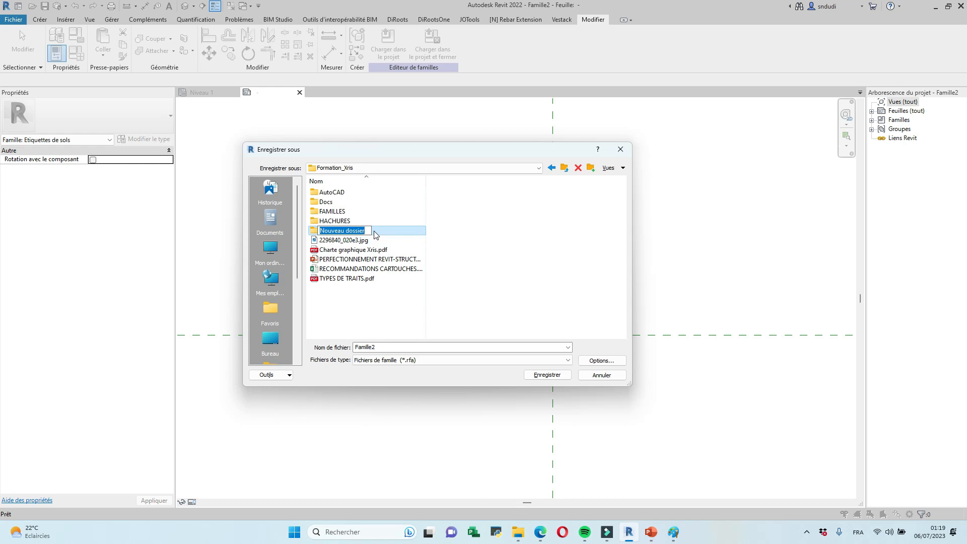
text(symbole & familles)
click(434, 240)
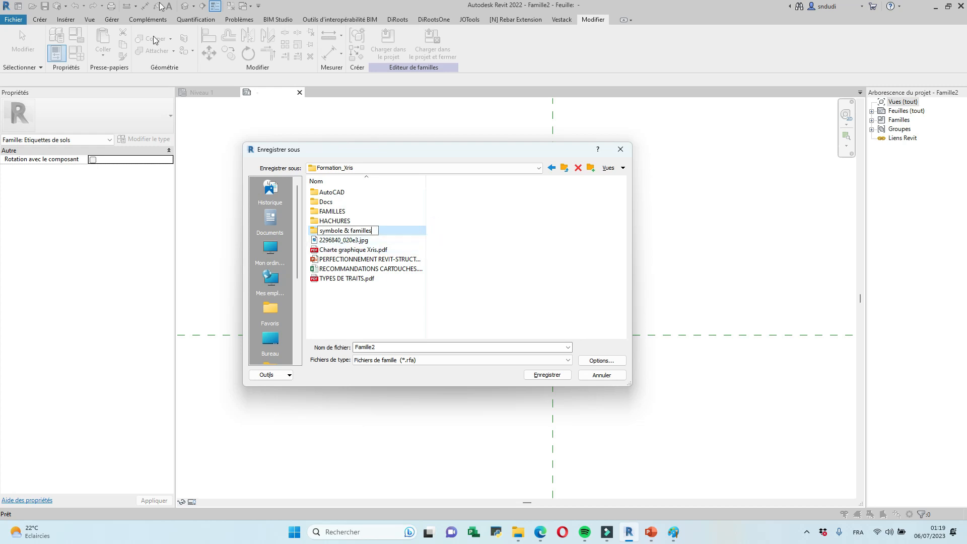
double_click(399, 231)
double_click(382, 351)
text(Etiquettes sols)
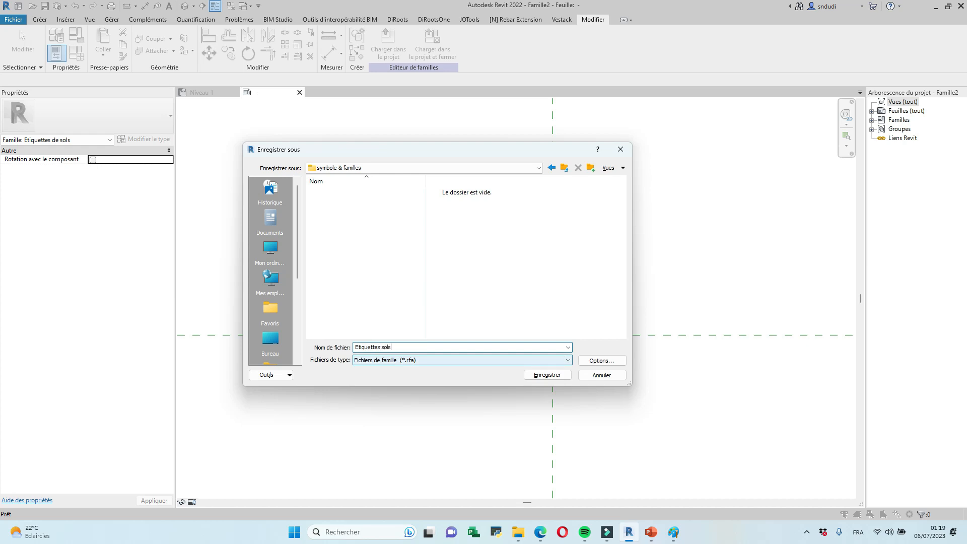
click(556, 379)
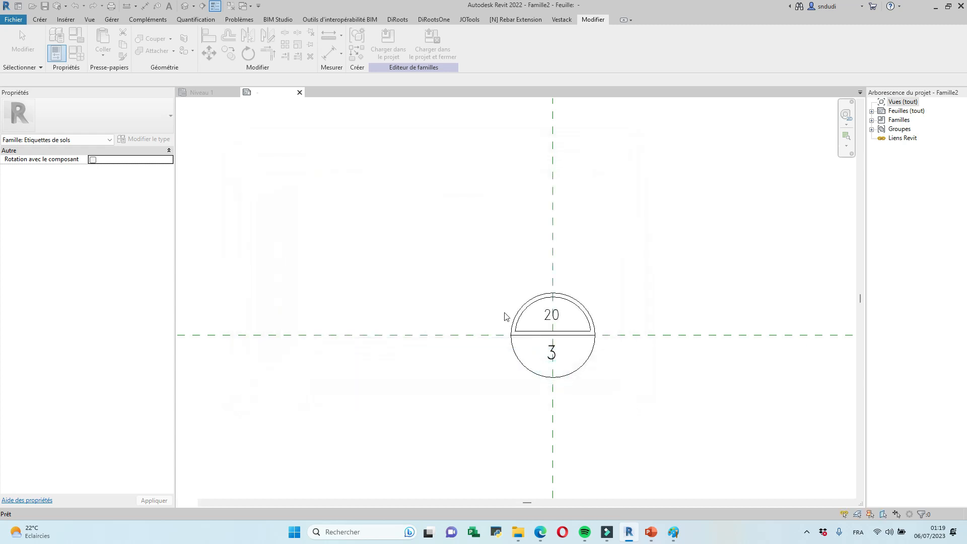
Step: Load the Etiquettes sols family into the project and tag the floor at its centre without a leader
click(400, 59)
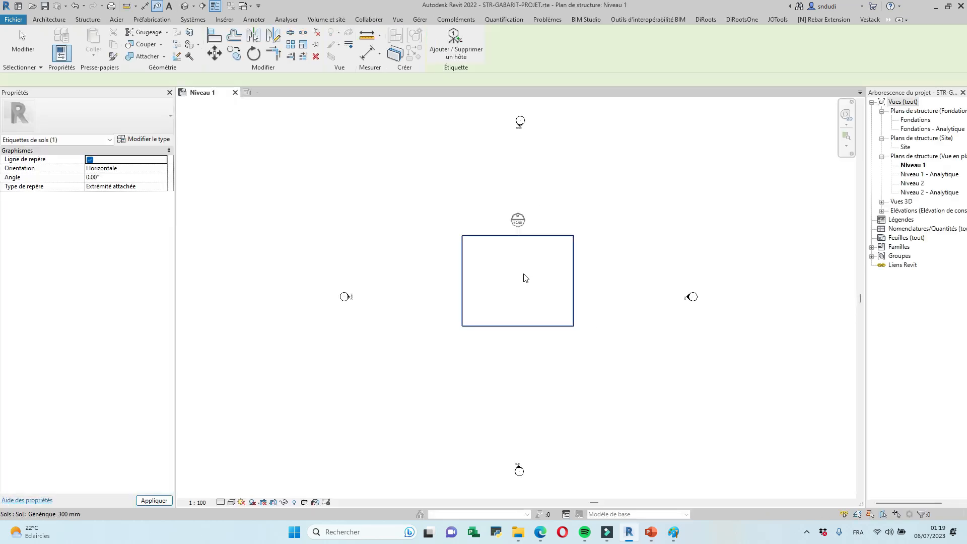
click(173, 80)
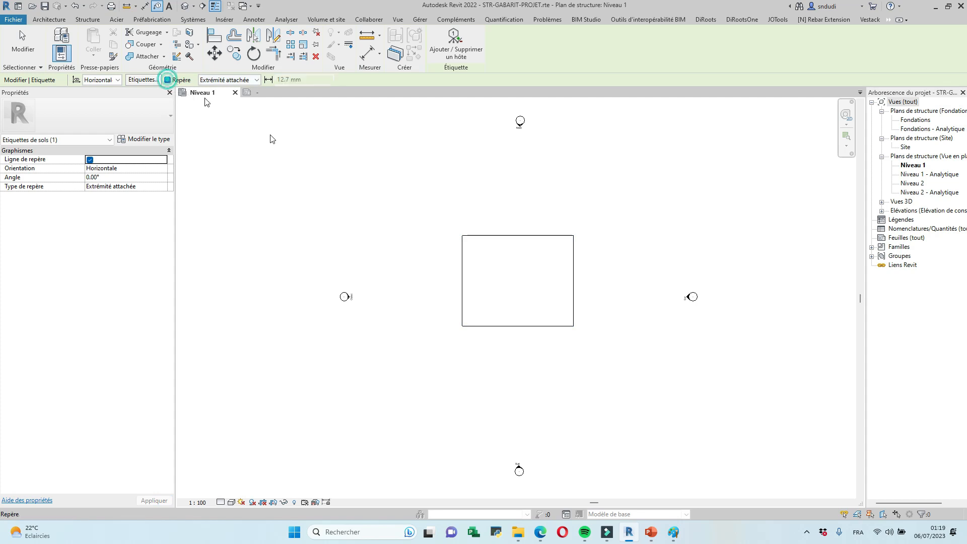
click(518, 280)
Step: Examine the thickness and top elevation shown in the placed floor tag, and end the tagging command
scroll(519, 282, up, 3)
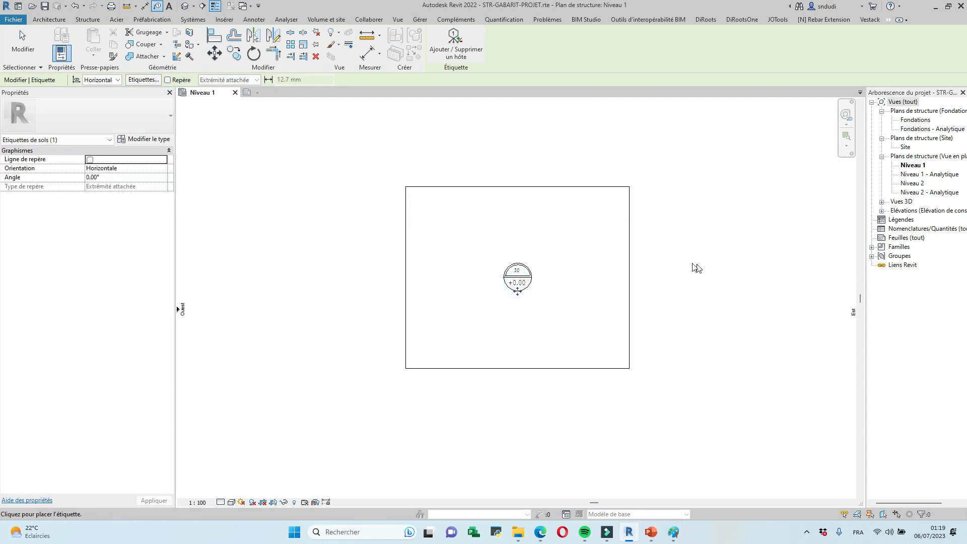
scroll(623, 287, up, 2)
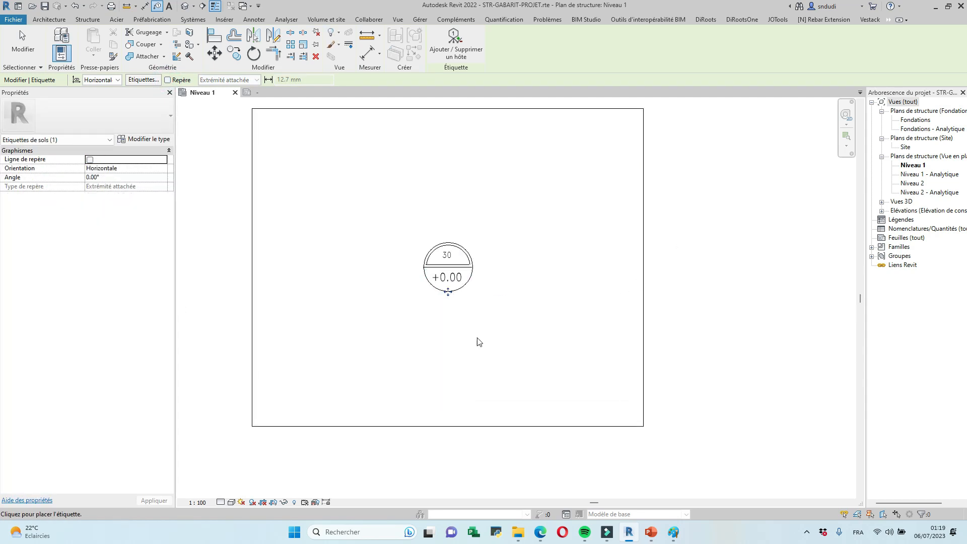
scroll(476, 339, down, 1)
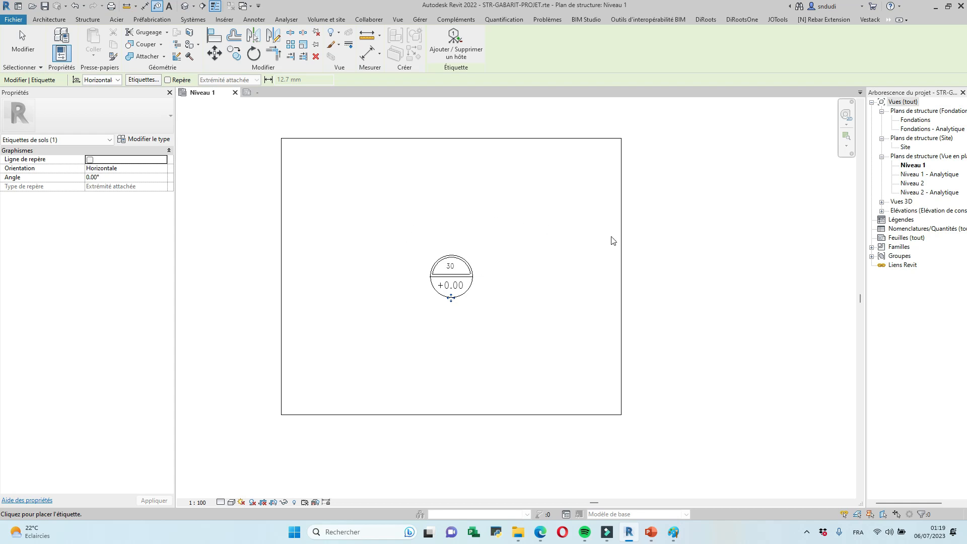
scroll(478, 292, up, 1)
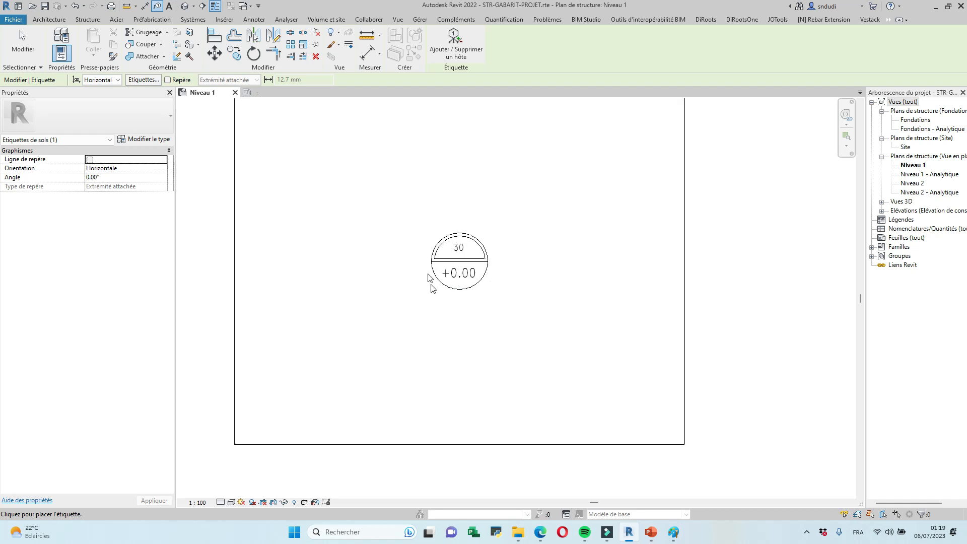
scroll(469, 259, down, 1)
scroll(473, 258, up, 4)
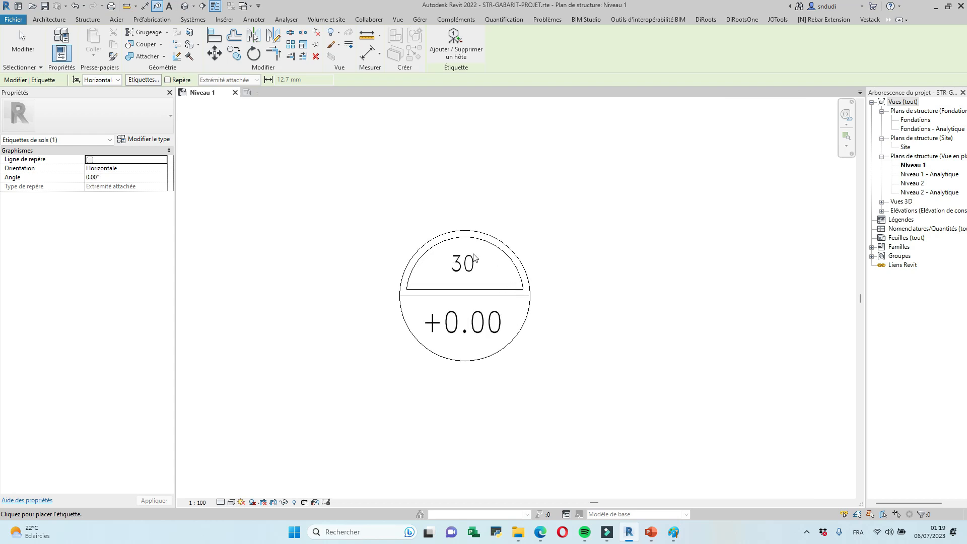
scroll(474, 272, down, 3)
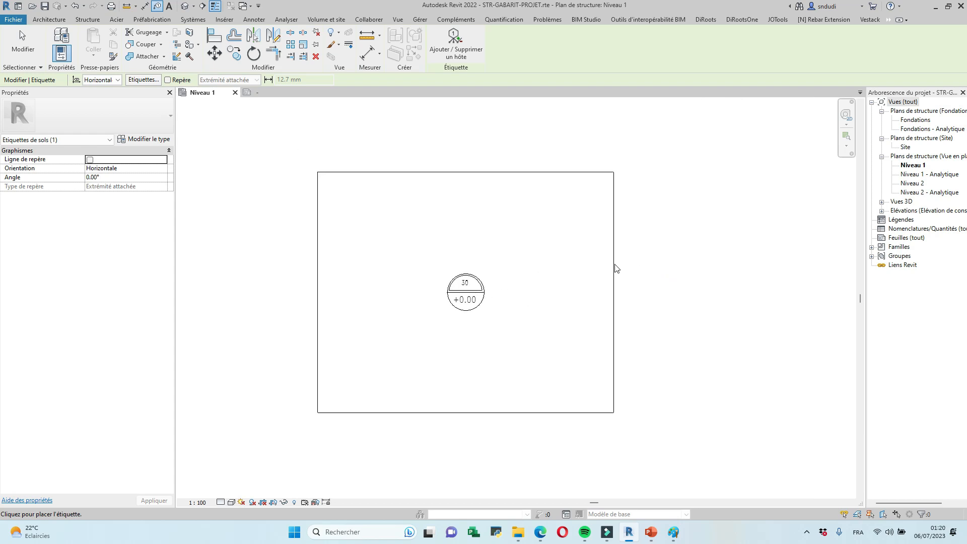
key(Escape)
Step: Duplicate the selected floor's Générique 300 mm type under the name d25
click(614, 256)
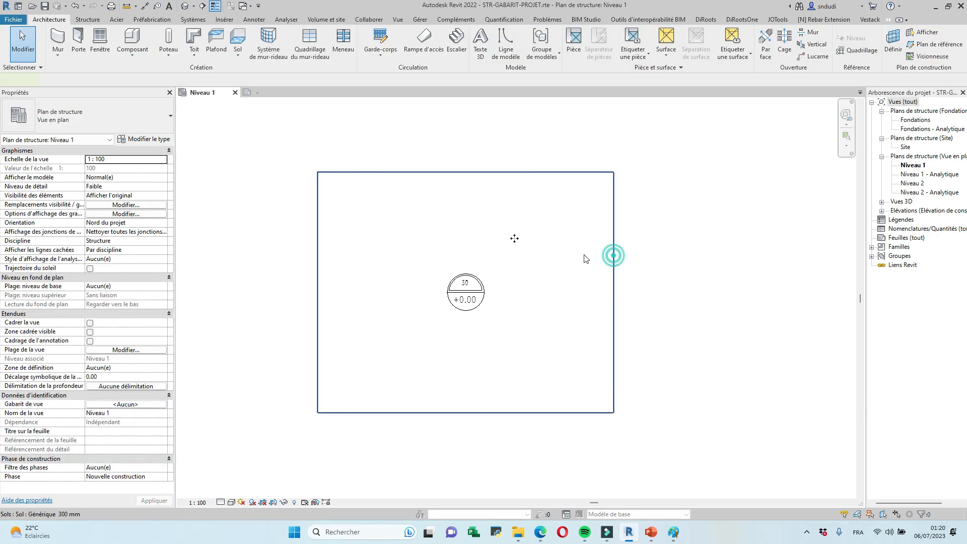
click(146, 139)
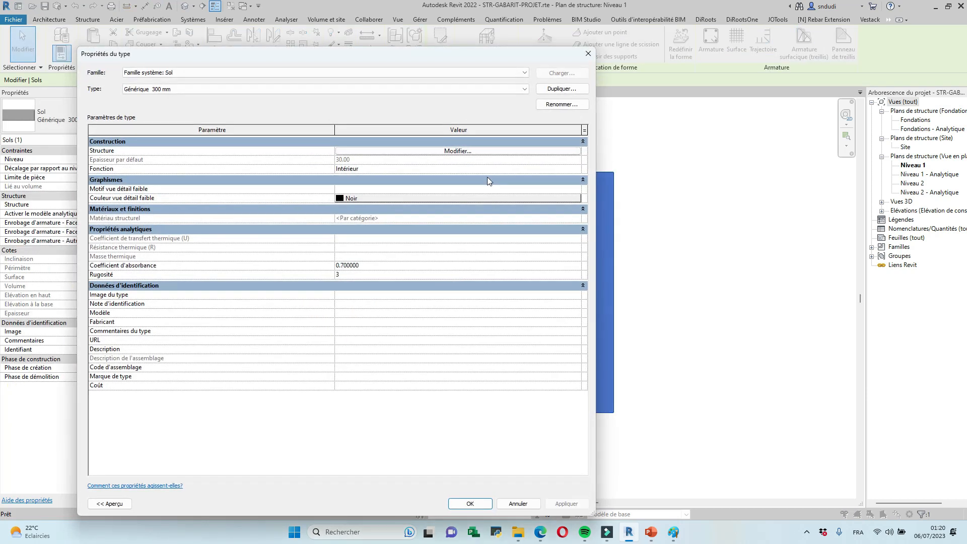
click(559, 89)
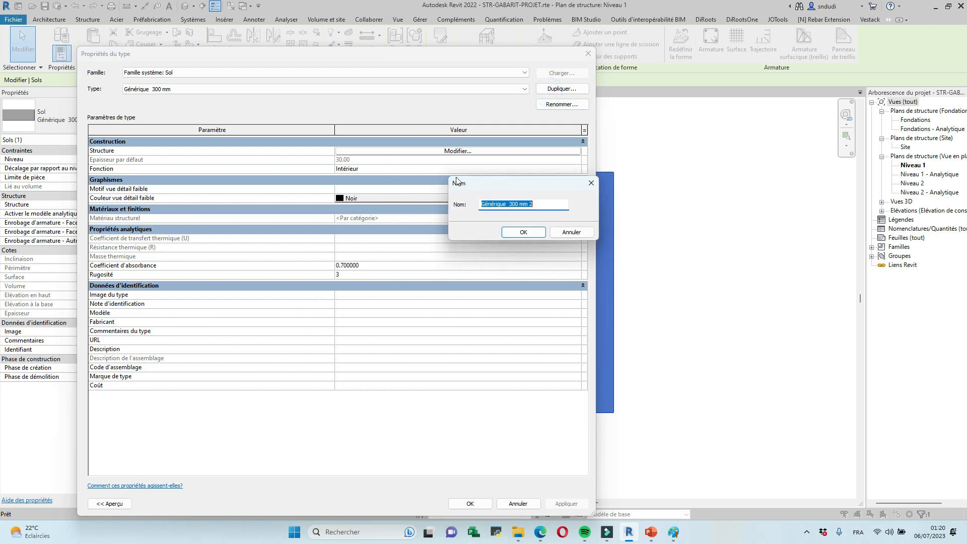
text(d20)
click(521, 233)
Step: Set the thickness of the d25 floor type's Porteur/Ossature layer to 25 and apply the type changes
click(425, 152)
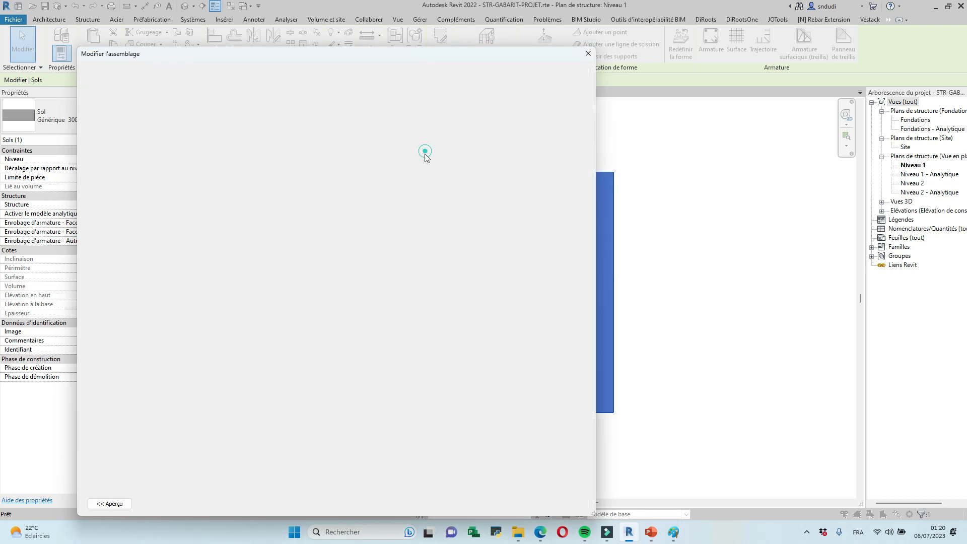
click(350, 156)
text(25)
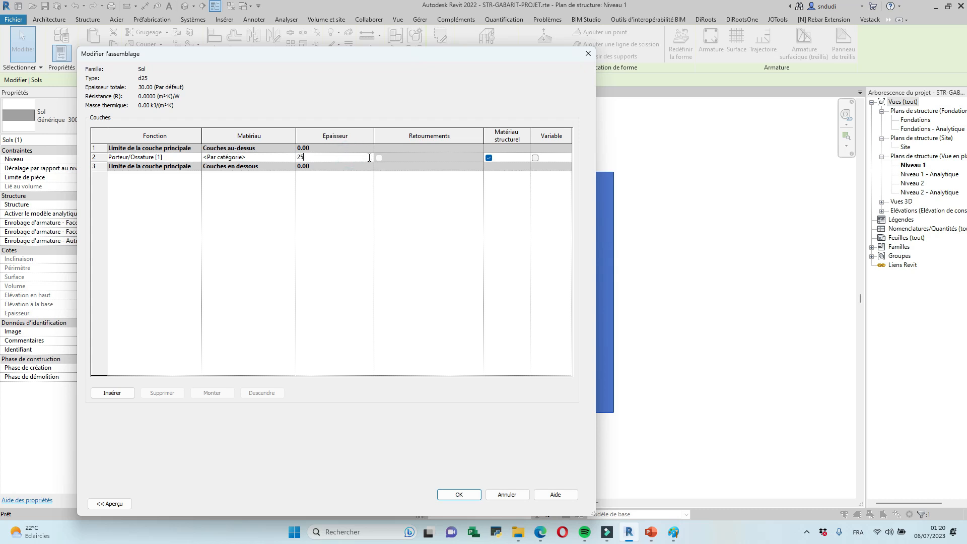
click(464, 501)
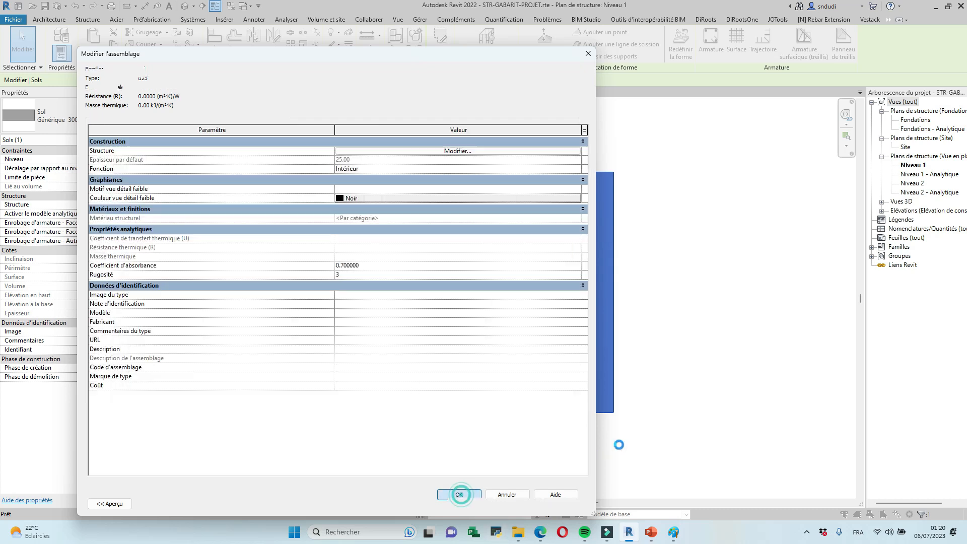
click(487, 506)
click(701, 395)
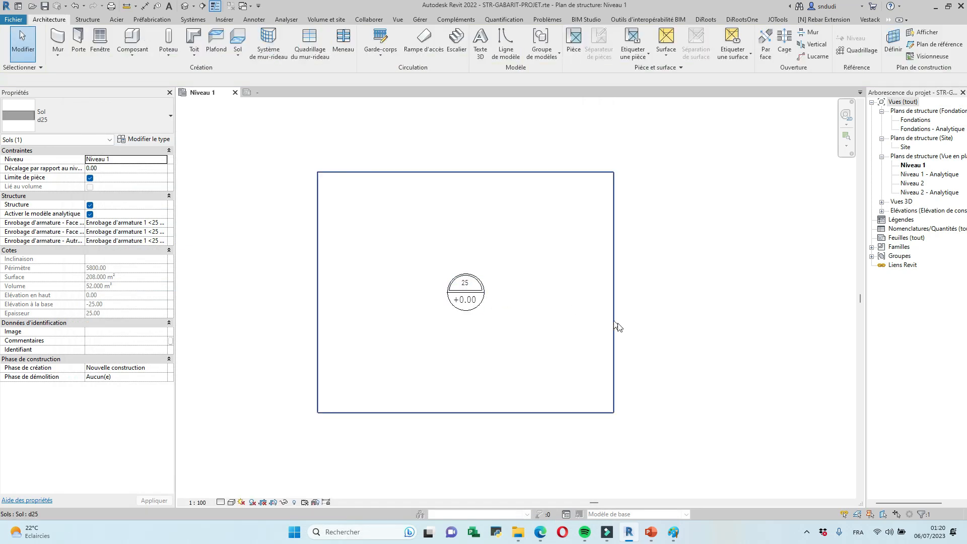
Step: Set the floor's offset from Niveau 1 to 0.8 to test the tag's elevation label
click(612, 312)
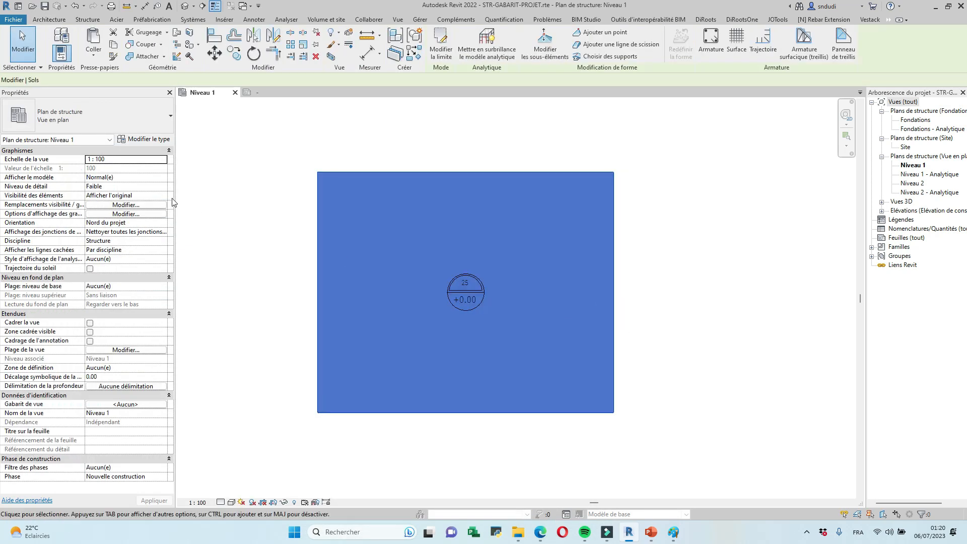
click(136, 170)
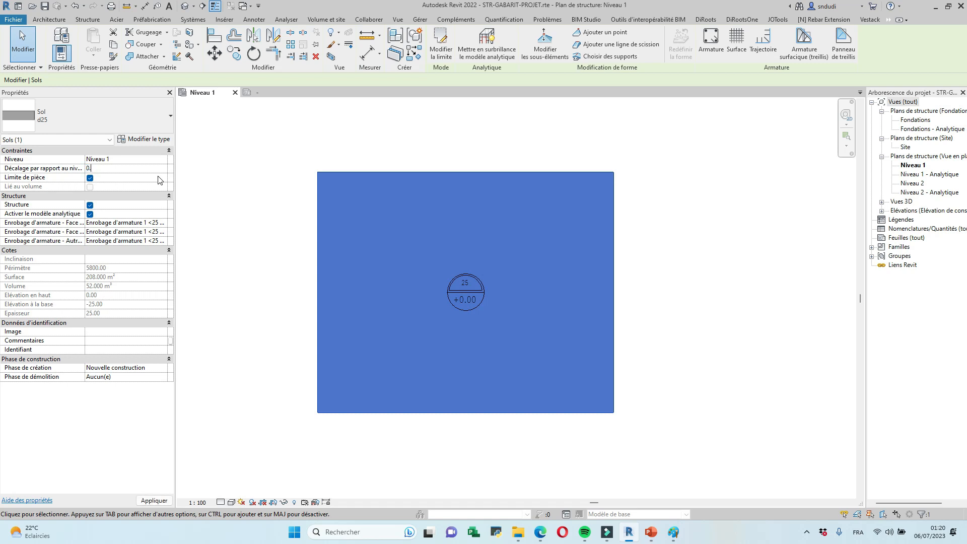
text(0.8)
click(715, 328)
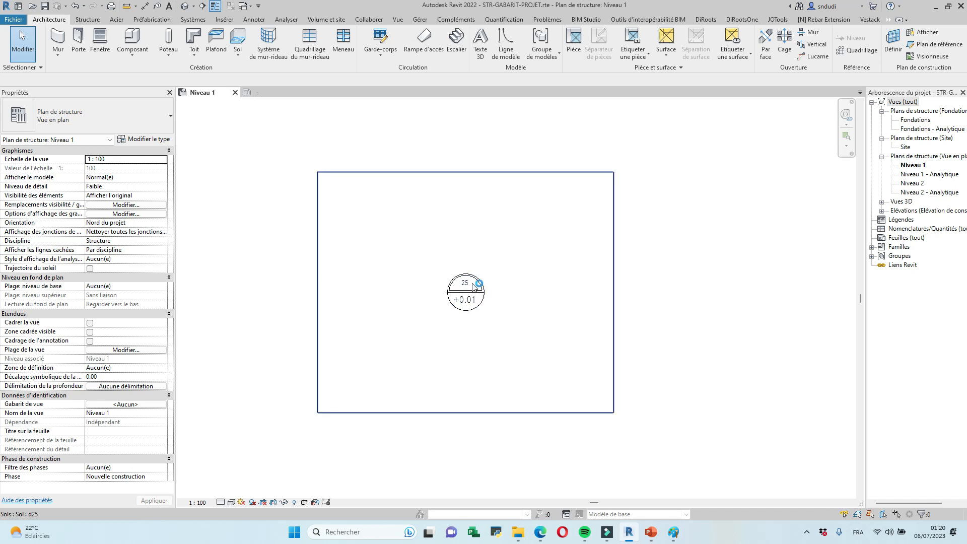
Step: Reselect the floor and set its offset from Niveau 1 back to 0
click(433, 173)
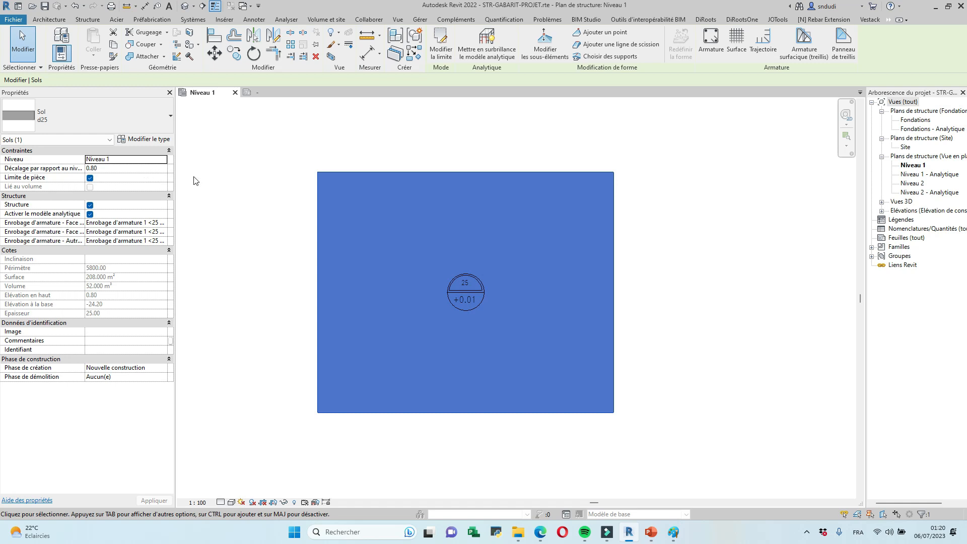
click(212, 180)
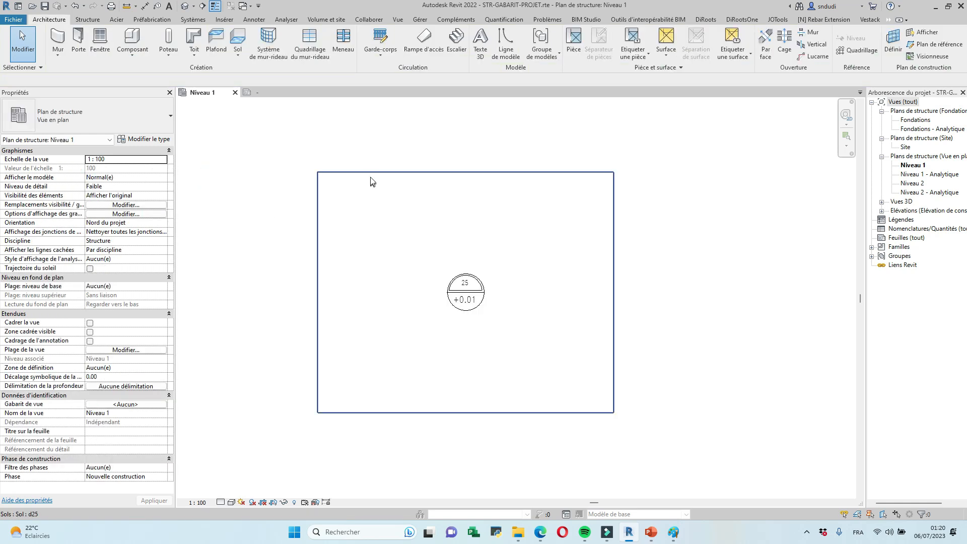
click(372, 181)
click(229, 170)
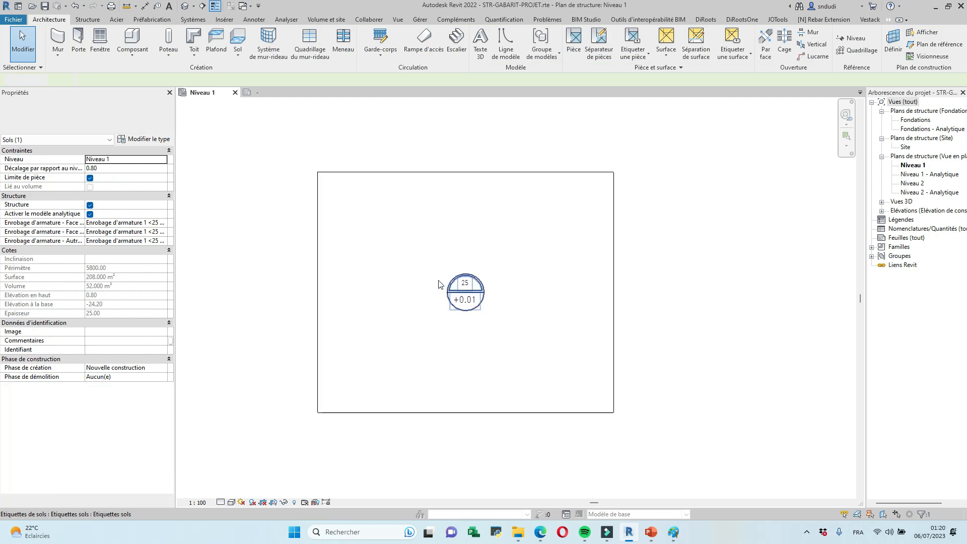
click(340, 179)
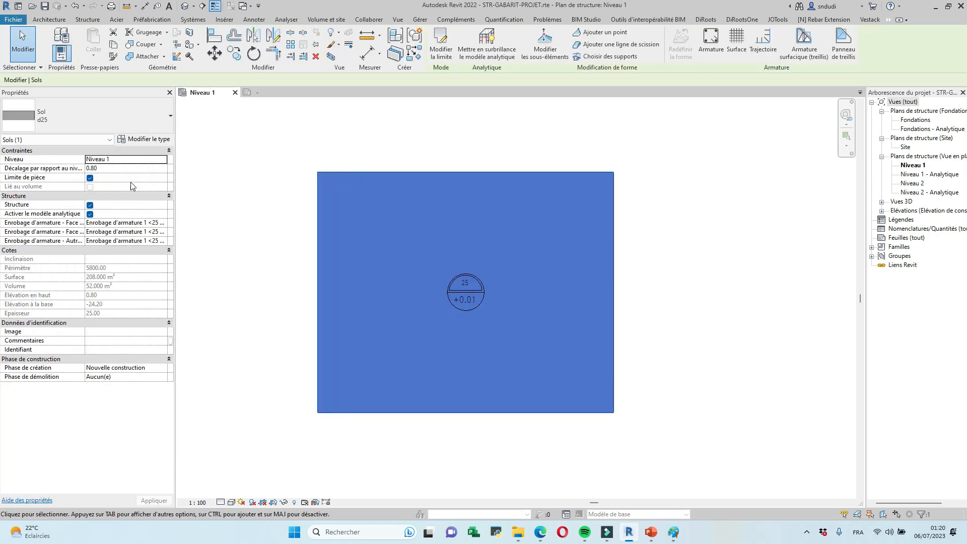
double_click(134, 169)
text(0)
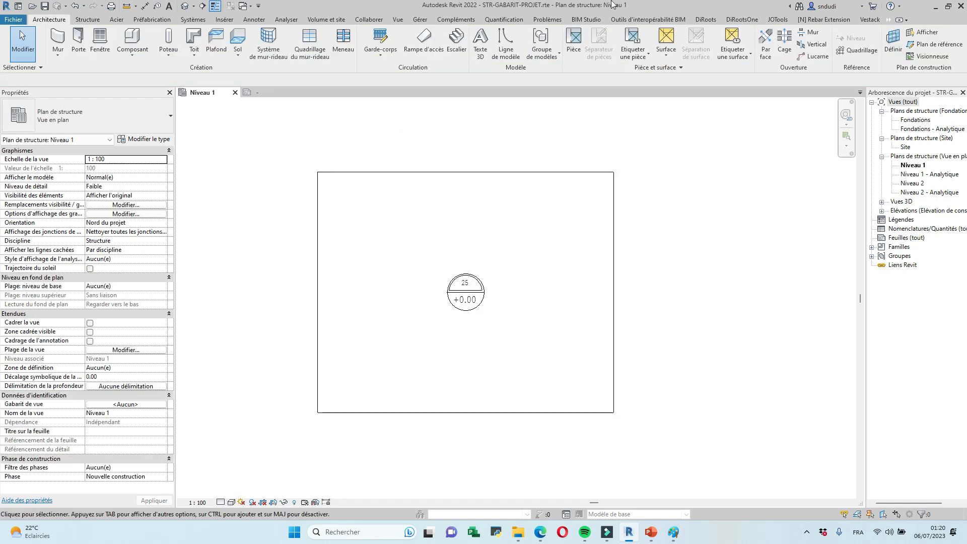
Step: Copy the floor on Niveau 1 and paste it aligned to level Niveau 2
double_click(919, 184)
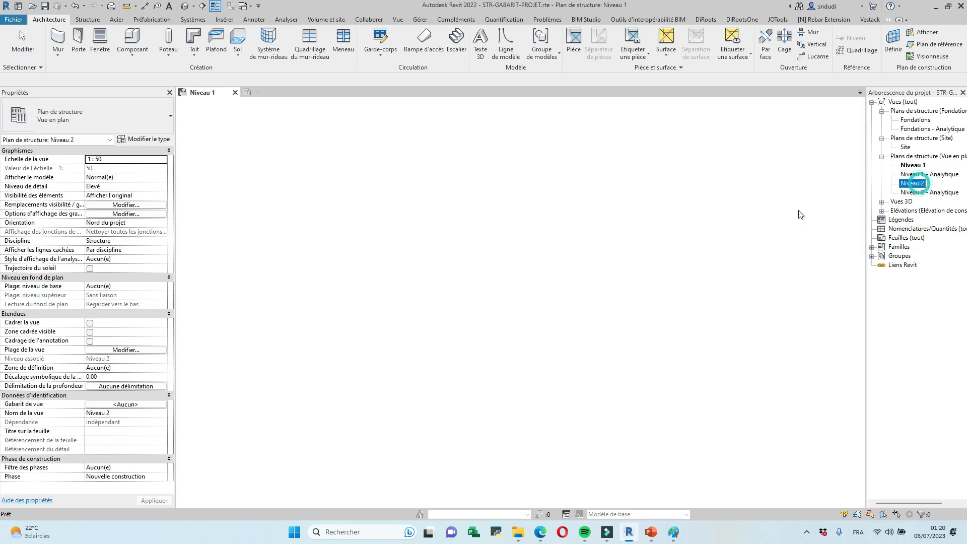
click(257, 95)
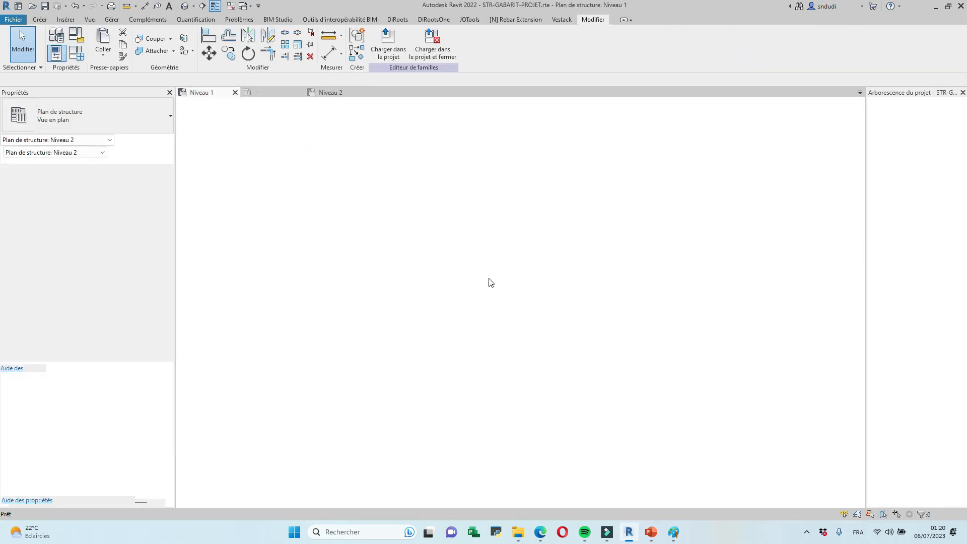
click(512, 173)
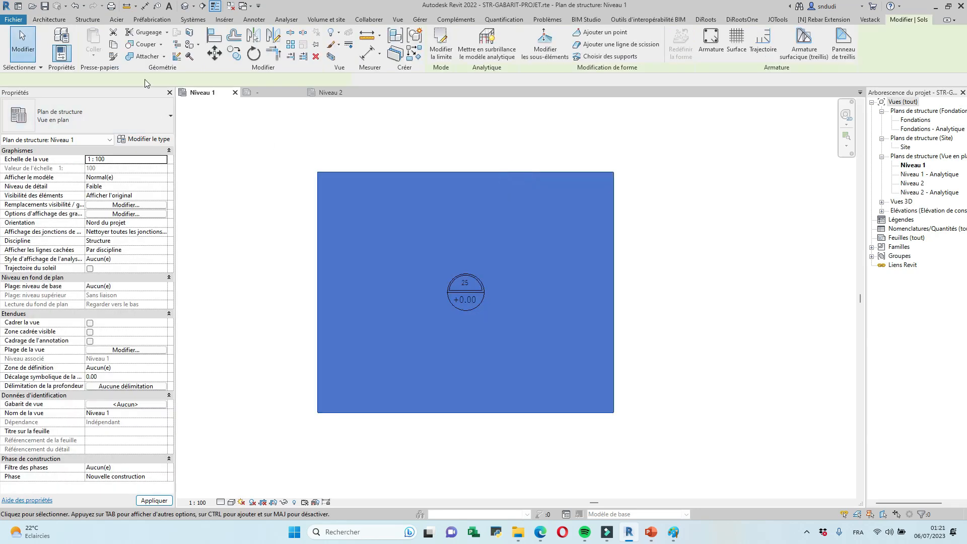
click(113, 45)
click(93, 53)
click(104, 89)
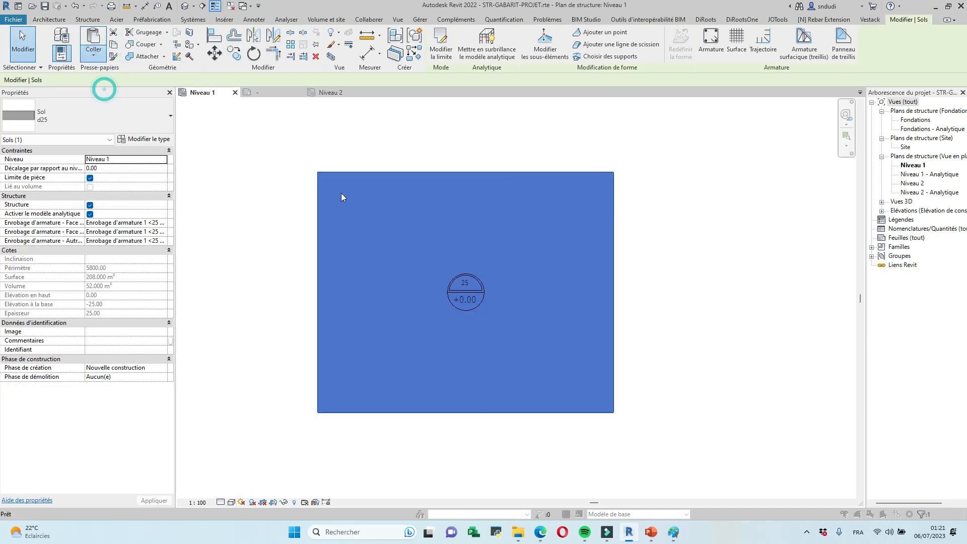
click(435, 203)
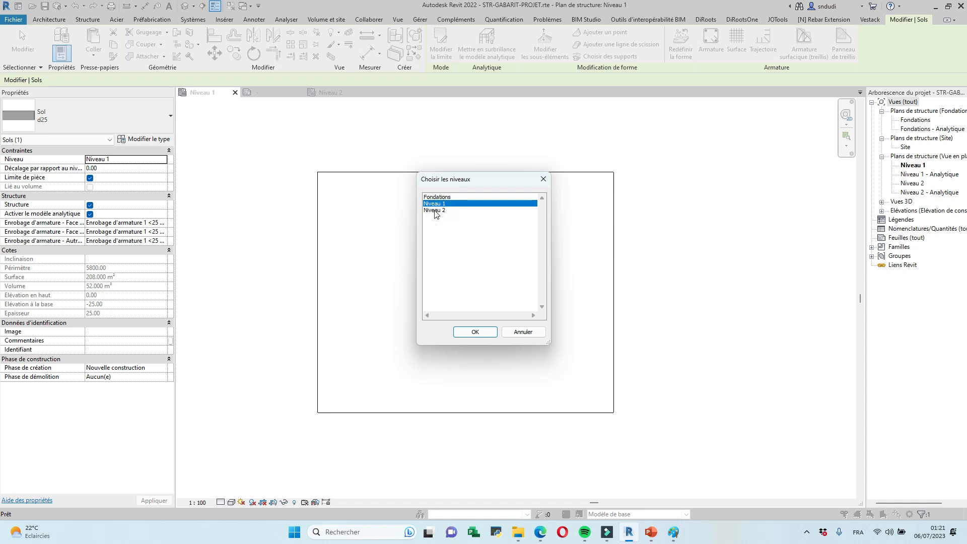
click(435, 211)
click(475, 332)
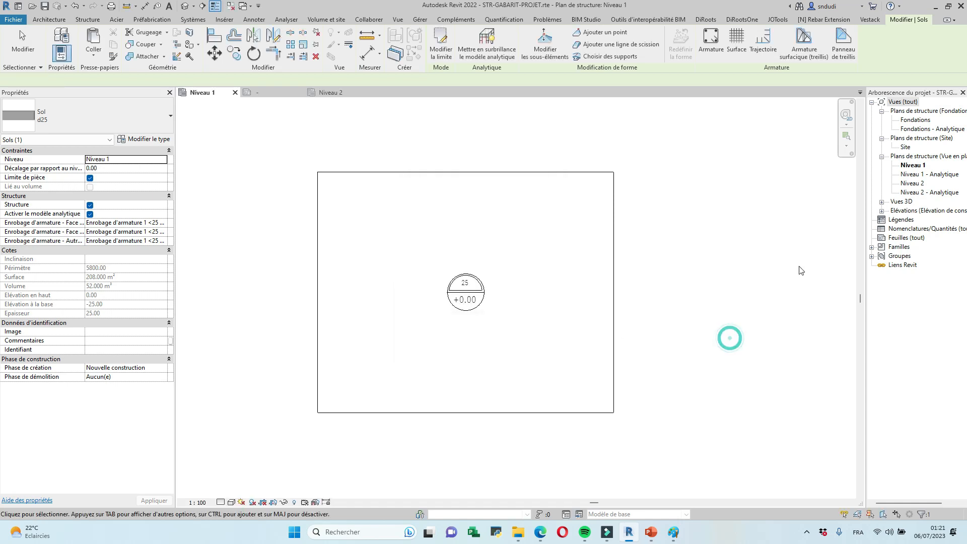
Step: In the Niveau 2 plan, set the d25 floor type's Porteur/Ossature layer thickness to 15 and apply the type change
double_click(912, 183)
scroll(514, 255, up, 2)
click(485, 233)
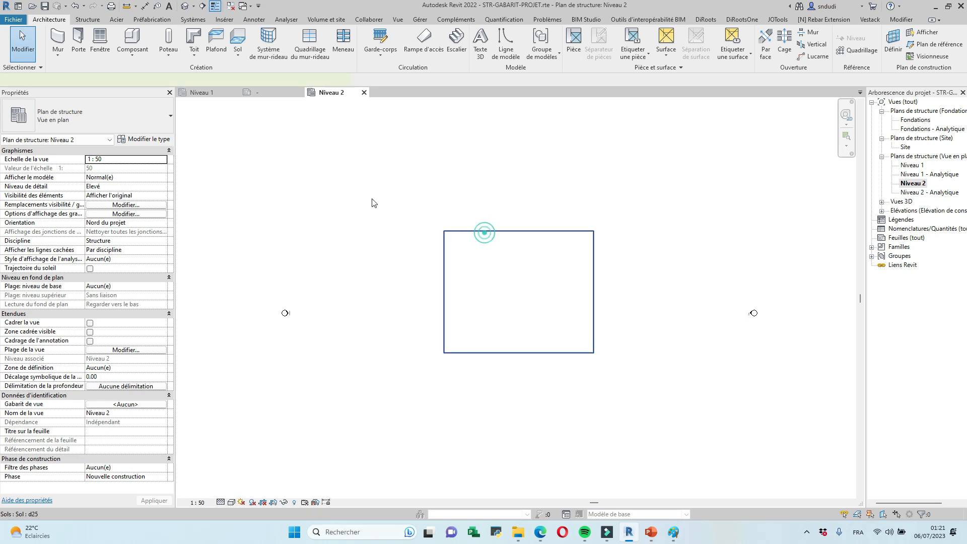
click(147, 141)
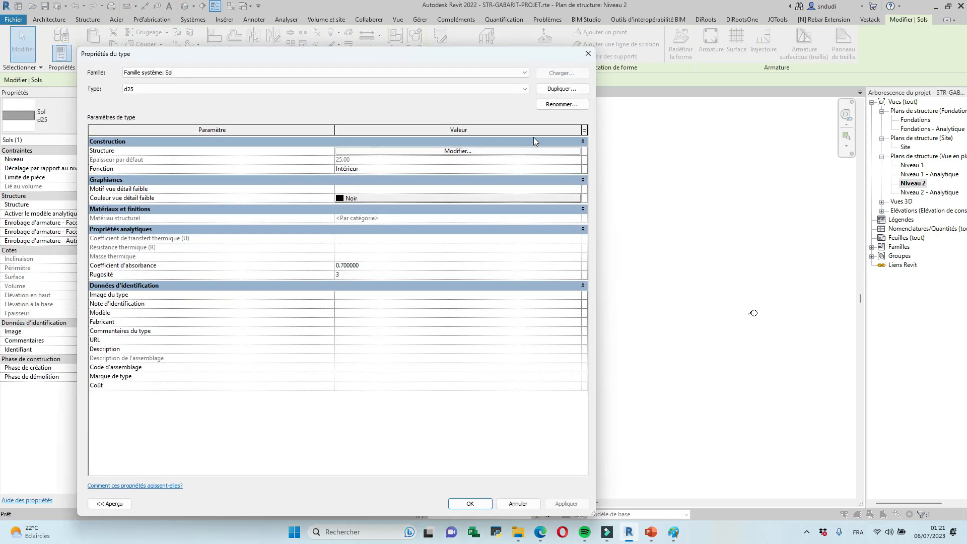
click(458, 150)
click(342, 156)
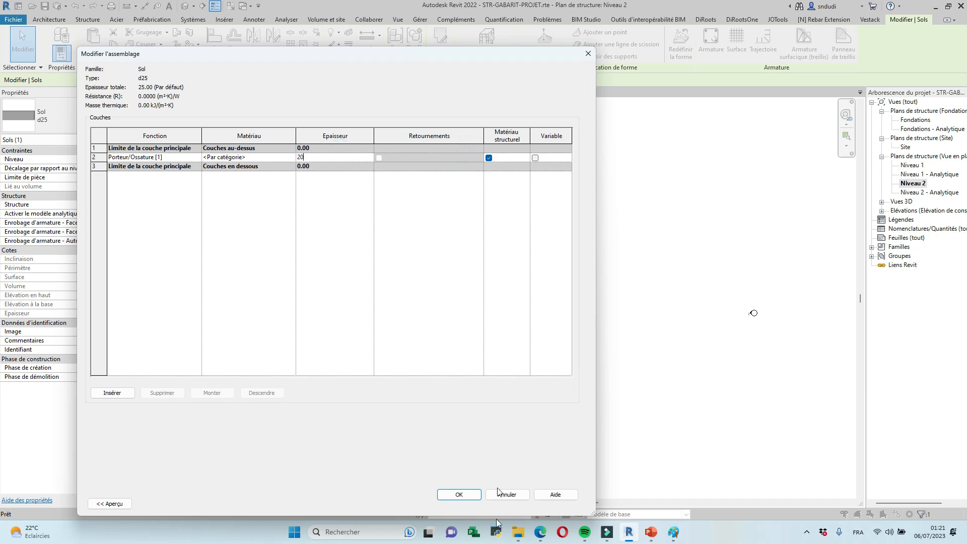
double_click(327, 156)
click(459, 494)
click(573, 511)
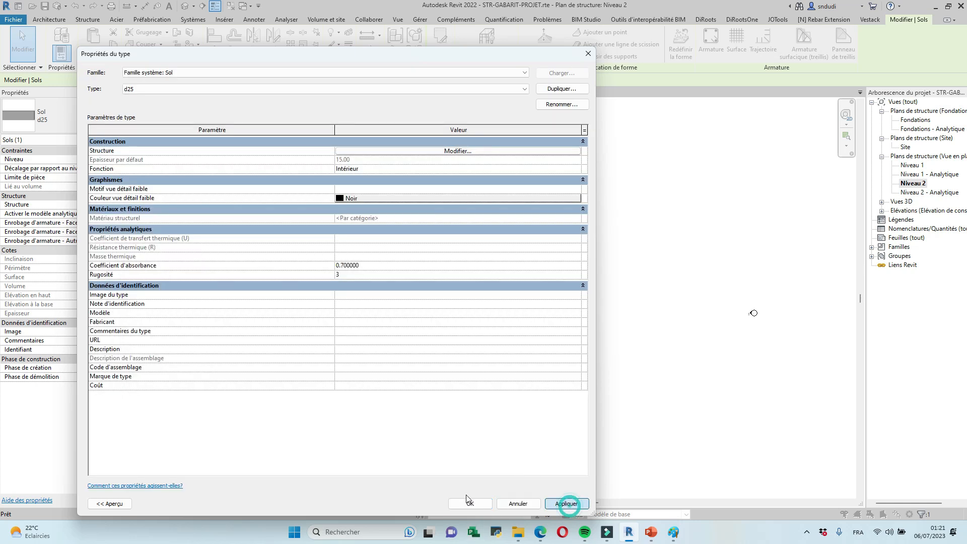
click(471, 504)
click(622, 456)
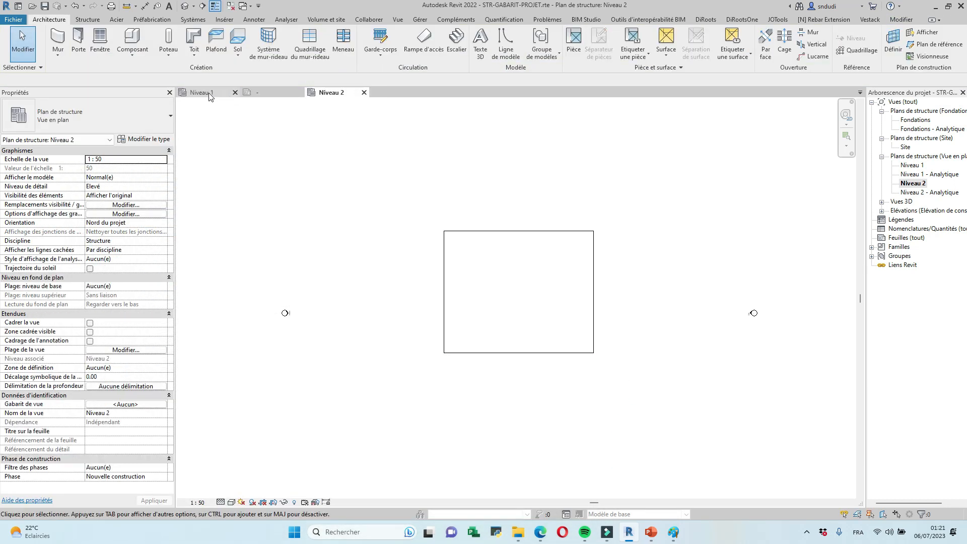
Step: Tag the floor by category near its centre in the Niveau 2 plan and check the tag's thickness and elevation labels
click(253, 19)
click(481, 40)
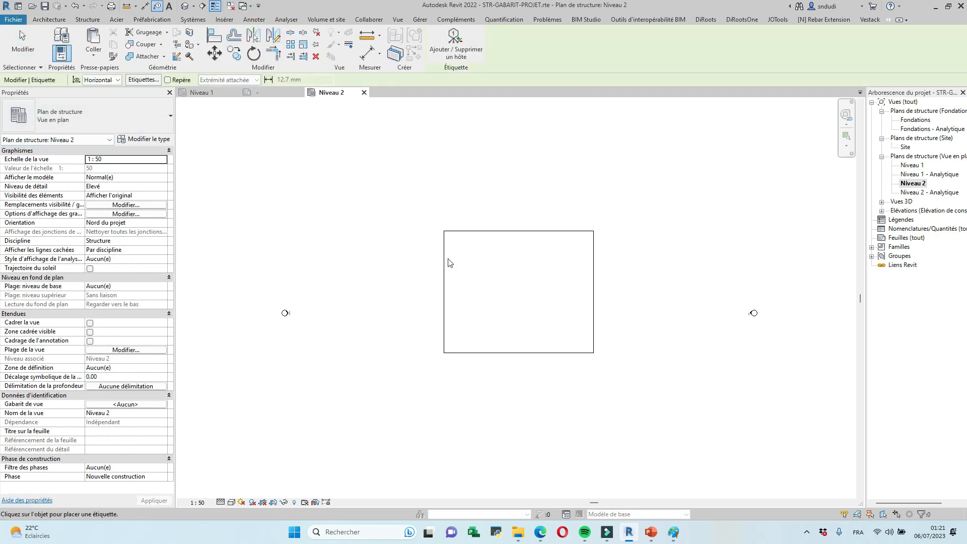
click(518, 291)
scroll(539, 298, up, 3)
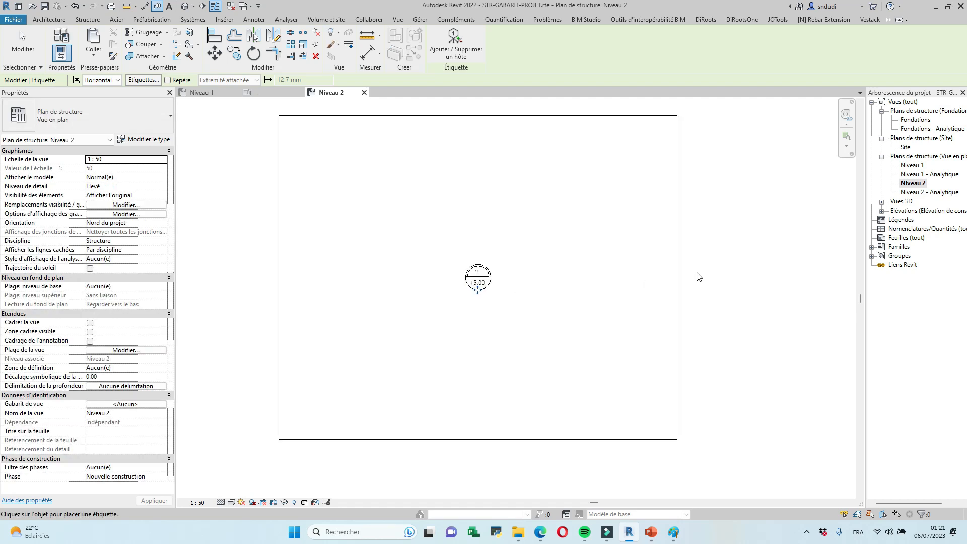
scroll(484, 300, up, 2)
scroll(513, 295, down, 1)
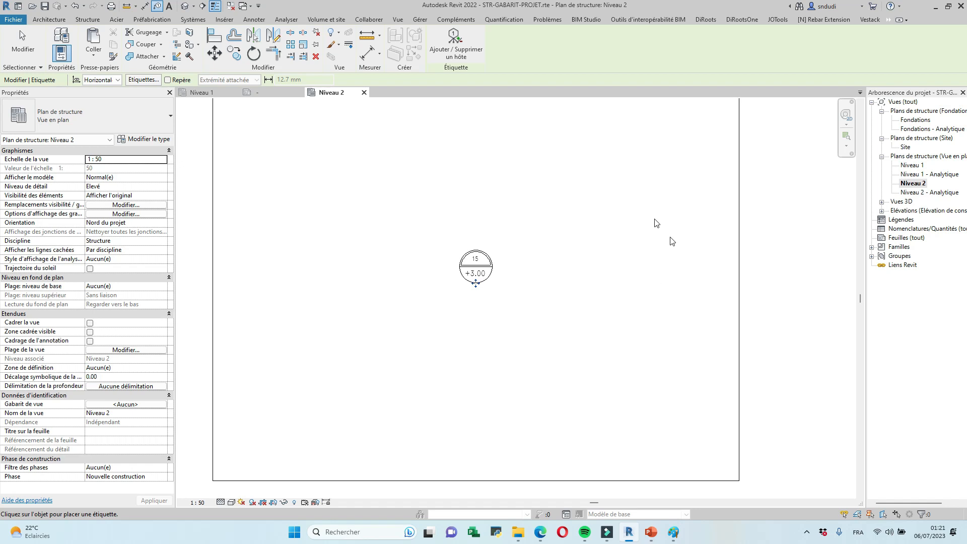
scroll(448, 281, up, 1)
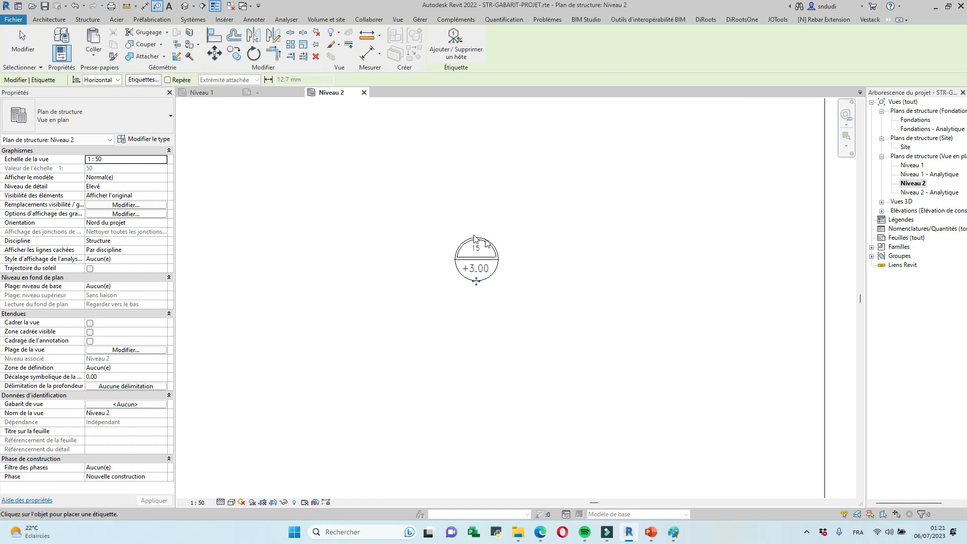
scroll(478, 295, down, 3)
scroll(464, 271, up, 3)
scroll(468, 276, down, 3)
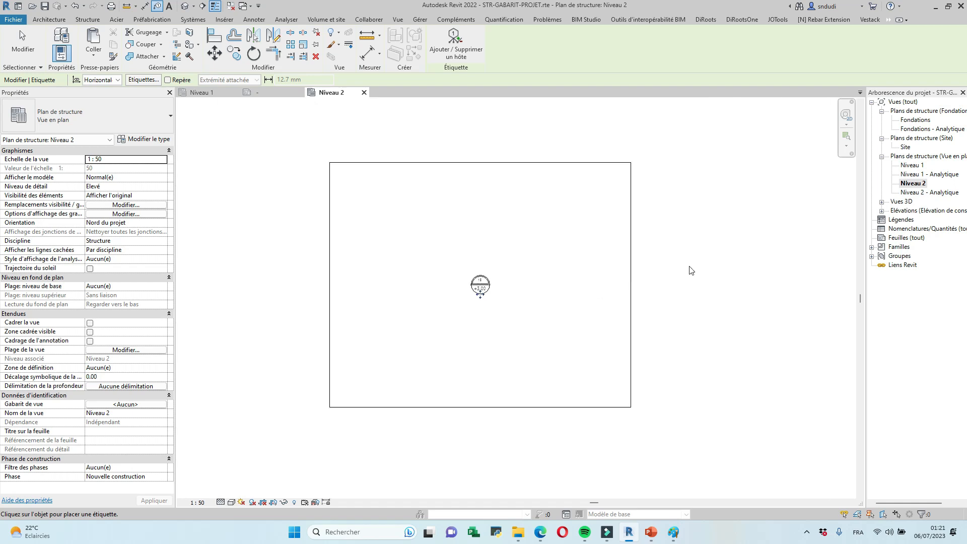
Step: Switch to the graphic charter PDF to examine the level mark symbols and return to the floor tag family in Revit
click(541, 532)
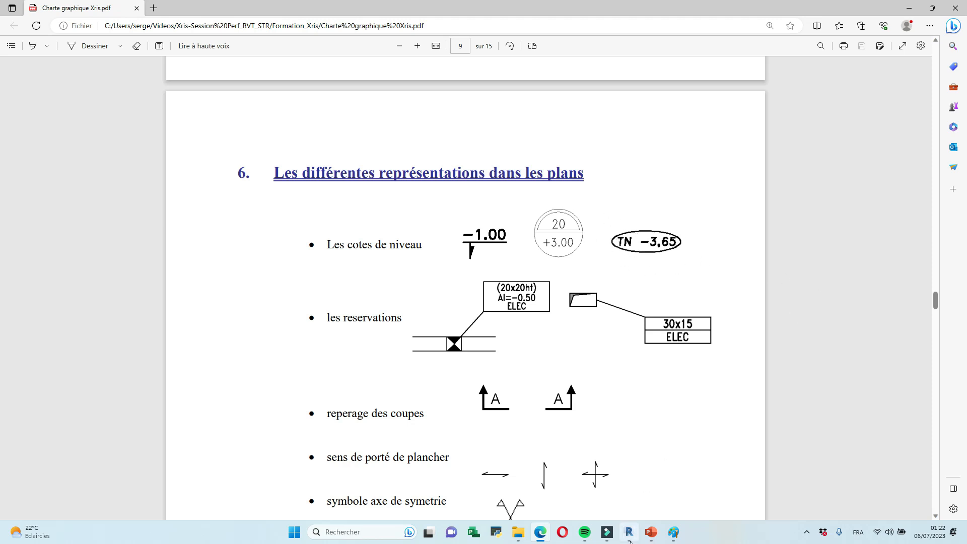
click(575, 440)
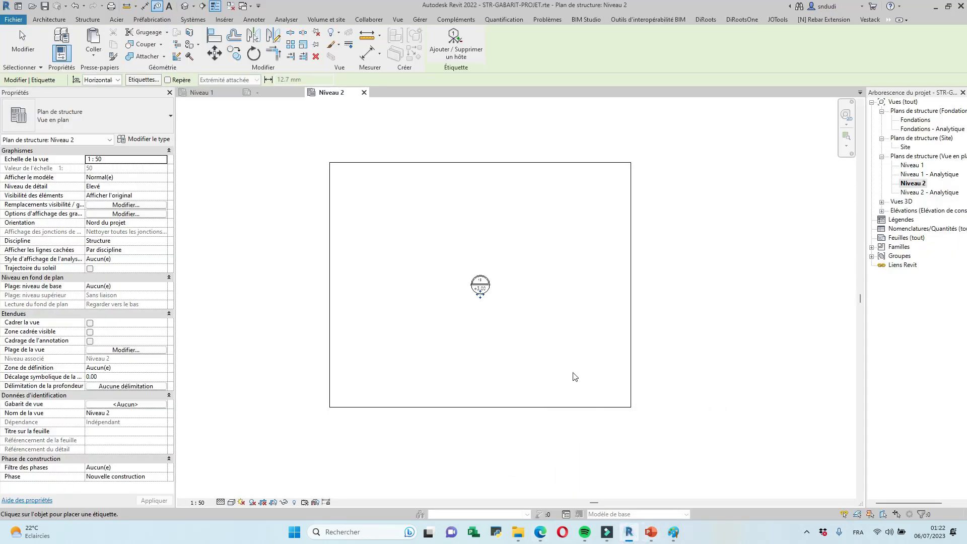
click(255, 92)
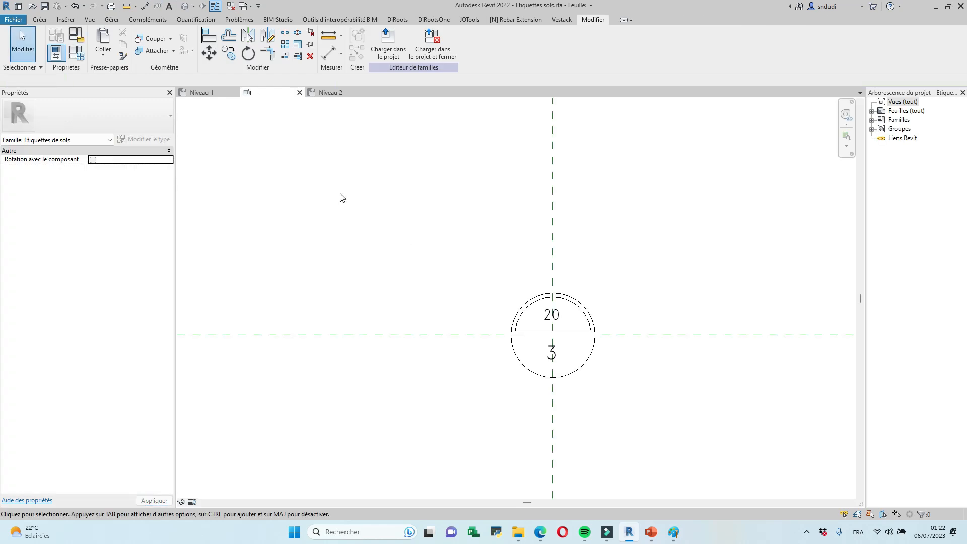
Step: Save the floor tag family under the new name Etiquettes TN.rfa in the symbole & familles folder, with maximum backups set to 1
click(45, 6)
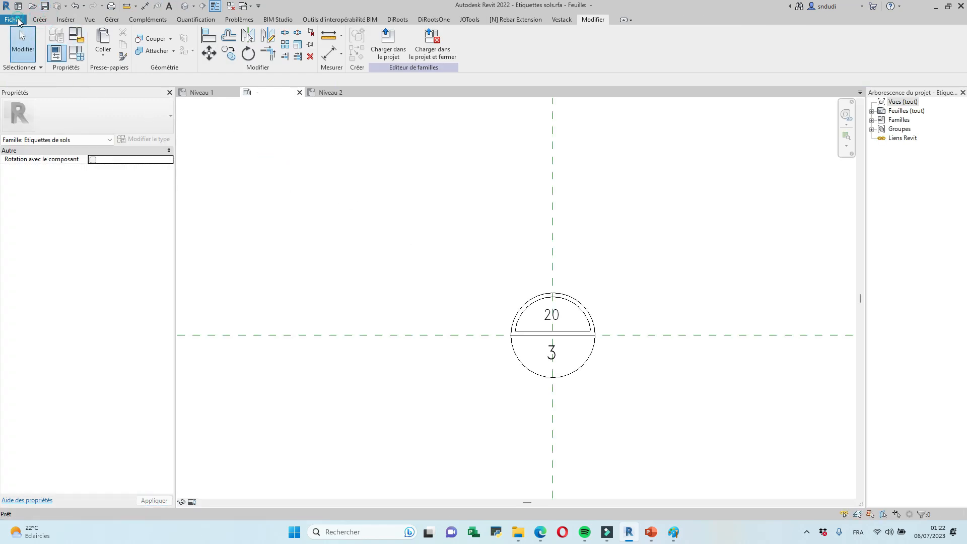
click(15, 20)
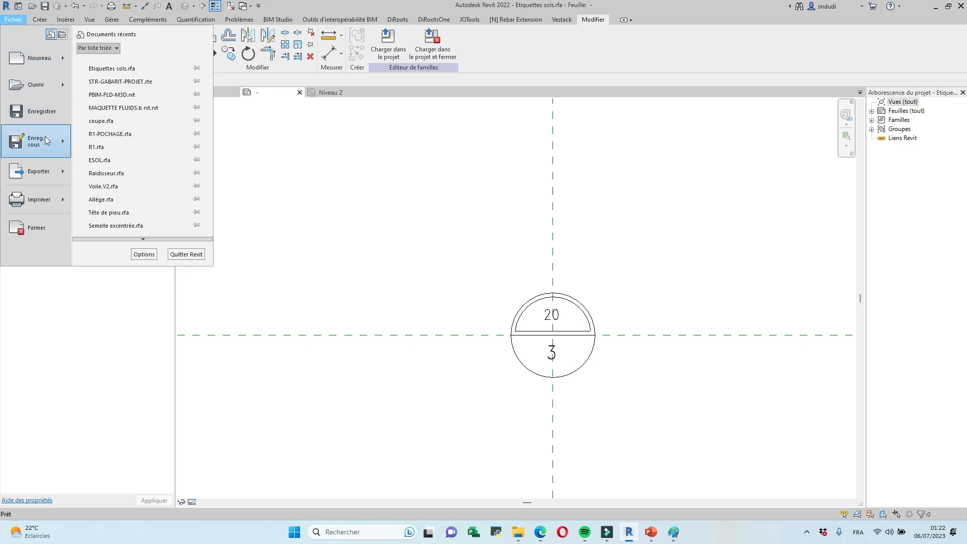
mouse_move(45, 140)
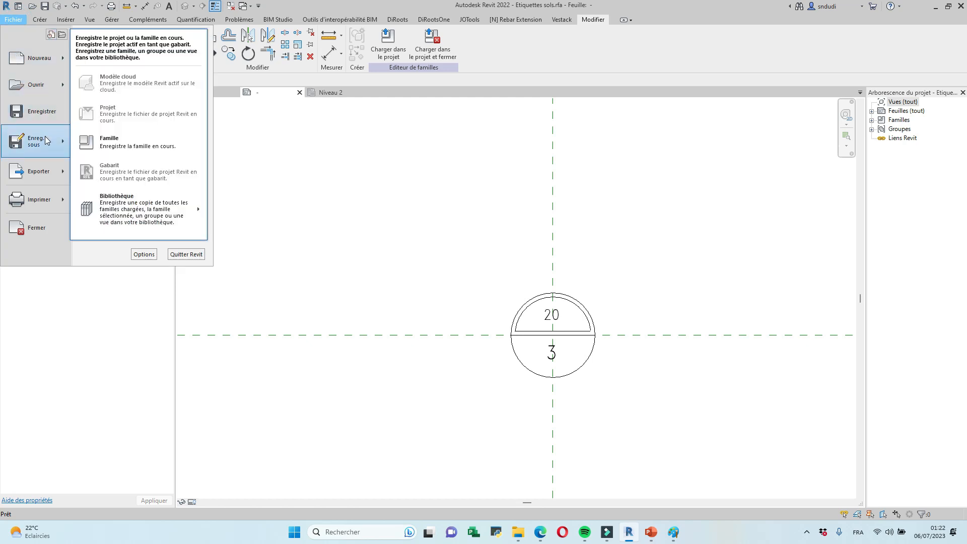
click(113, 142)
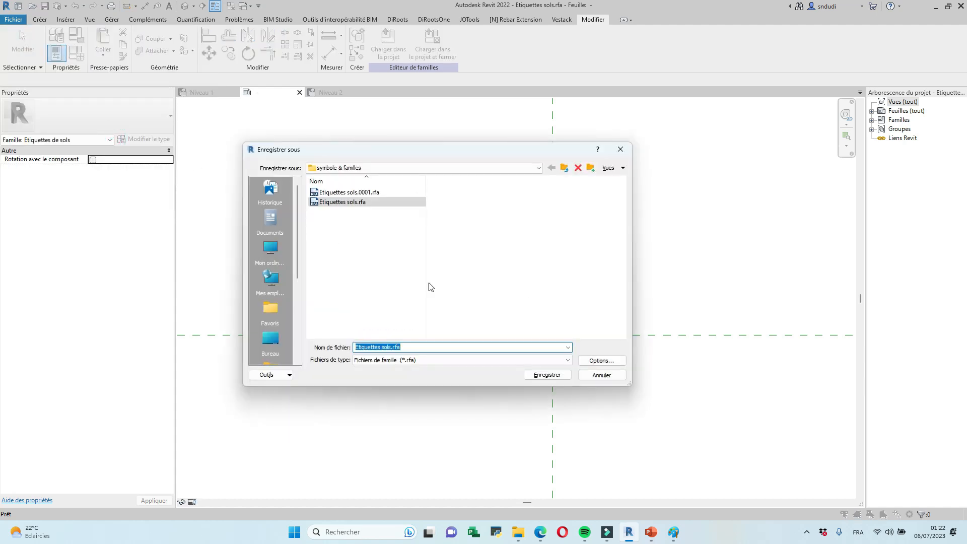
click(392, 347)
double_click(392, 347)
text(TN)
click(601, 361)
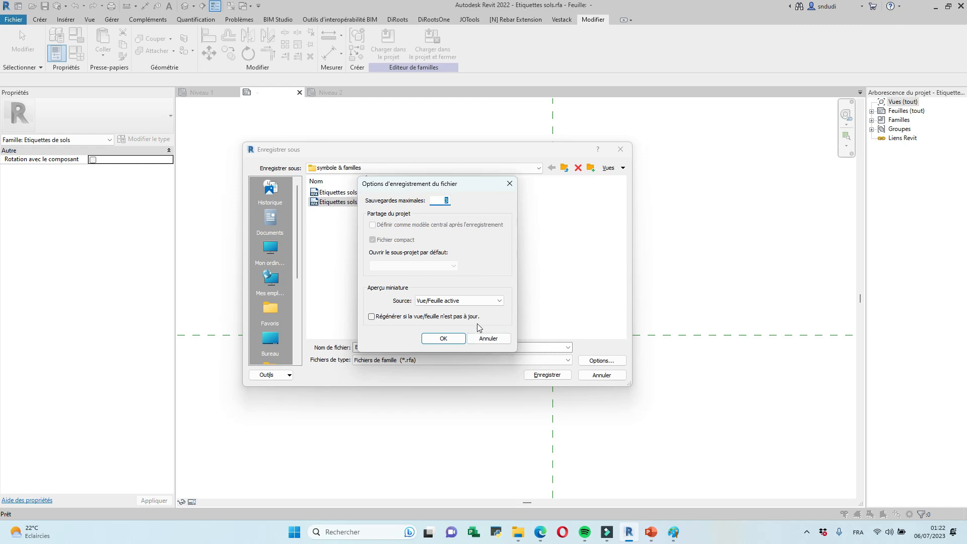
text(1)
click(444, 338)
click(546, 375)
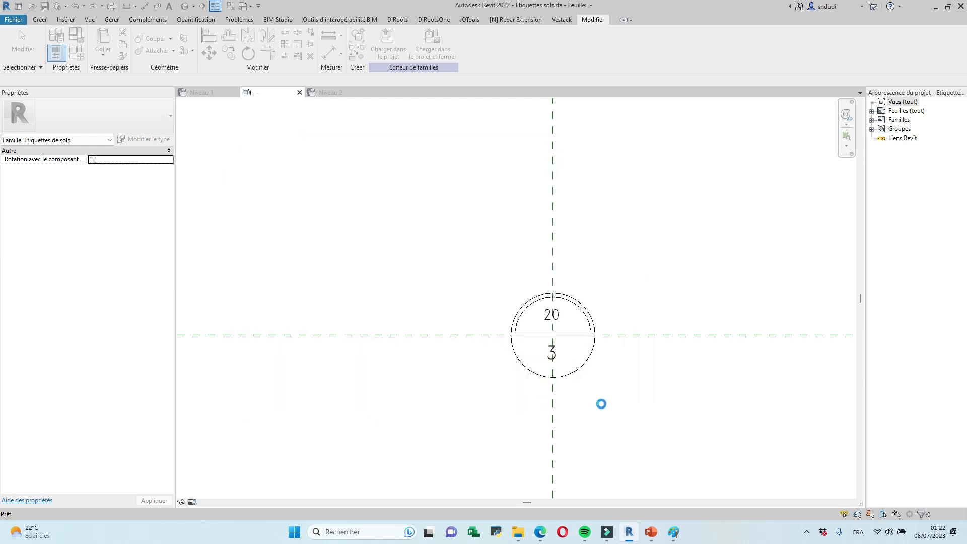
Step: Draw a flat horizontal ellipse centred on the reference plane intersection, spanning the full width of the tag's outer circle
scroll(603, 410, up, 1)
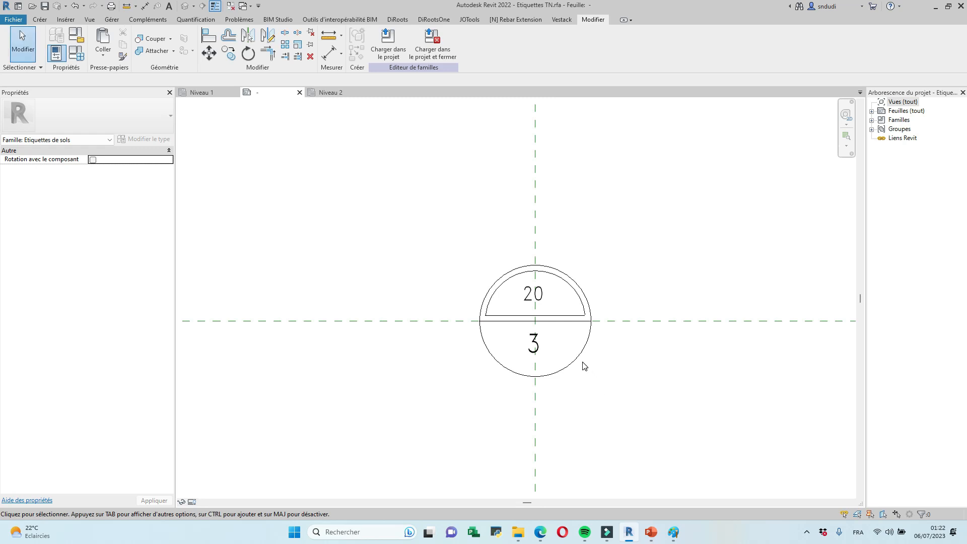
click(544, 534)
click(544, 534)
click(40, 20)
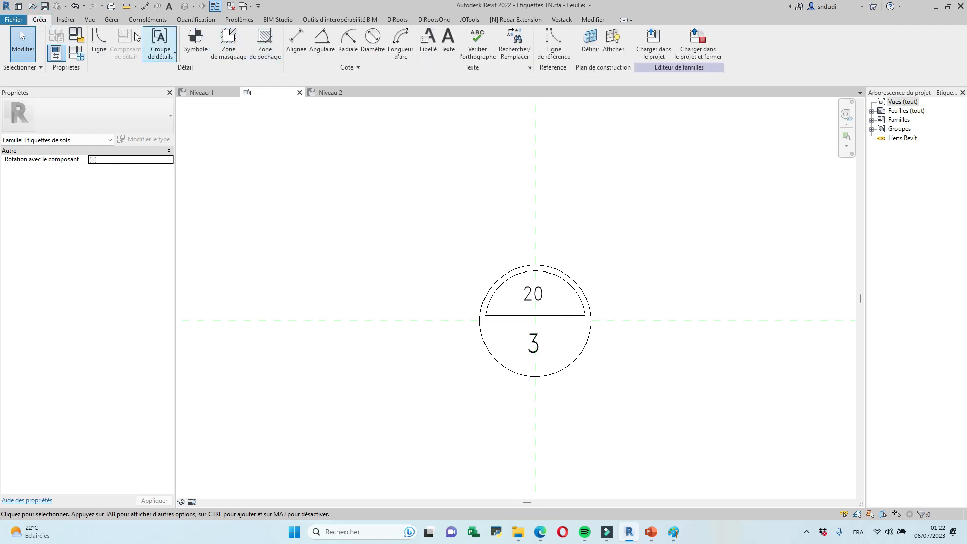
click(97, 40)
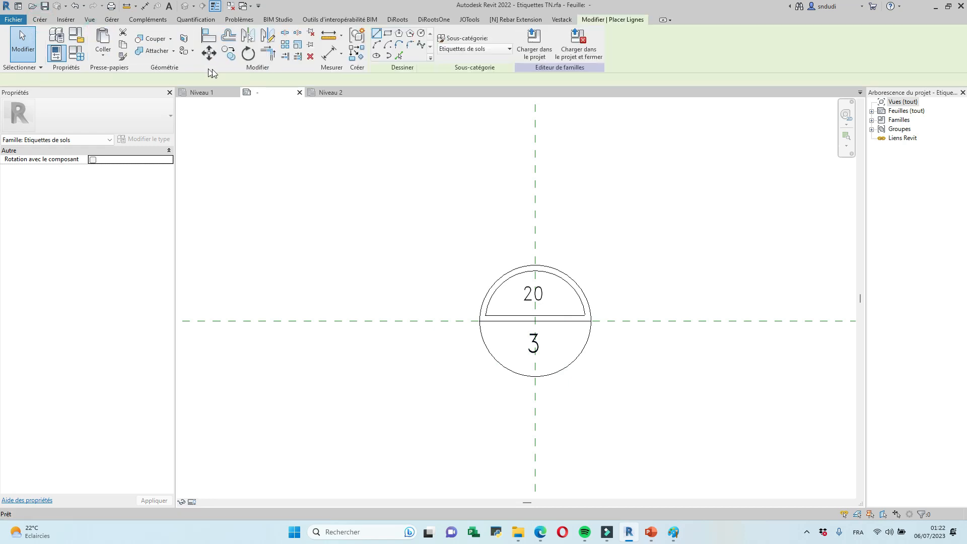
click(376, 55)
click(535, 321)
click(591, 321)
click(593, 321)
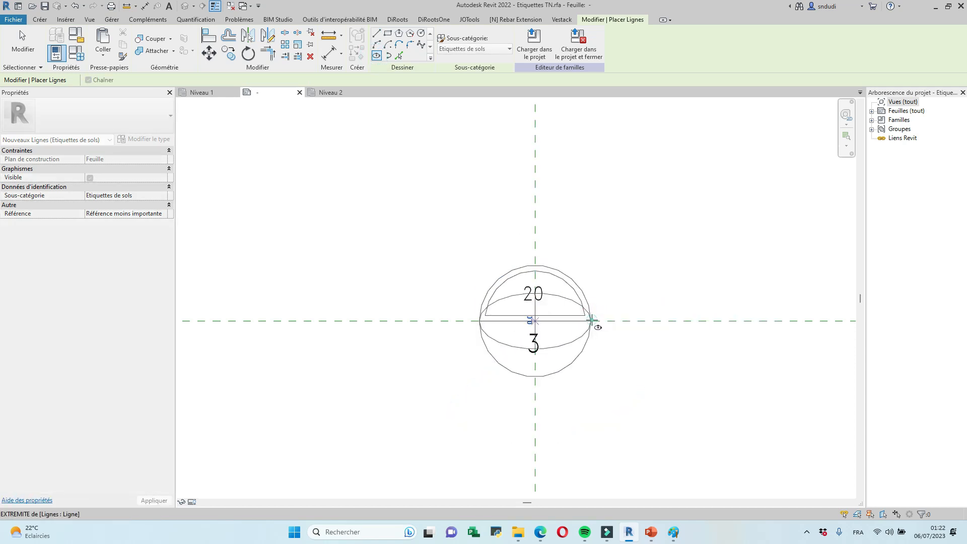
key(Escape)
key(Escape)
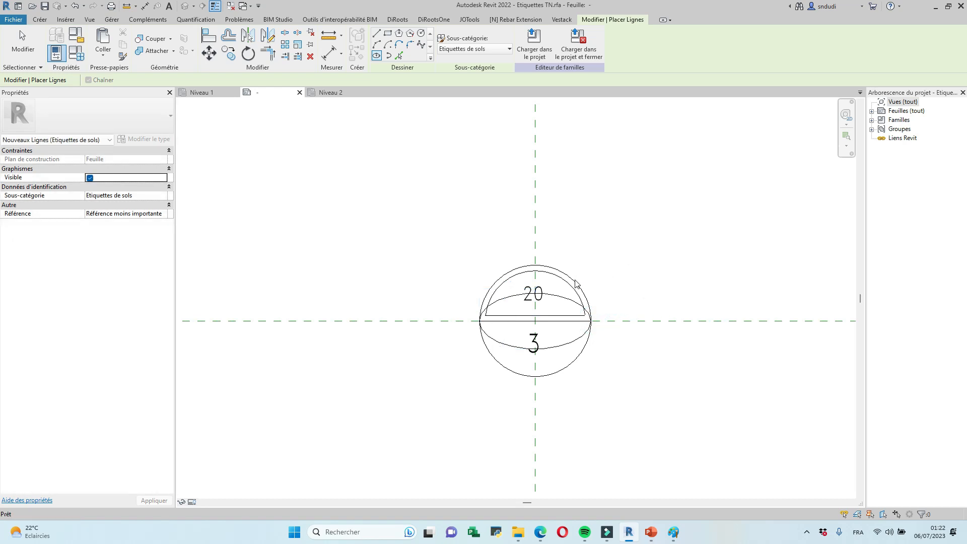
scroll(549, 303, up, 1)
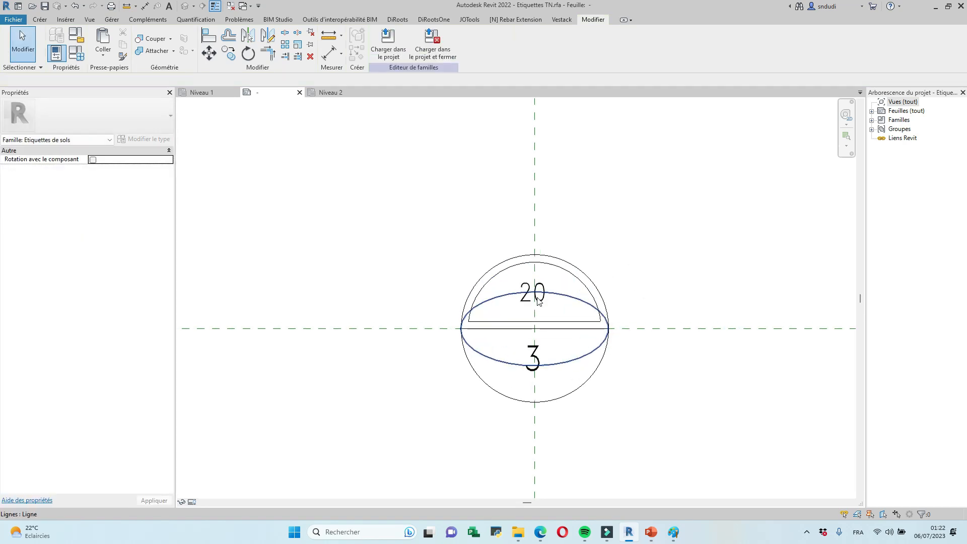
Step: Delete the tag's outer circle and the elevation label in its lower half
click(564, 391)
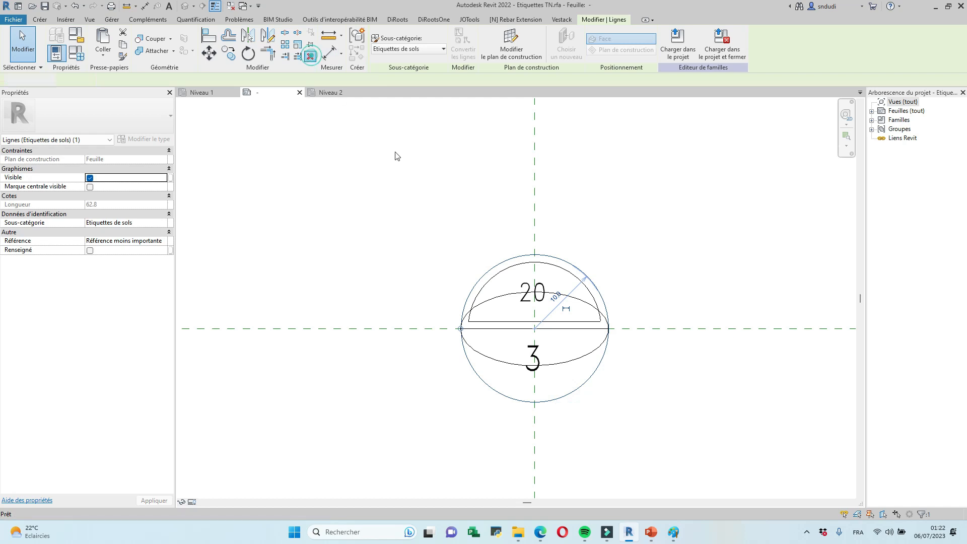
key(Delete)
click(538, 344)
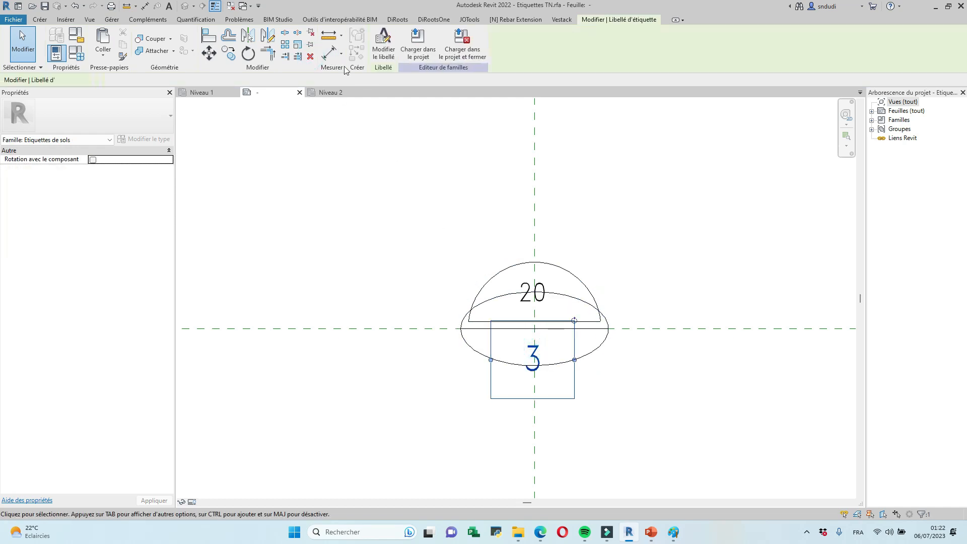
key(Delete)
Step: Delete the tag's inner semicircle, including its arc and straight base line
click(574, 276)
click(634, 255)
key(Tab)
click(582, 281)
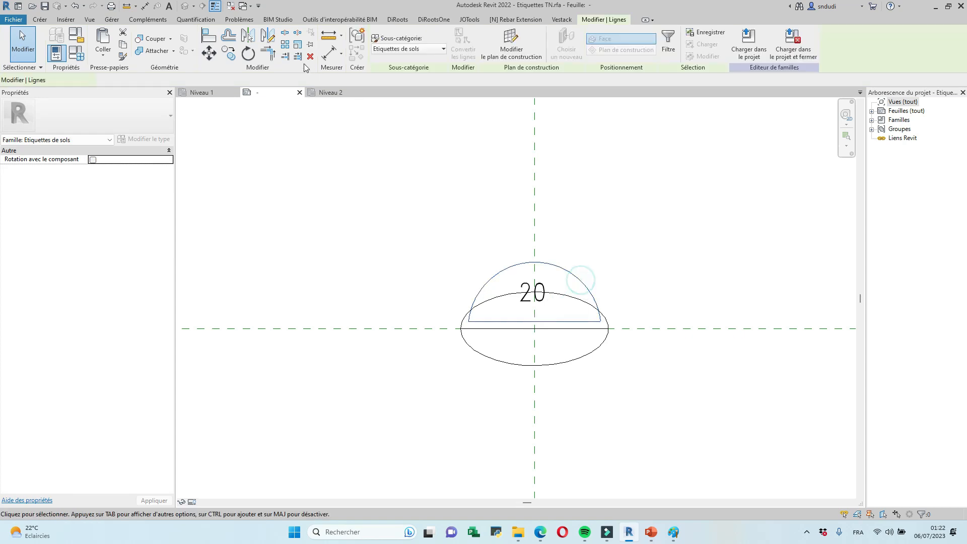
click(311, 56)
Step: Move the thickness label down to the centre of the ellipse and delete the horizontal dividing line
click(544, 292)
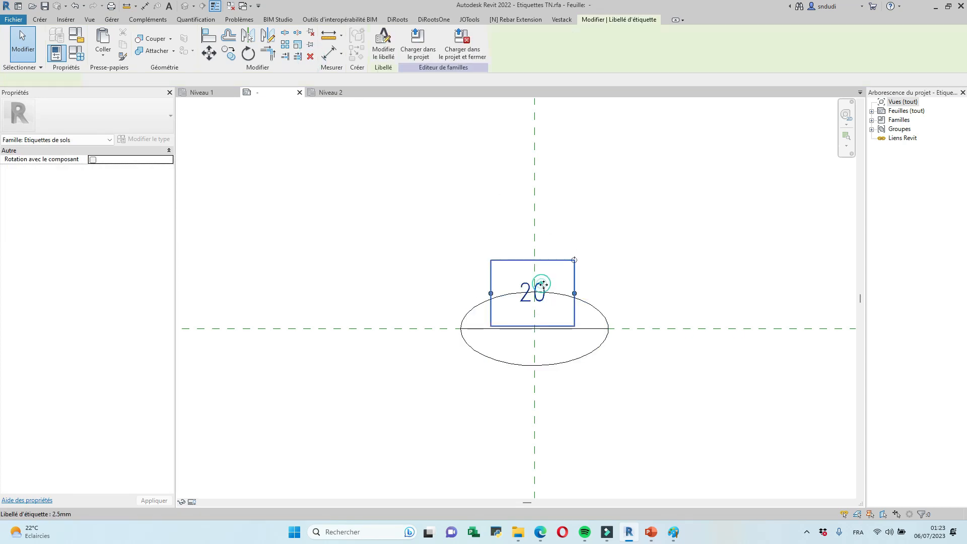
drag(536, 308, 536, 345)
click(635, 376)
click(600, 329)
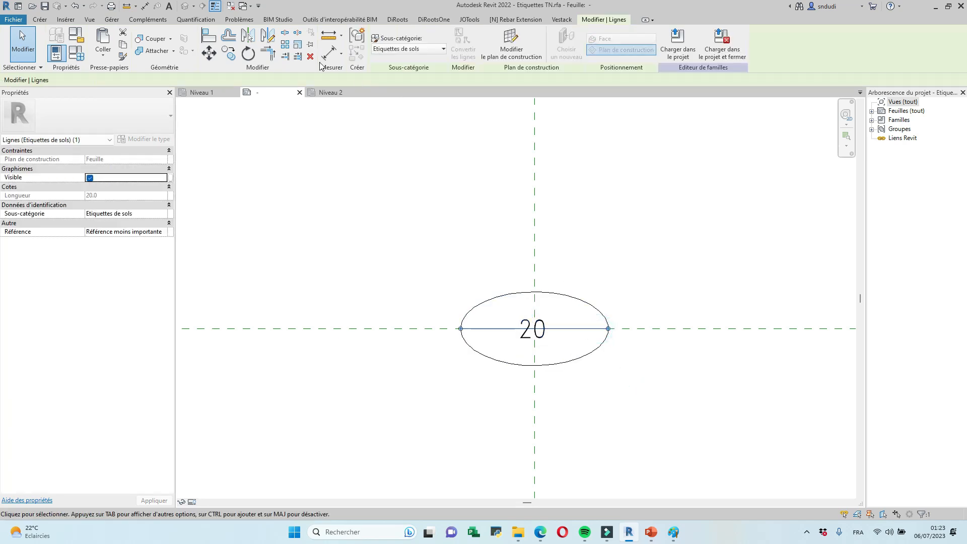
click(590, 285)
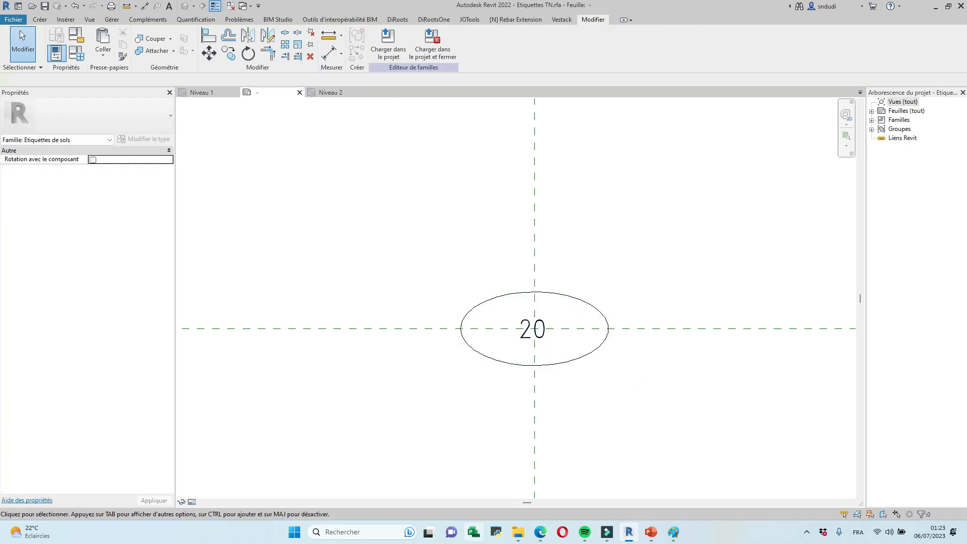
Step: Check the TN symbol in the graphic charter PDF and set the thickness label's horizontal alignment to Droite in Revit
click(539, 534)
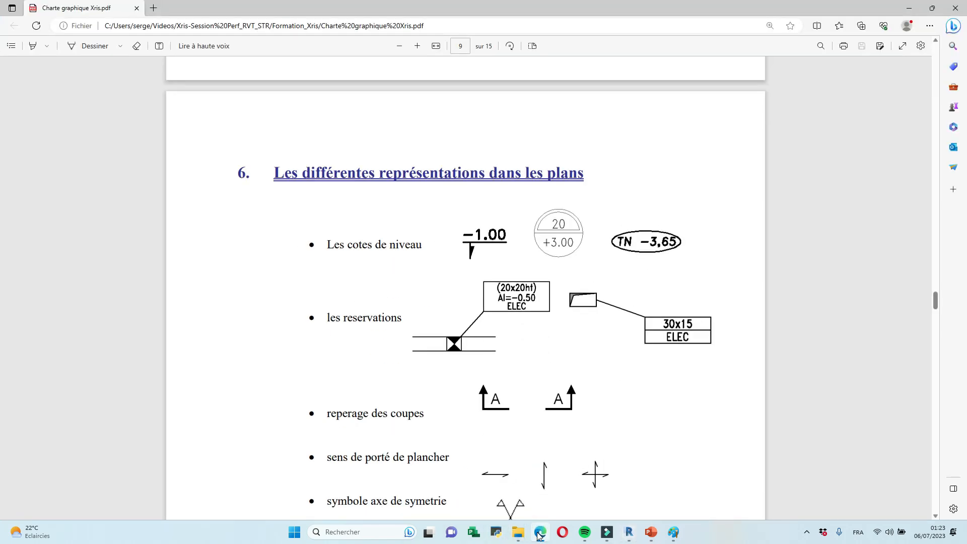
click(539, 535)
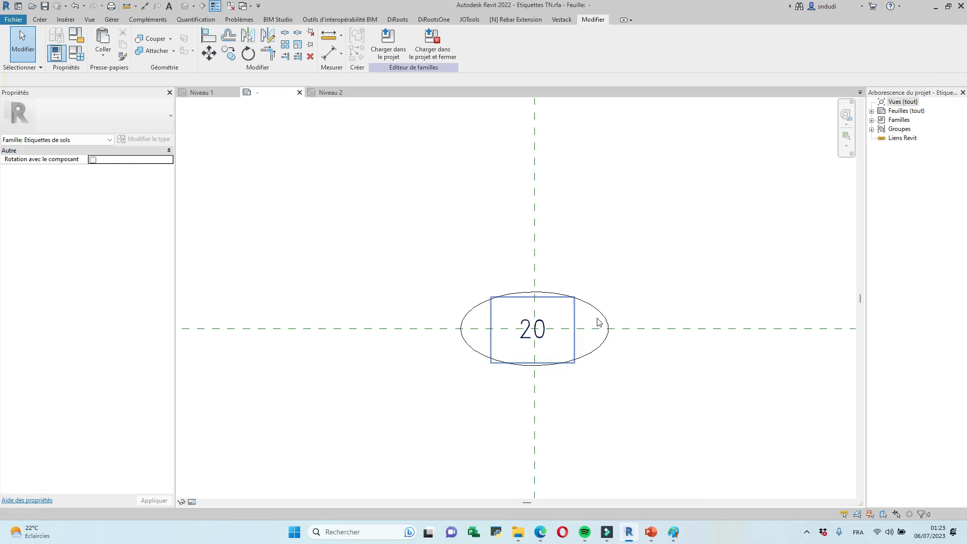
click(591, 339)
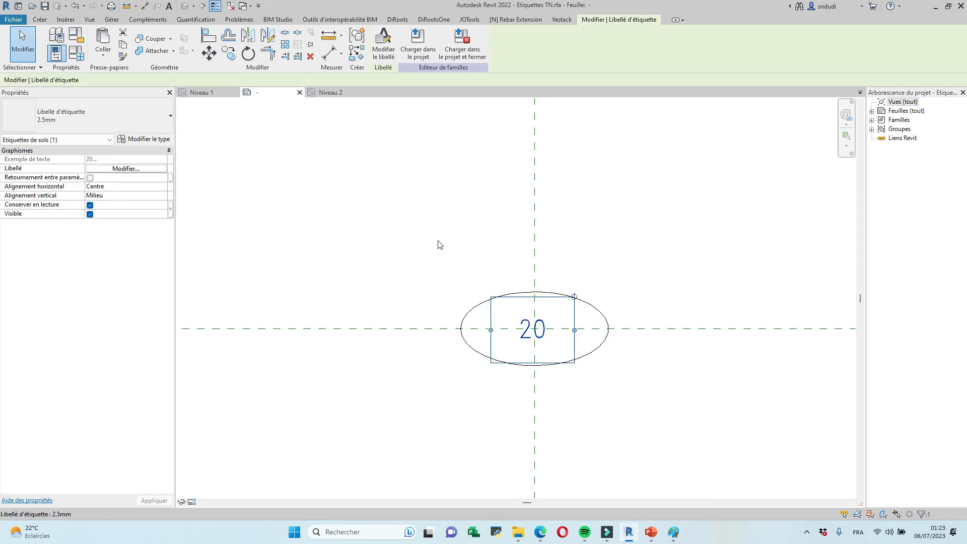
click(162, 197)
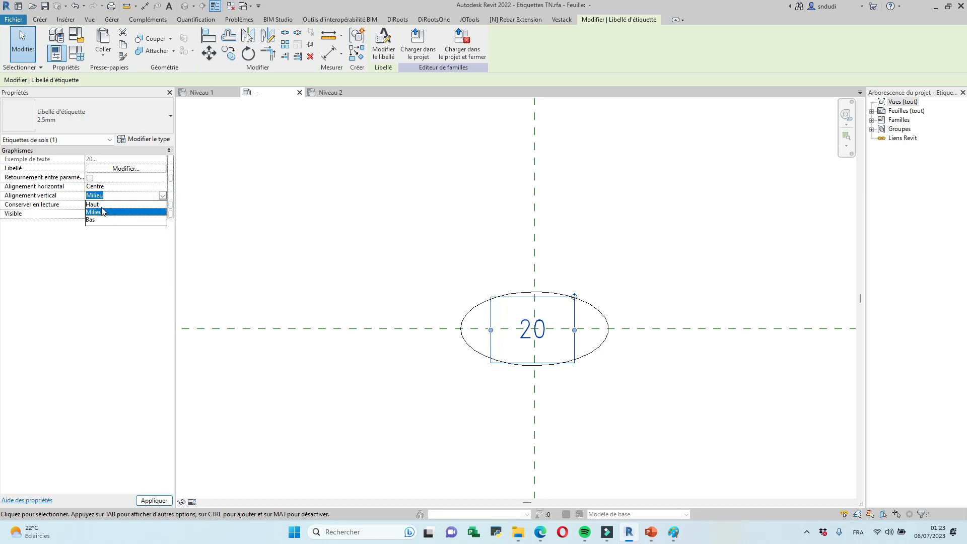
click(121, 188)
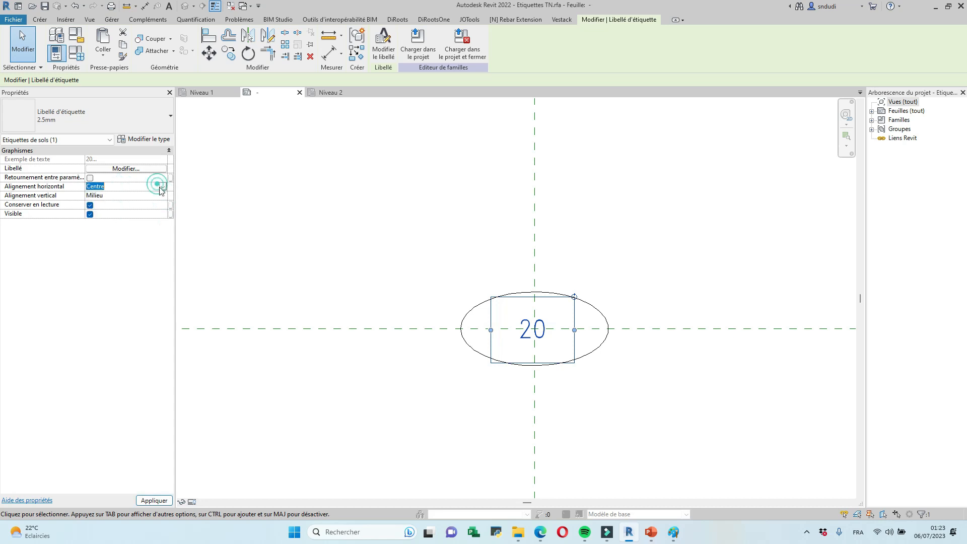
click(163, 187)
click(102, 211)
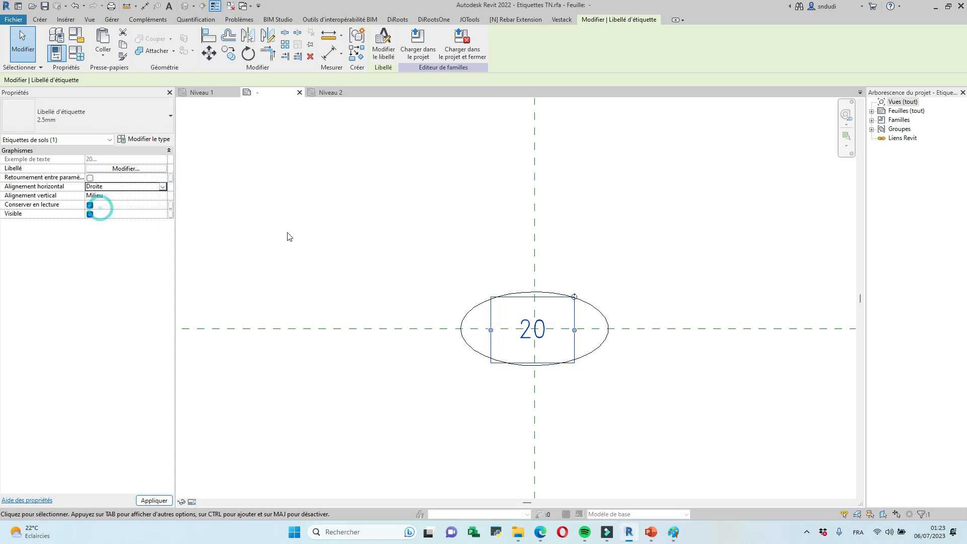
click(673, 261)
Step: Shift the thickness label into the right half of the ellipse
click(541, 324)
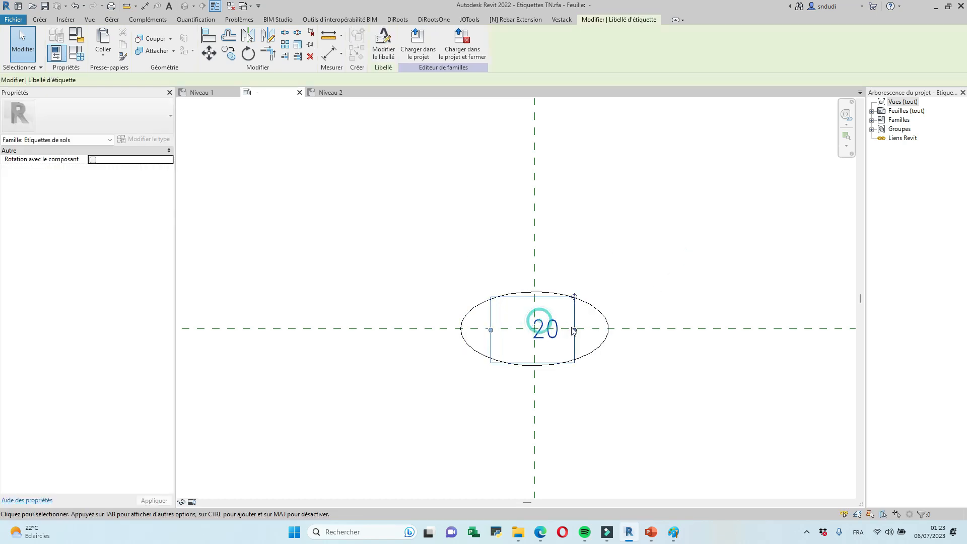
drag(548, 299, 663, 299)
click(663, 300)
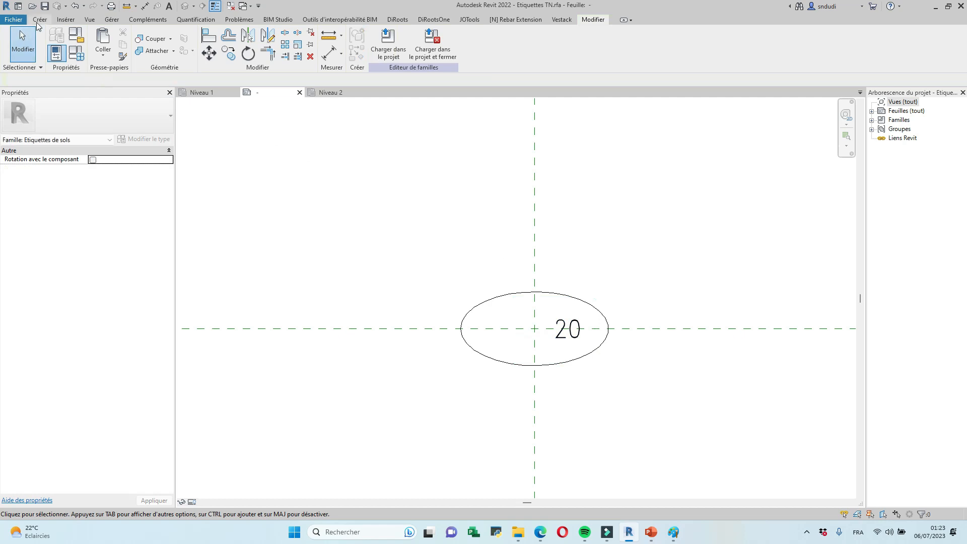
Step: Place the text TN in the left half of the ellipse and raise it onto the horizontal reference plane
click(40, 20)
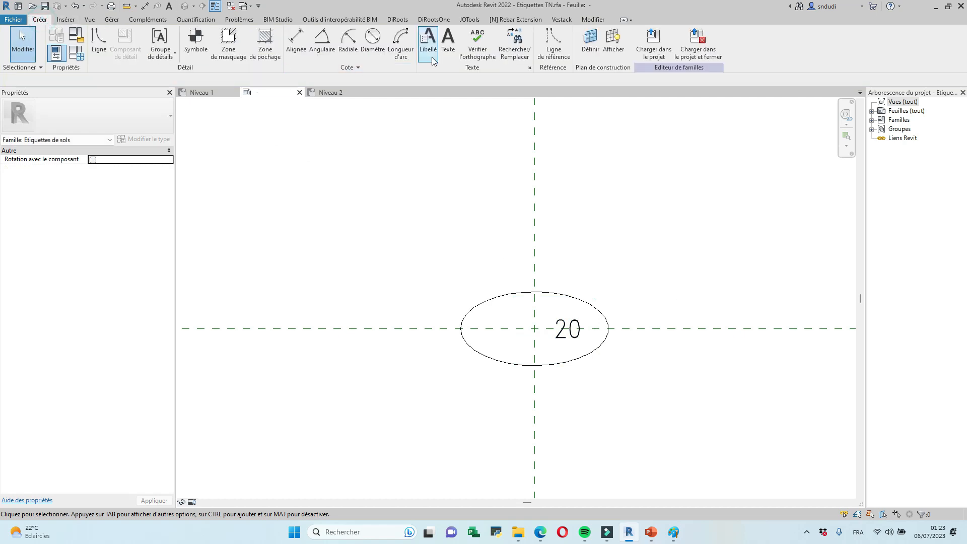
click(448, 49)
click(477, 325)
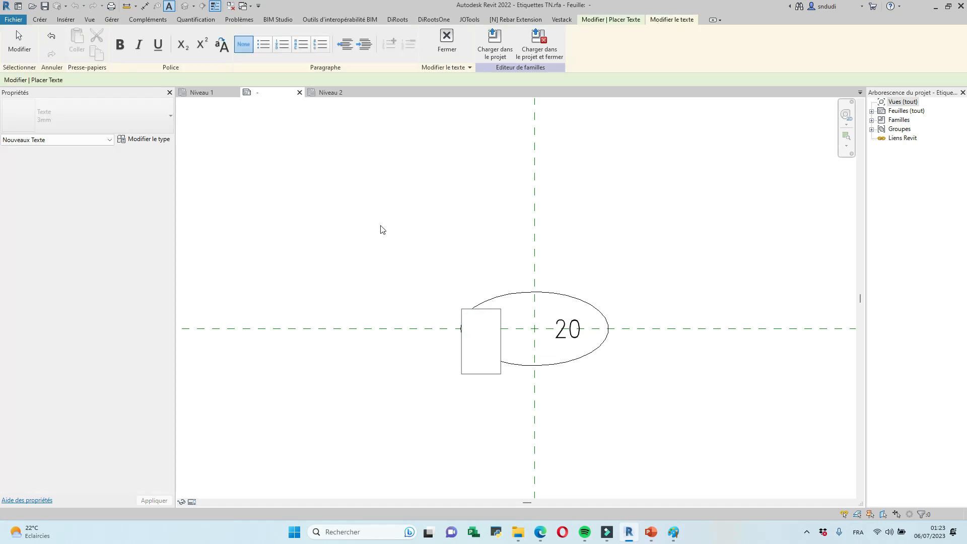
text(tn)
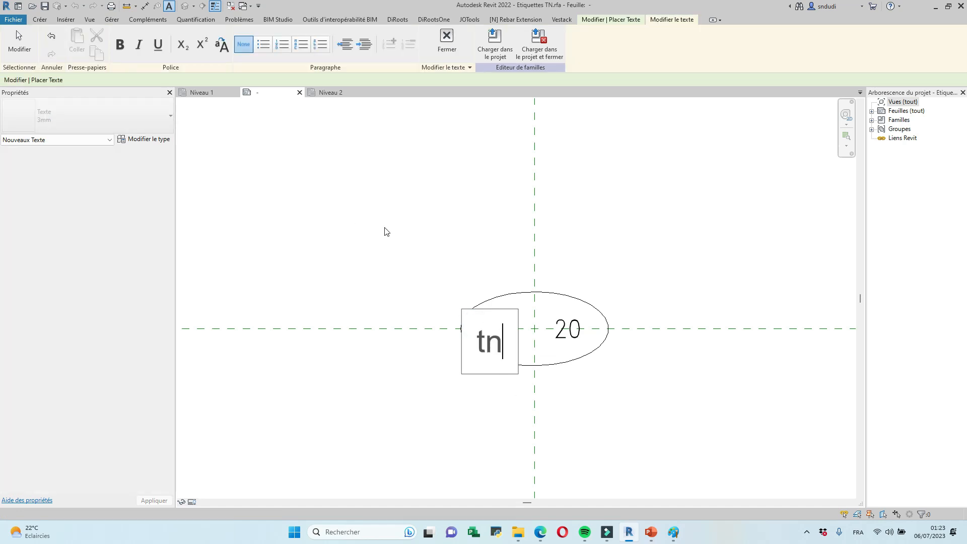
key(BackSpace)
key(BackSpace)
text(TN)
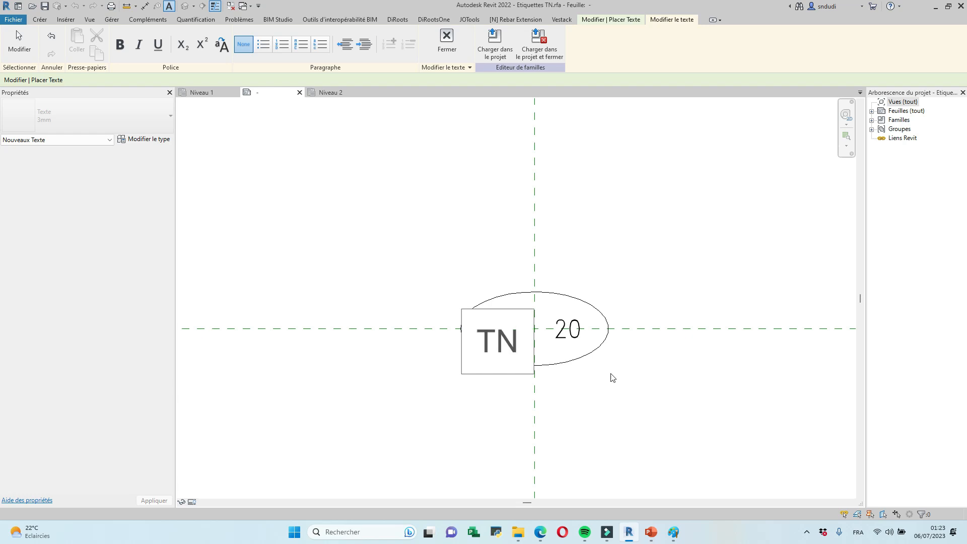
click(629, 231)
key(Escape)
key(Escape)
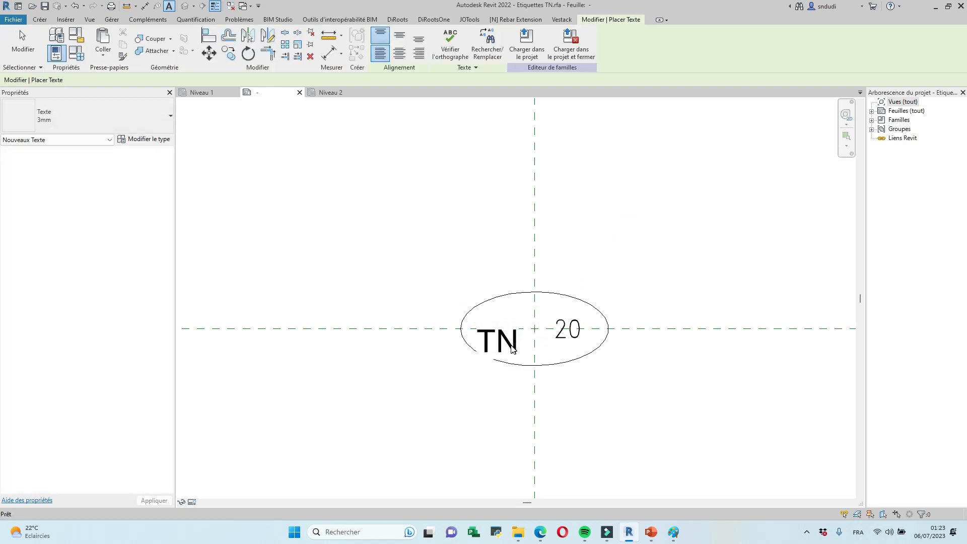
click(499, 339)
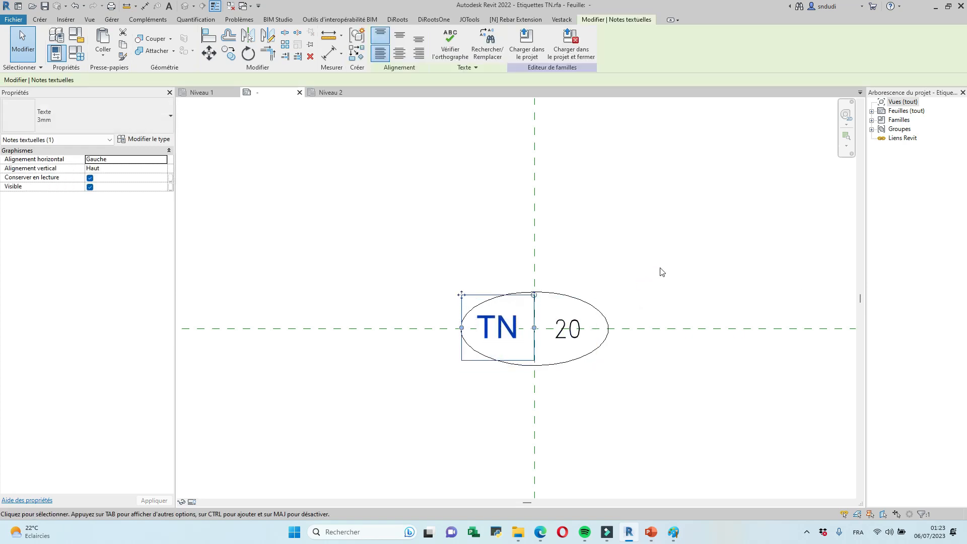
click(660, 268)
Step: Duplicate the TN text's type as 2.5, with a Transparent background and a text size of 2.5 mm
click(500, 328)
click(150, 140)
click(562, 89)
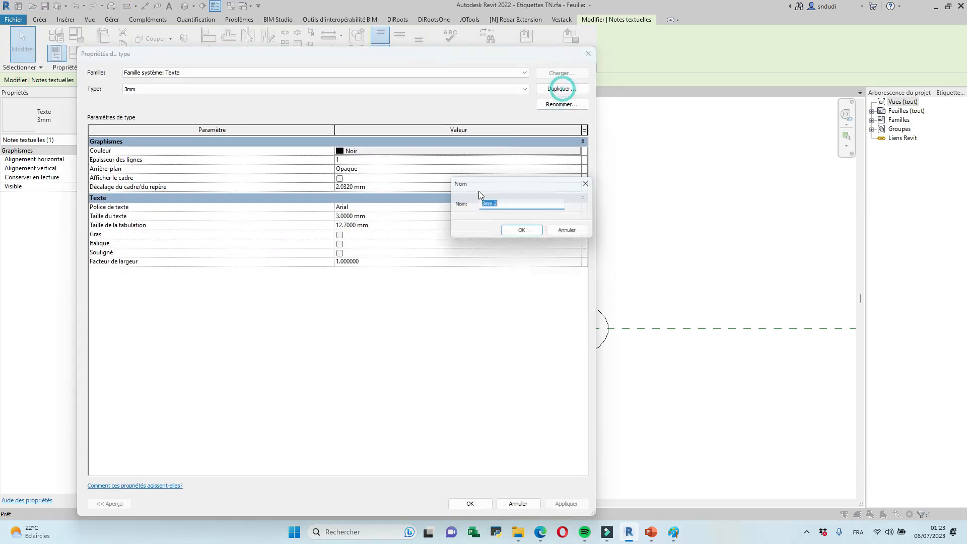
click(519, 232)
click(524, 168)
click(577, 169)
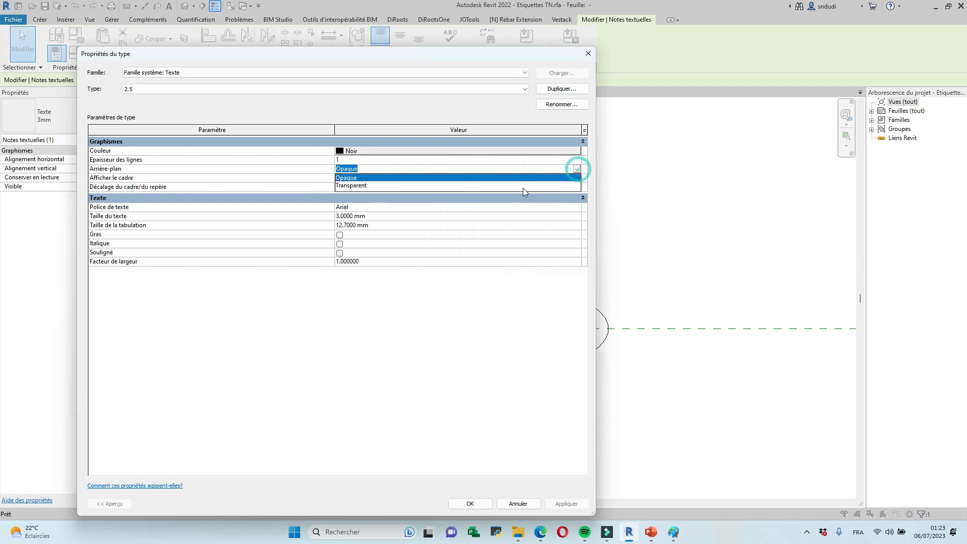
click(377, 185)
click(380, 215)
text(2.5)
Step: Set the new text type's font to RomanD and its width factor to 0.8, and apply it to the TN text
click(390, 207)
text(Roma)
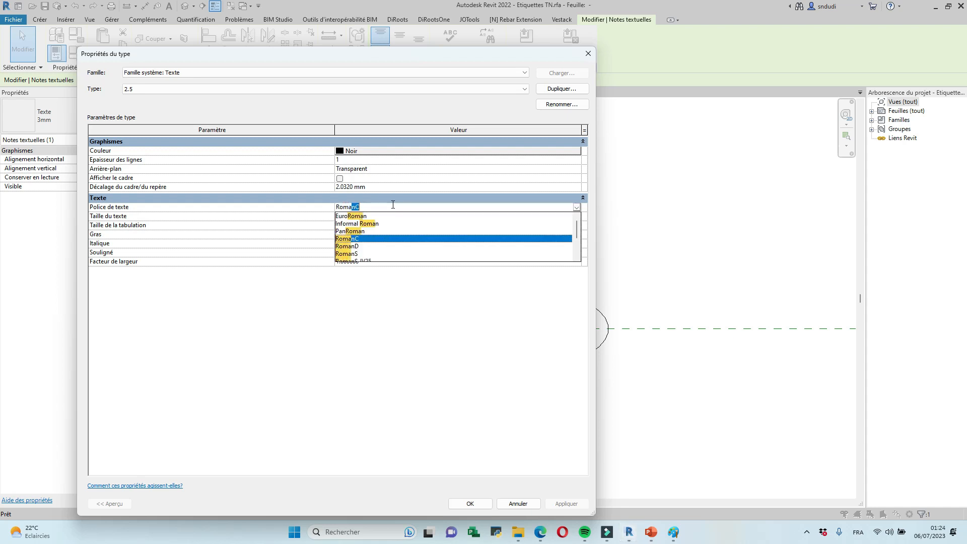
text(BD)
click(378, 208)
key(BackSpace)
key(BackSpace)
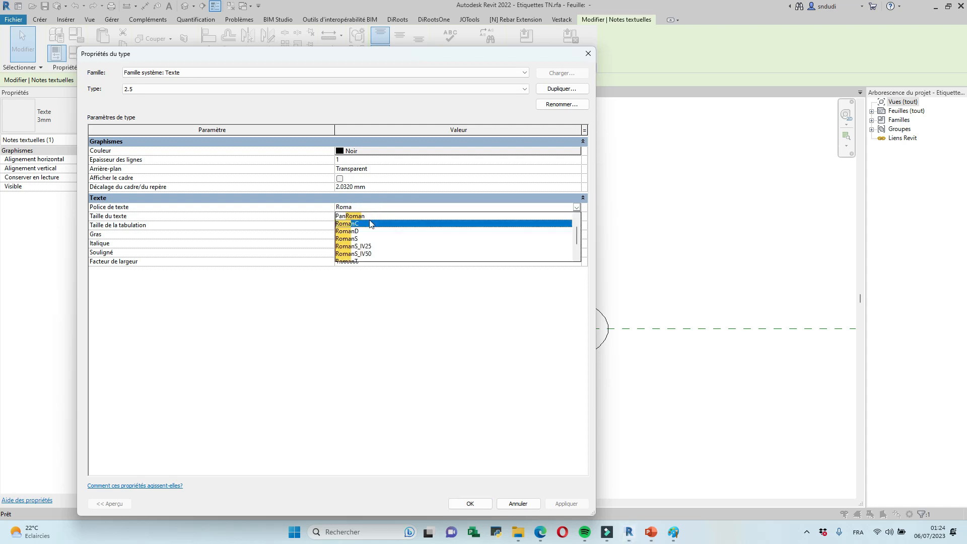
click(363, 231)
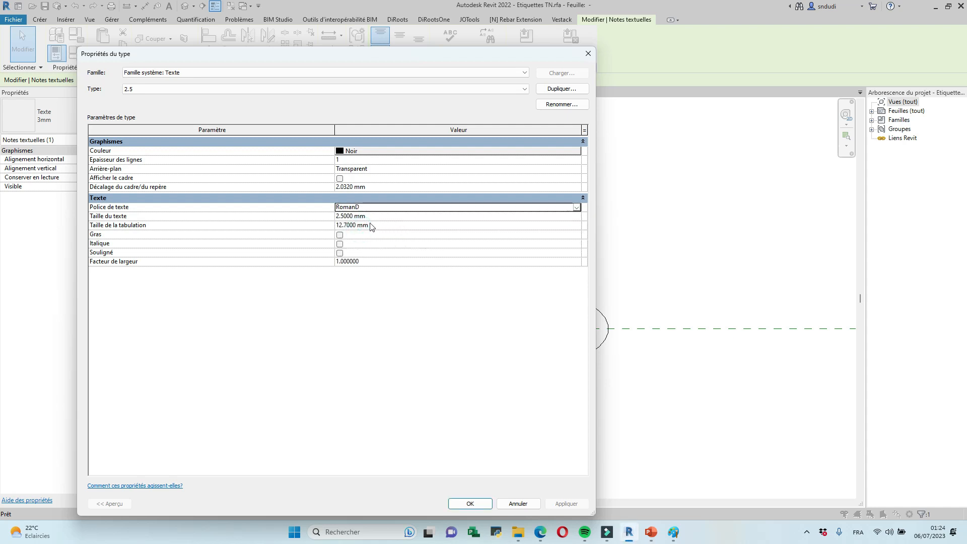
click(377, 263)
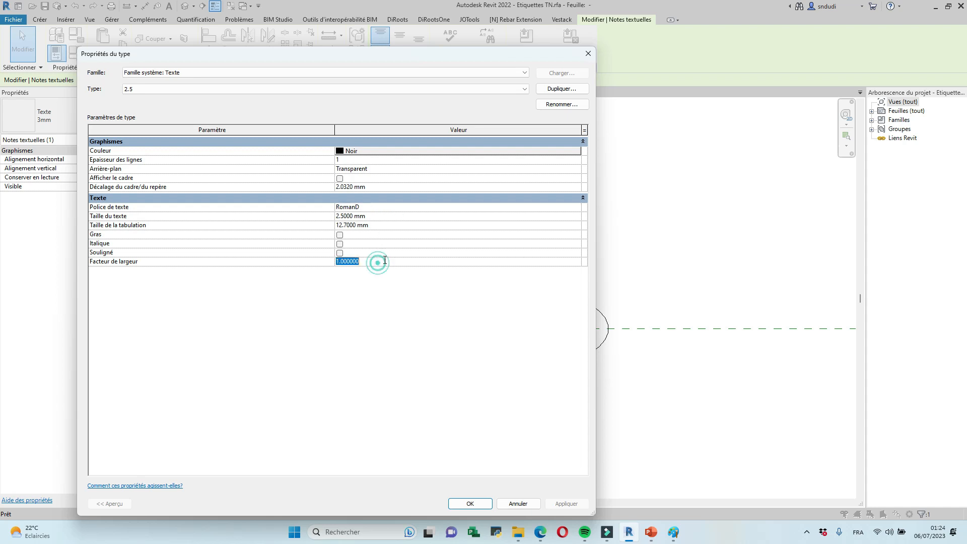
text(0.8)
click(470, 503)
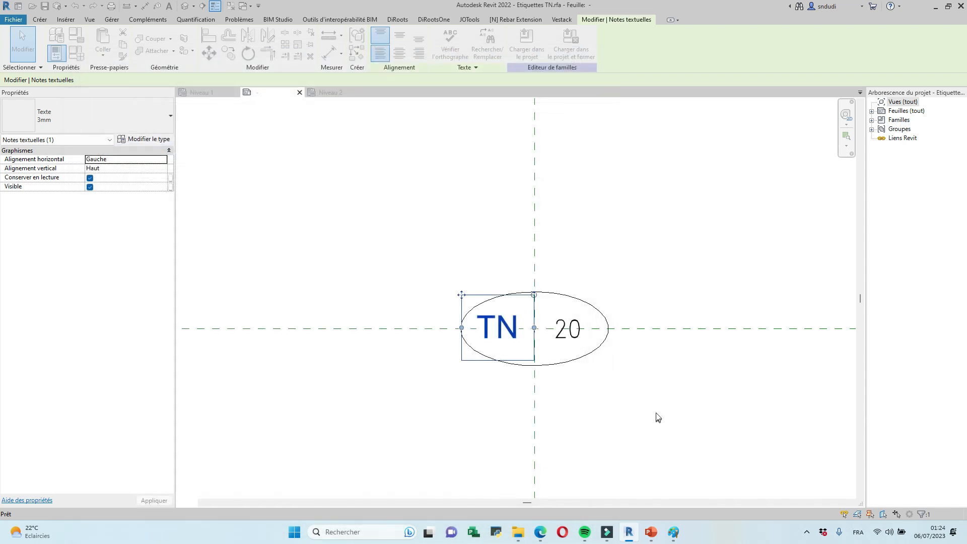
Step: Nudge the TN text slightly right and the thickness label slightly left to balance them inside the ellipse
click(628, 394)
scroll(509, 330, up, 1)
click(501, 327)
key(Right)
key(Right)
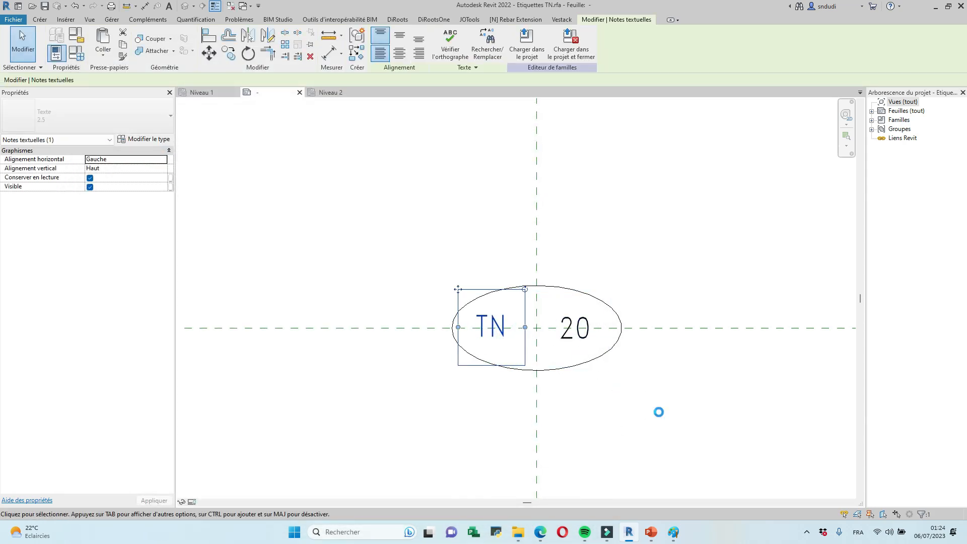
click(608, 453)
click(588, 338)
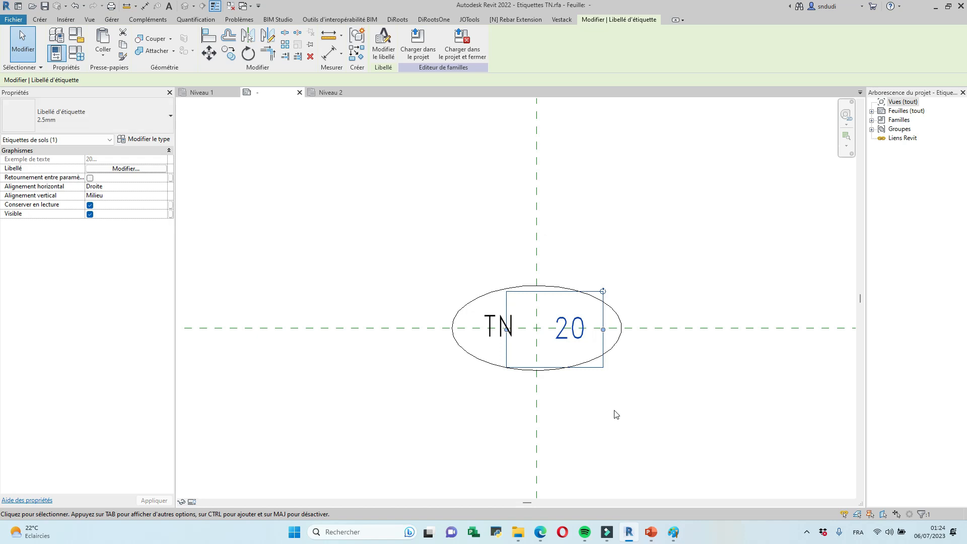
click(692, 401)
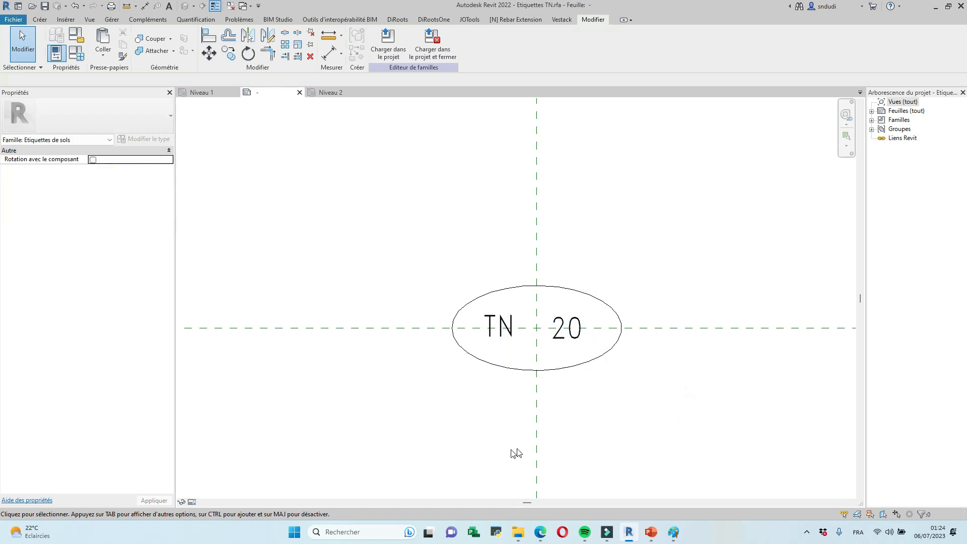
Step: Check how the graphic charter PDF in the browser draws the TN level symbol, and return to Revit
mouse_move(593, 531)
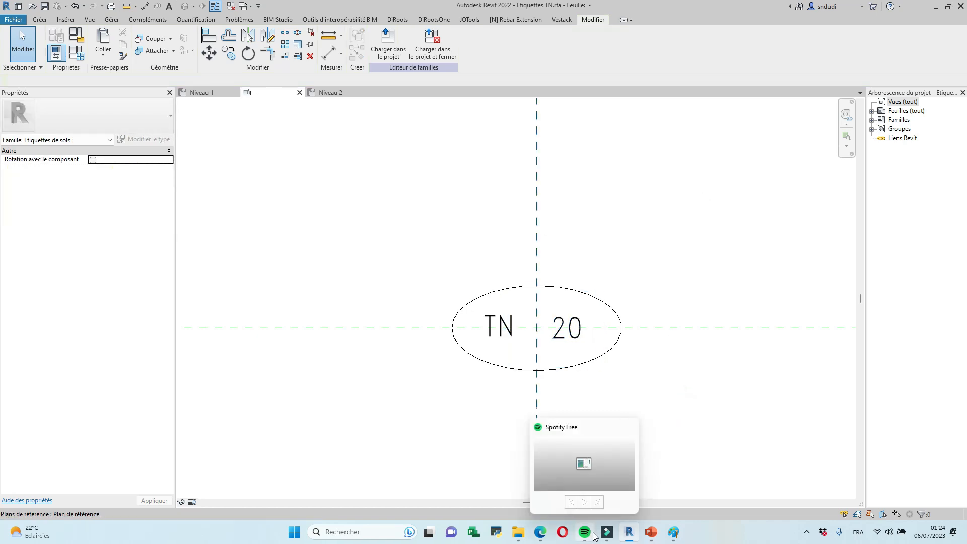
click(547, 532)
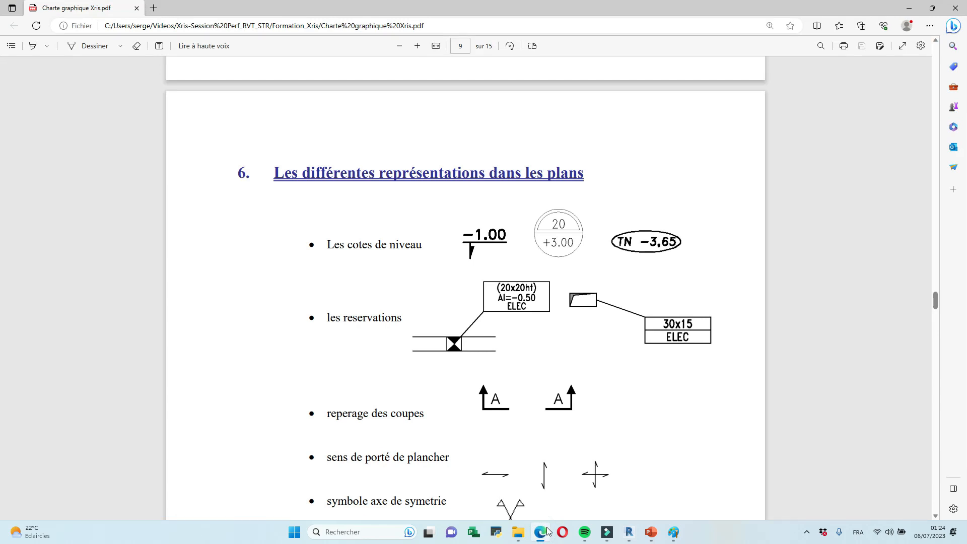
click(548, 531)
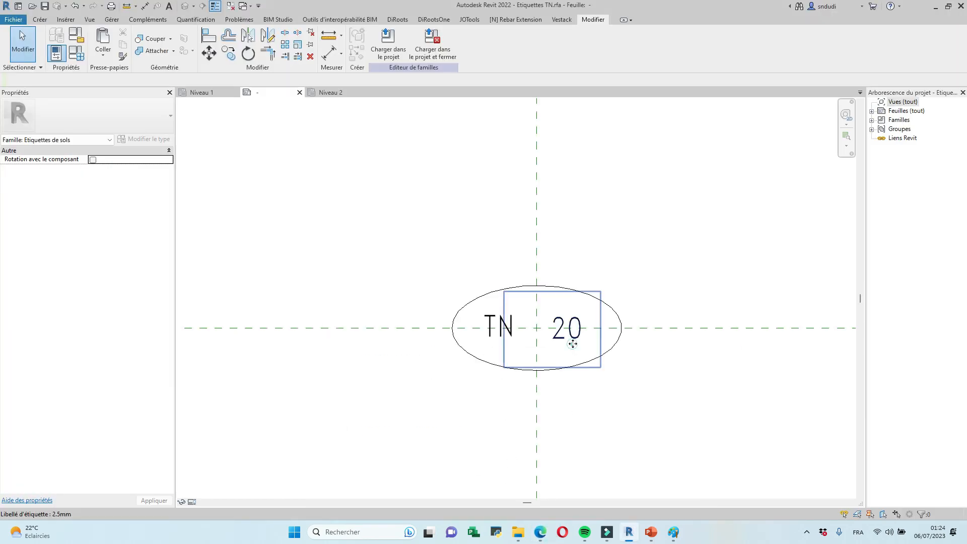
Step: Remove the Epaisseur par défaut parameter from the label in the ellipse's right half
click(573, 344)
click(384, 45)
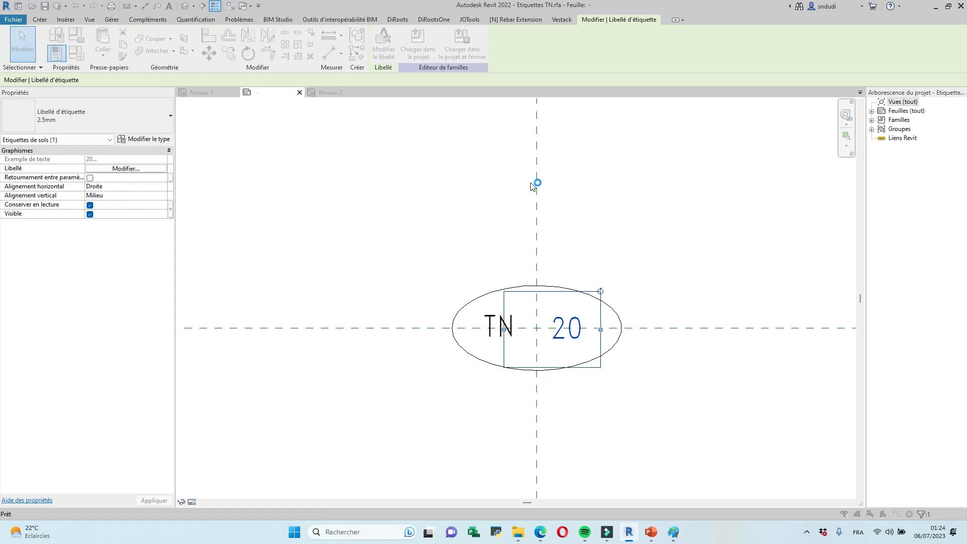
click(542, 161)
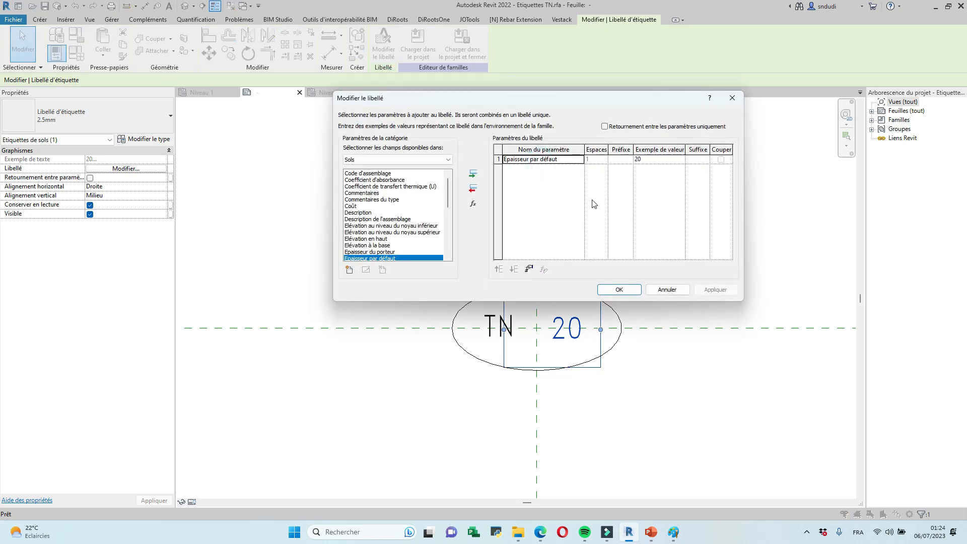
click(473, 190)
Step: Add the Elévation en haut parameter to the label with a sample value of 3
click(449, 196)
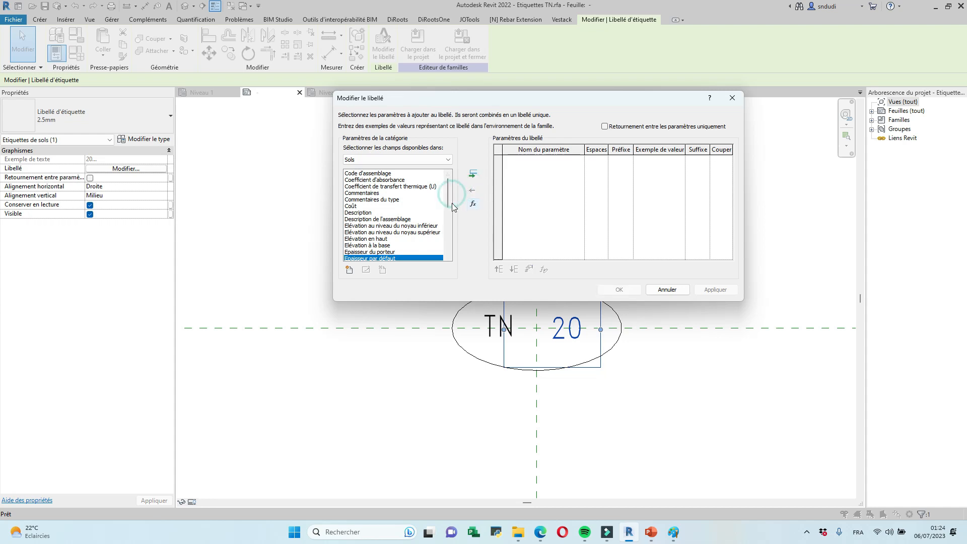
drag(450, 193, 447, 204)
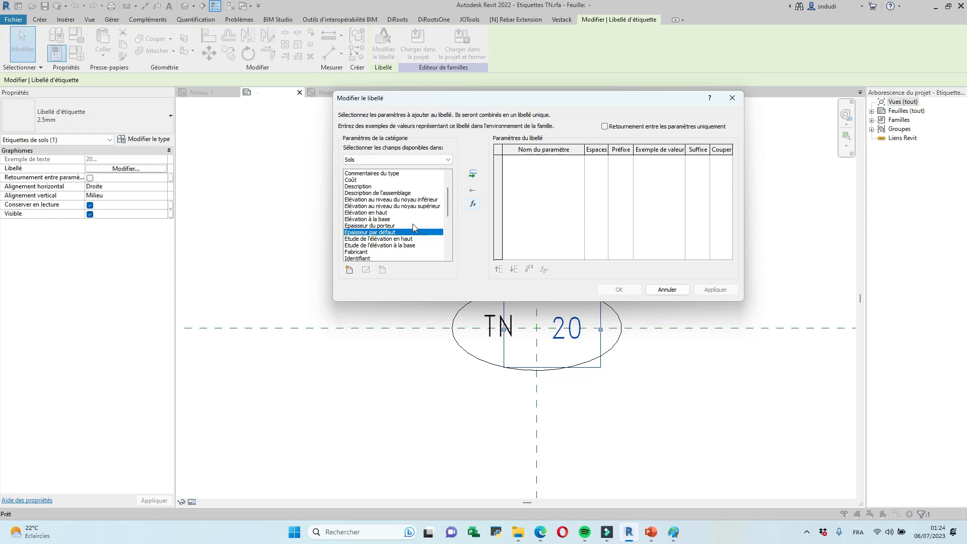
click(385, 213)
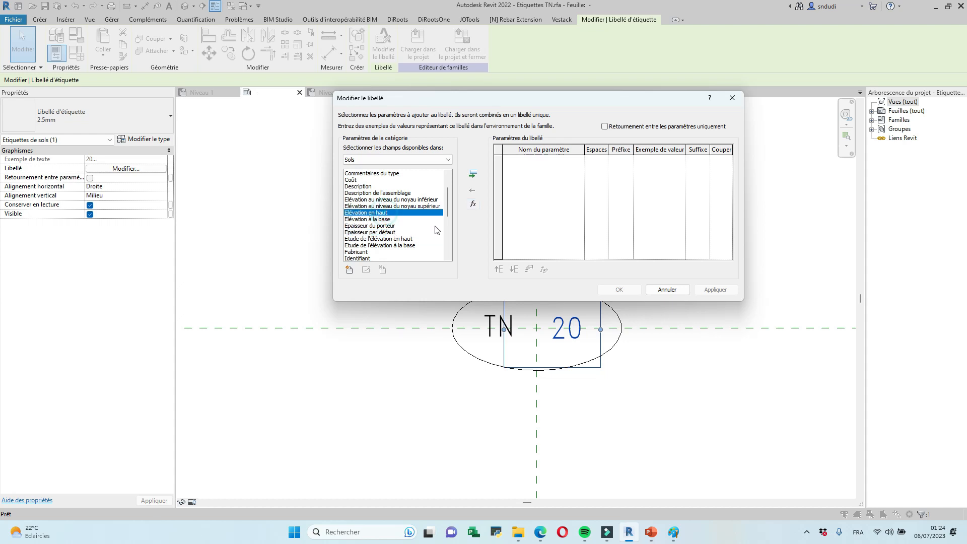
click(385, 220)
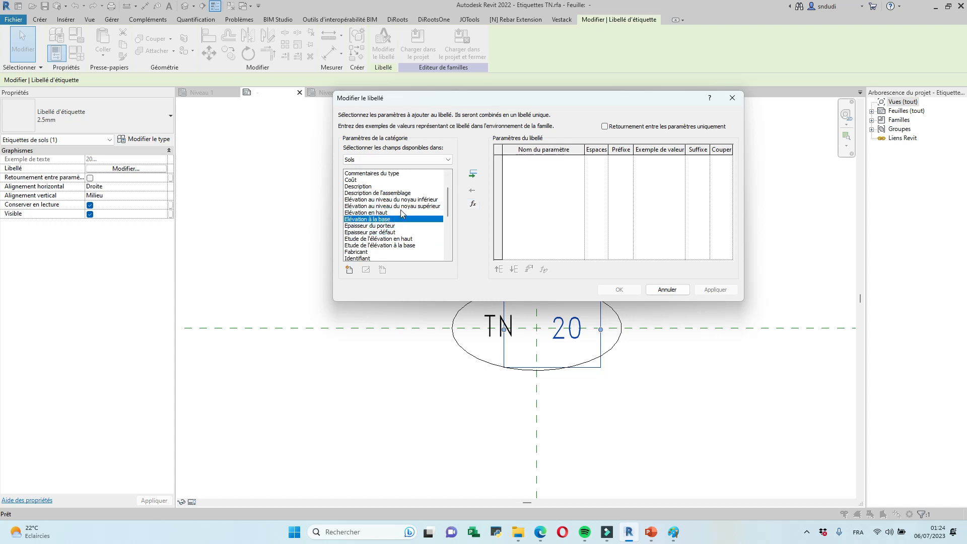
click(384, 213)
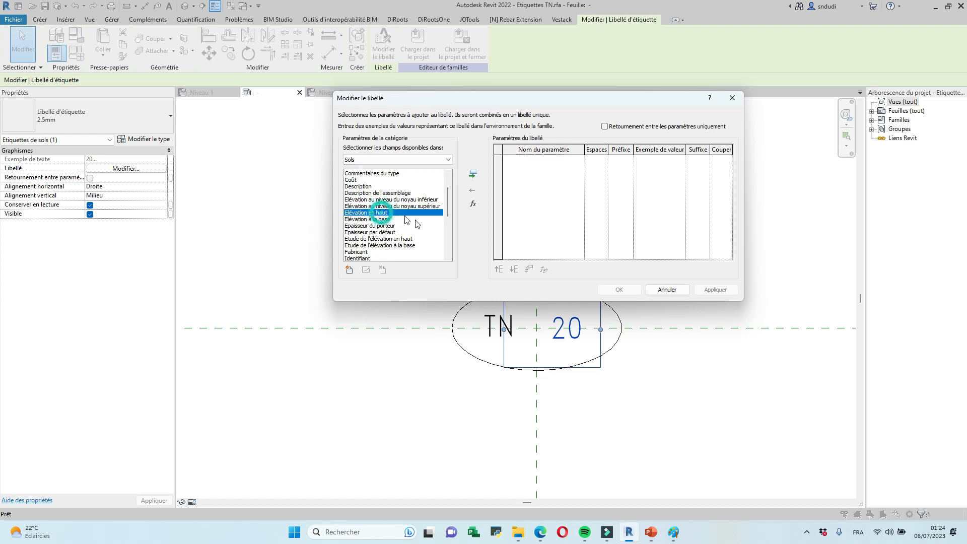
click(474, 175)
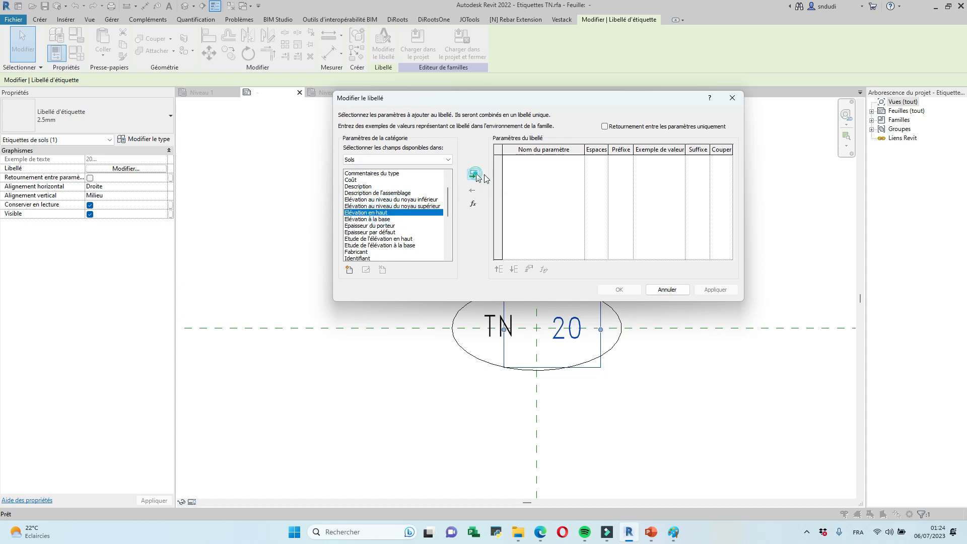
click(645, 160)
click(675, 160)
text(3)
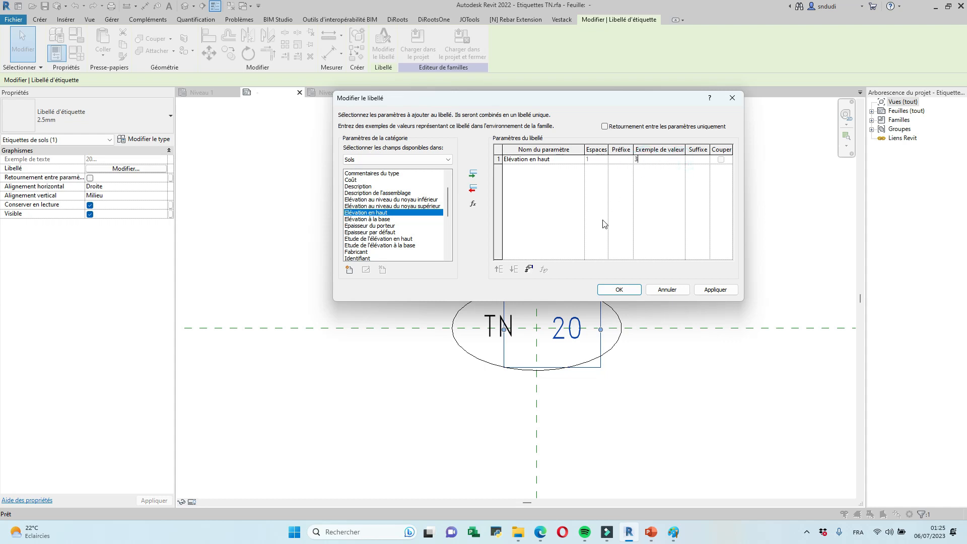
Step: Override the project units for Elévation en haut with metres, 2 decimals and a + sign for positive values
click(529, 270)
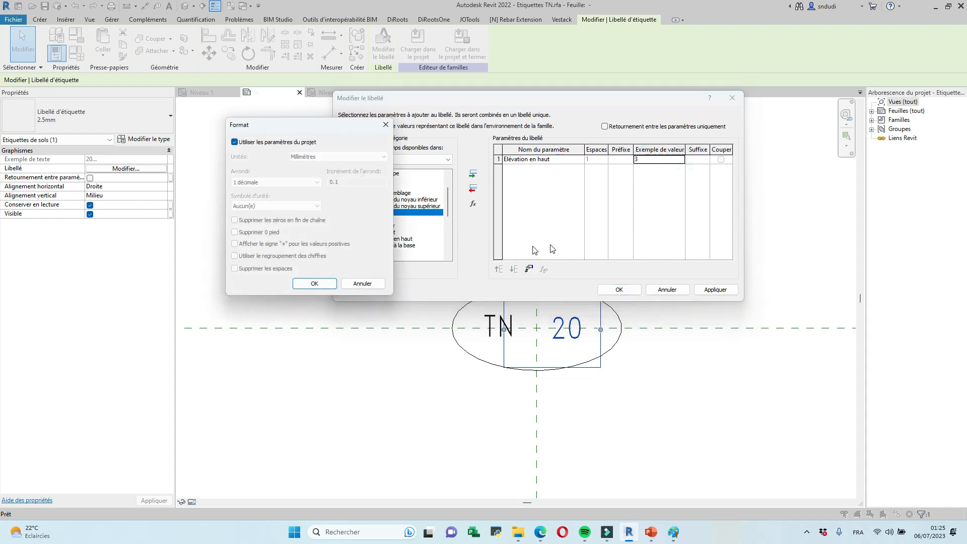
drag(339, 126, 448, 118)
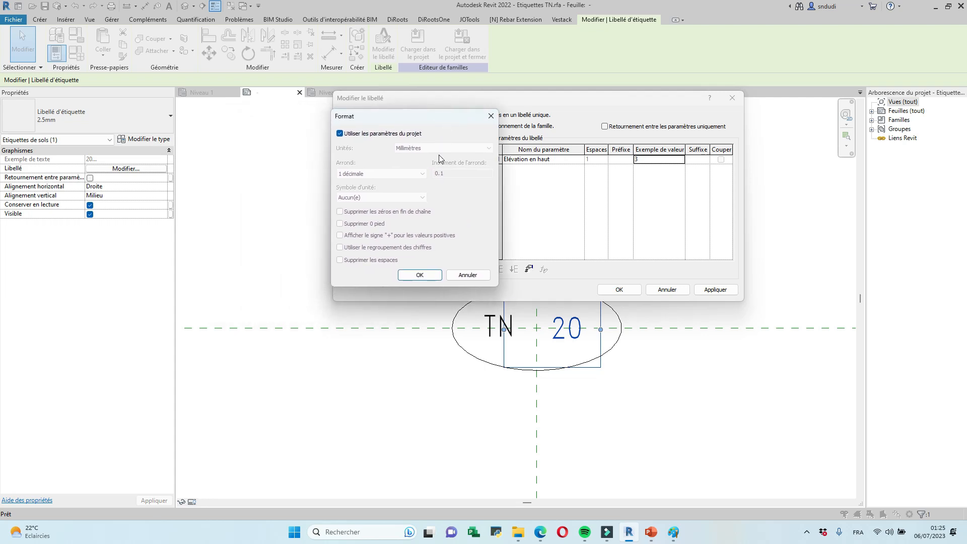
click(347, 133)
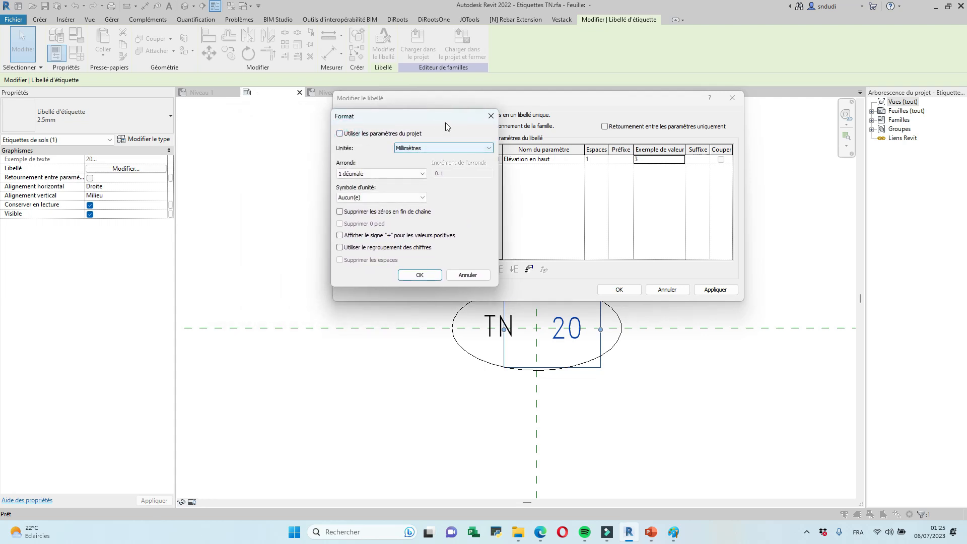
drag(440, 112, 433, 110)
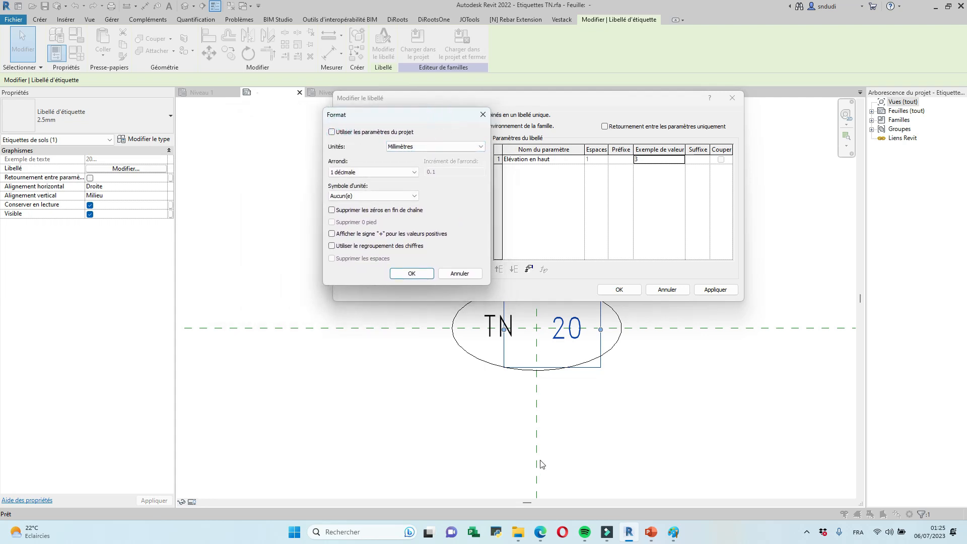
click(539, 534)
click(539, 534)
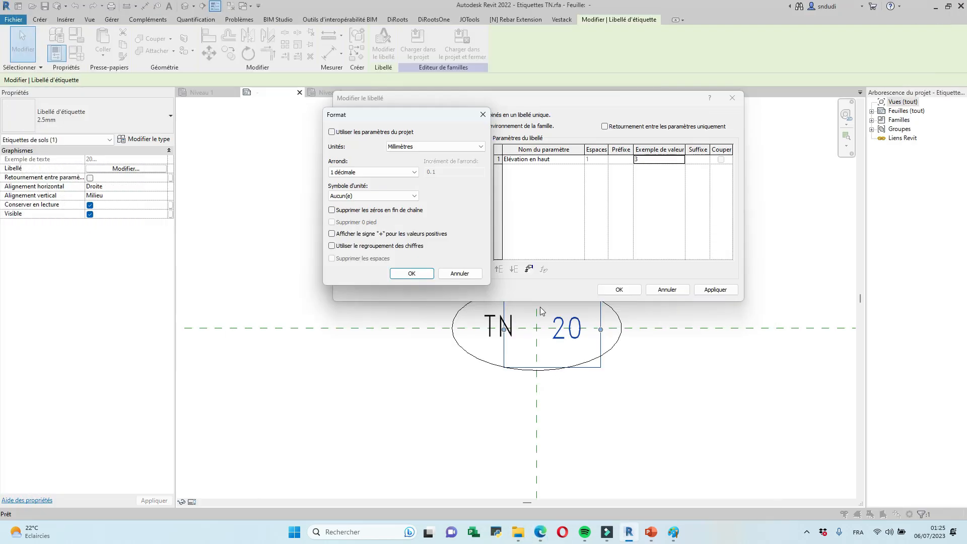
click(436, 147)
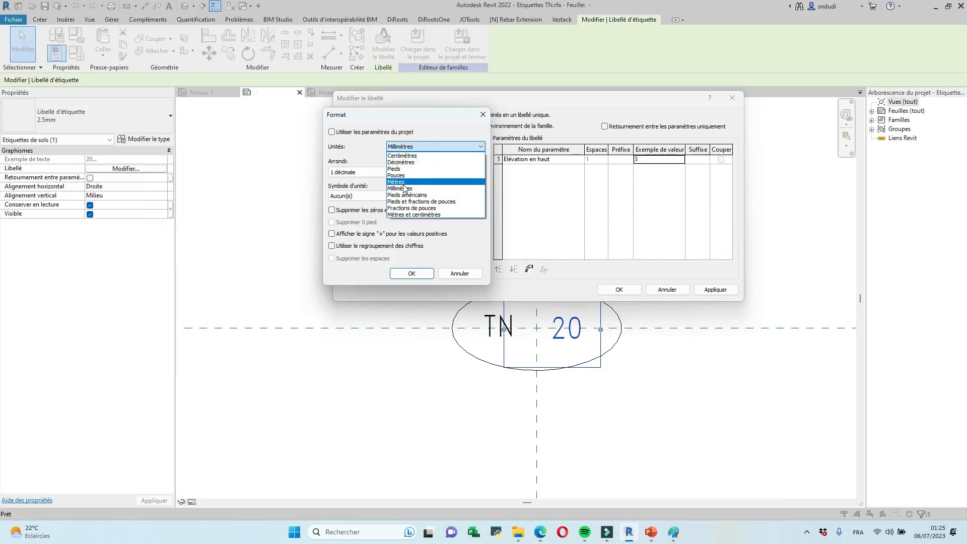
click(398, 189)
click(398, 172)
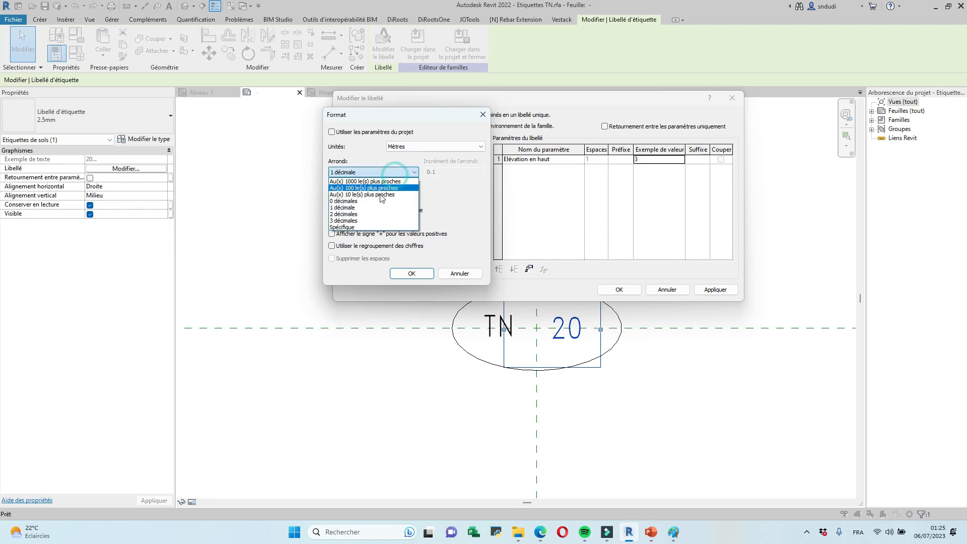
click(362, 214)
click(332, 234)
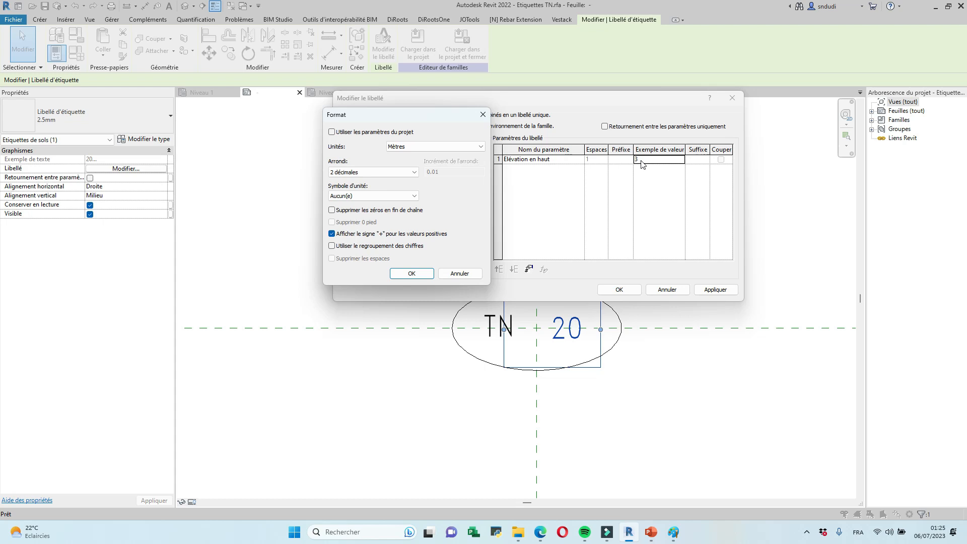
click(412, 273)
Step: Set the elevation parameter's sample value to +3.65 and apply the label changes
double_click(636, 159)
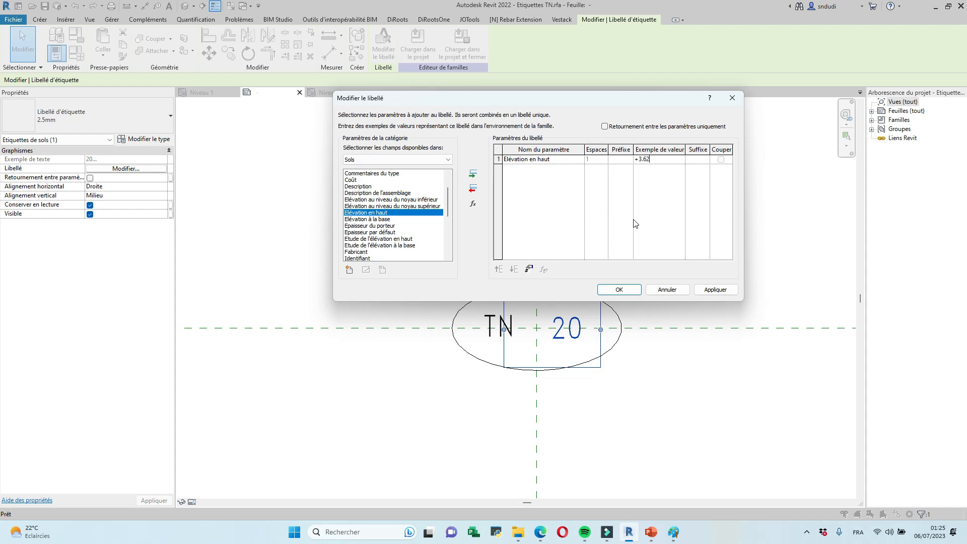
click(702, 288)
click(619, 291)
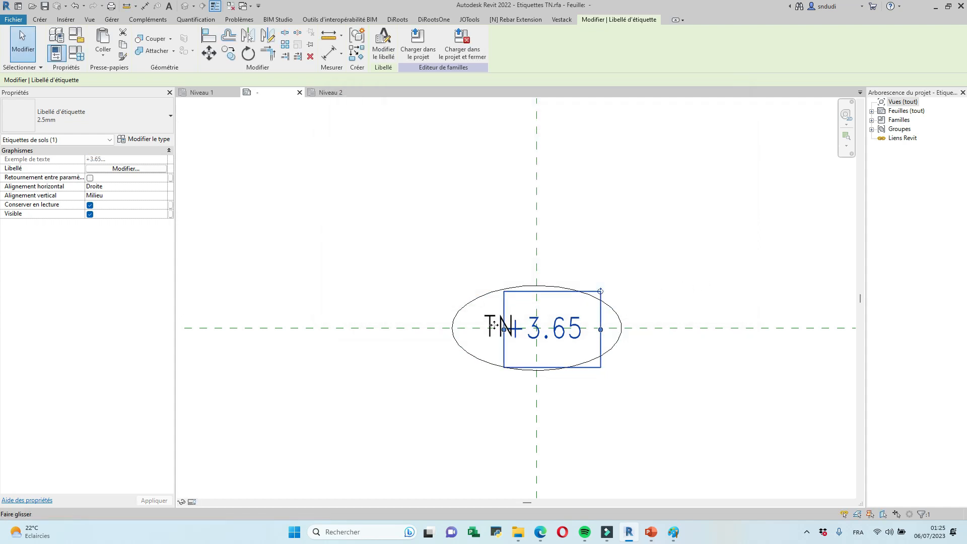
Step: Nudge the elevation label right until it clears the TN text inside the ellipse
key(Right)
key(Right)
key(Right)
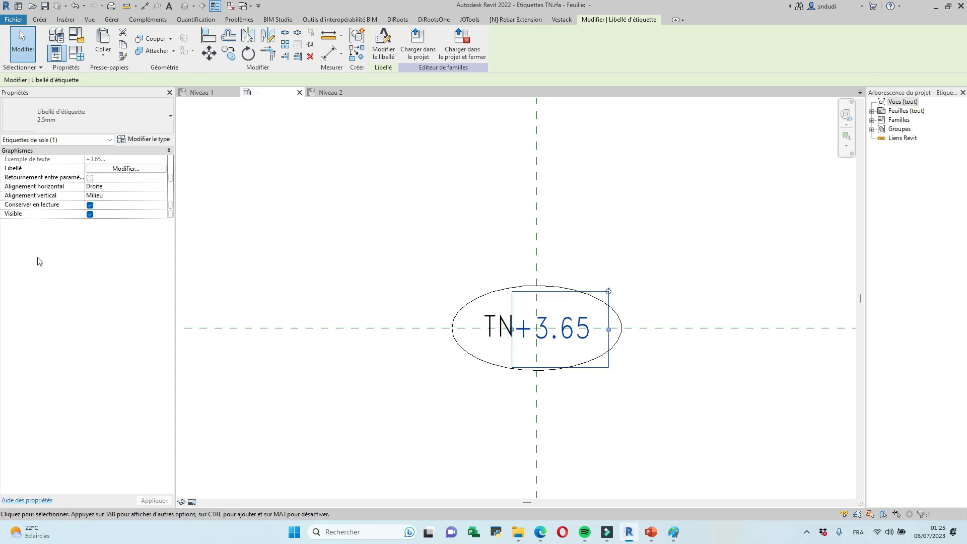
key(Right)
key(Right)
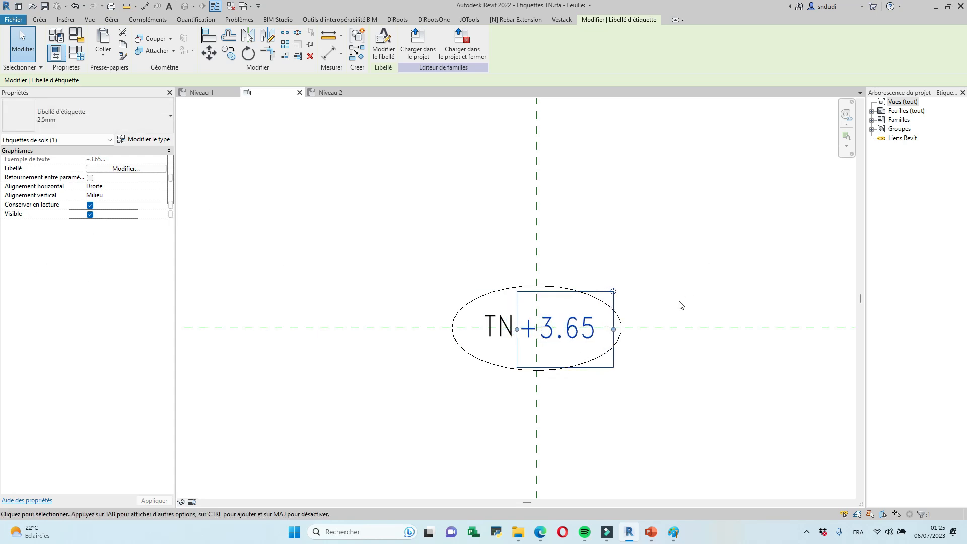
click(661, 270)
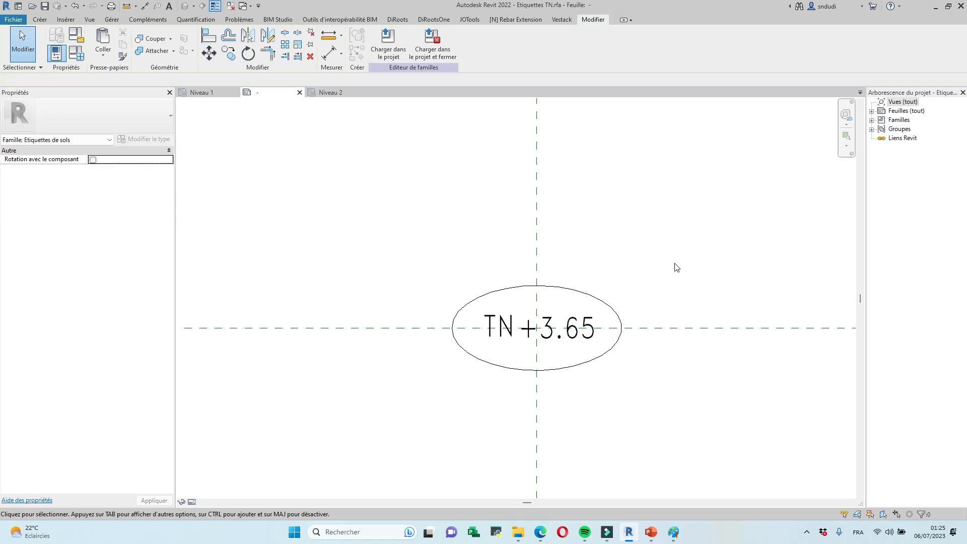
Step: Save the TN tag family and load it into the structural template project
key(ctrl+s)
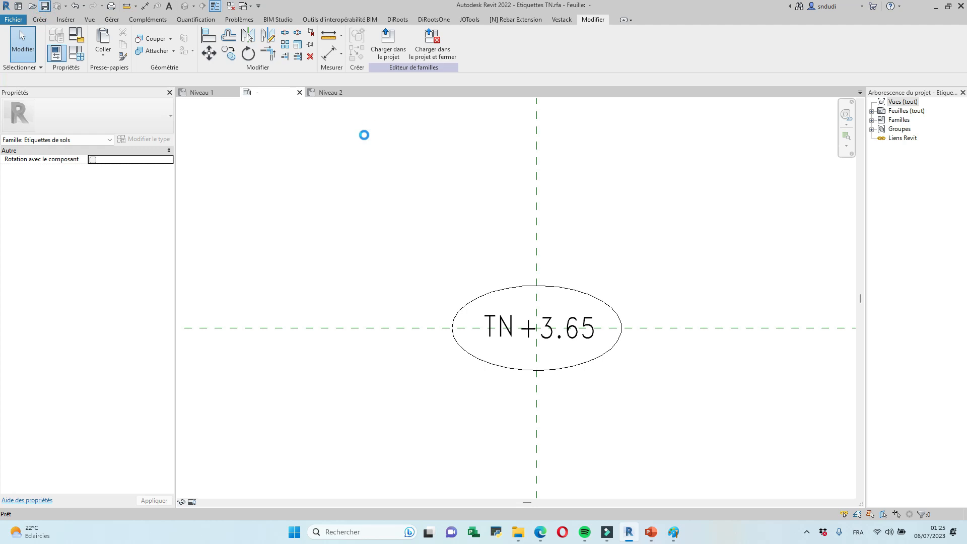
click(388, 53)
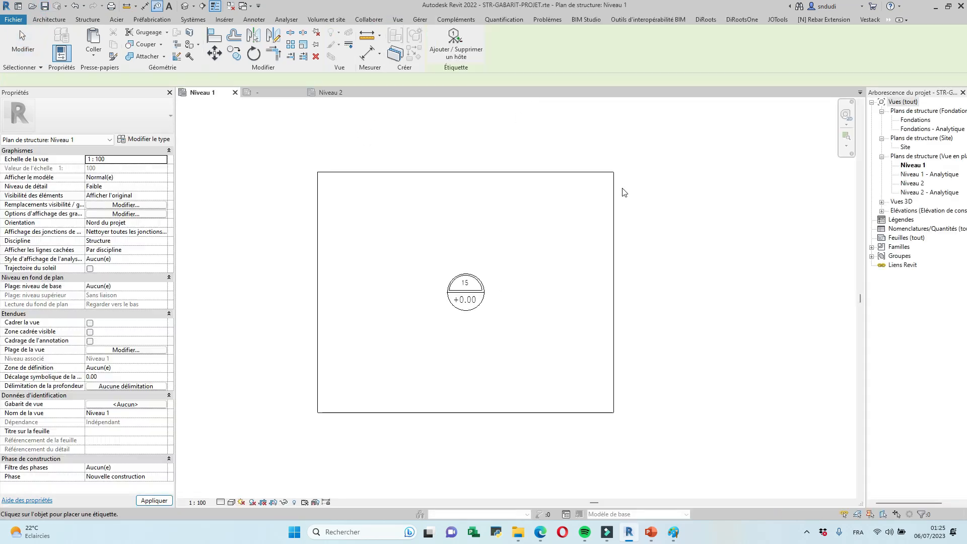
Step: Return to the TN tag family and examine the available family categories with the Architecture filter included, keeping the current category
click(330, 94)
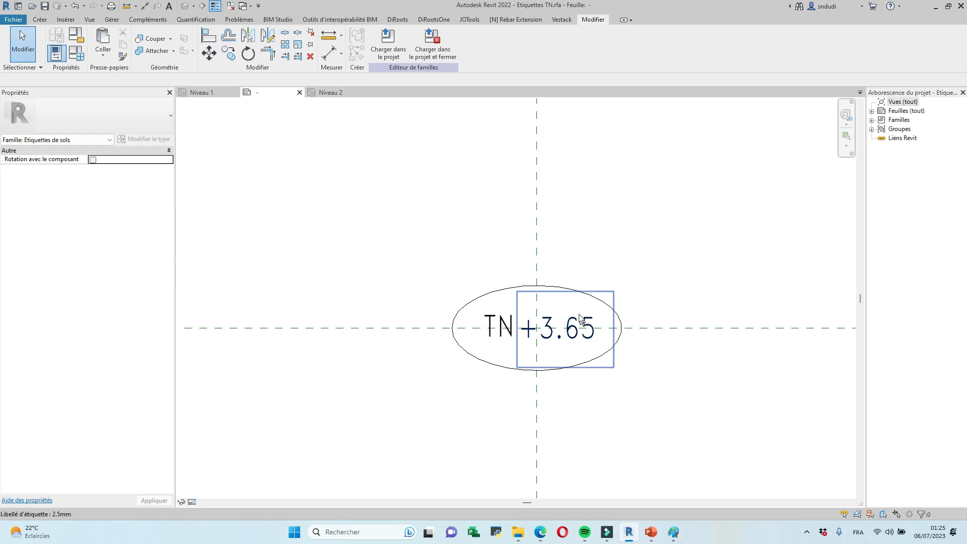
click(76, 34)
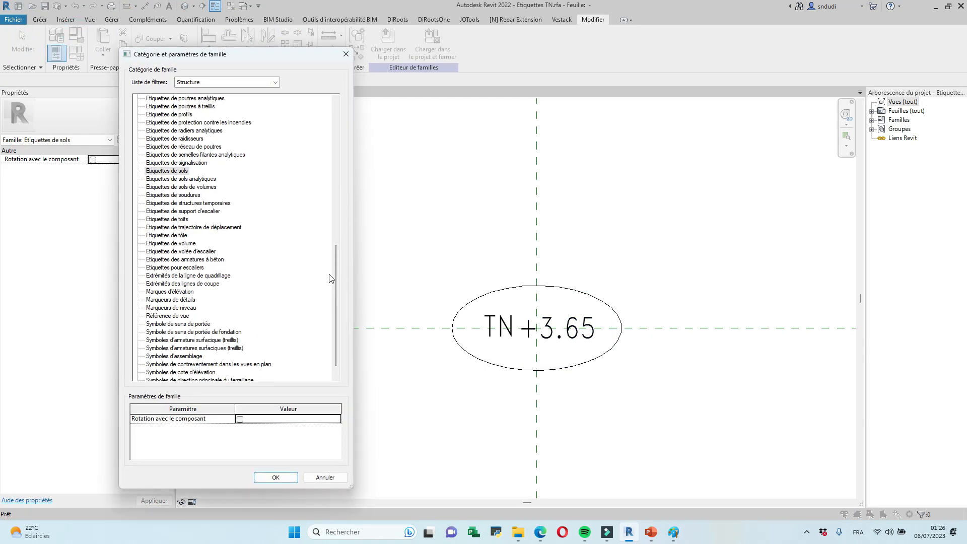
scroll(339, 288, down, 1)
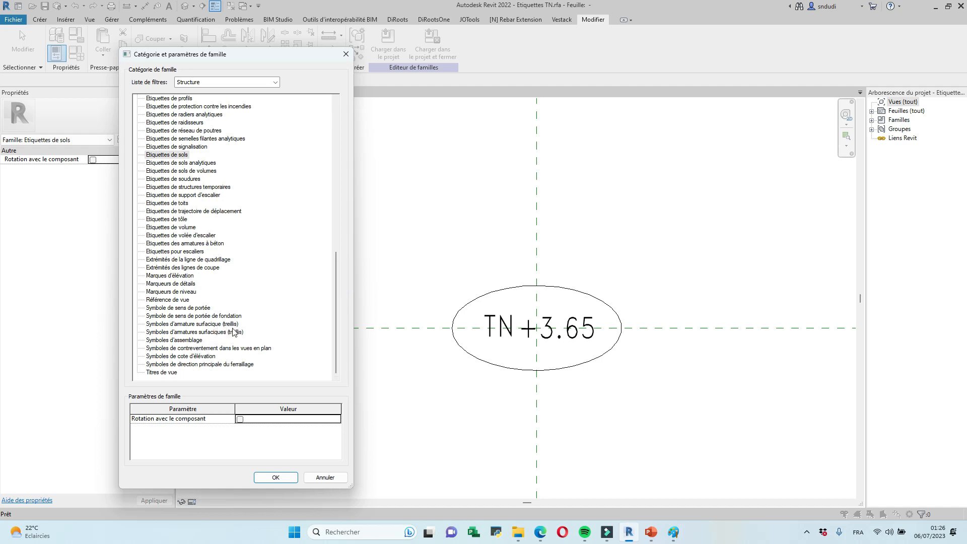
click(277, 83)
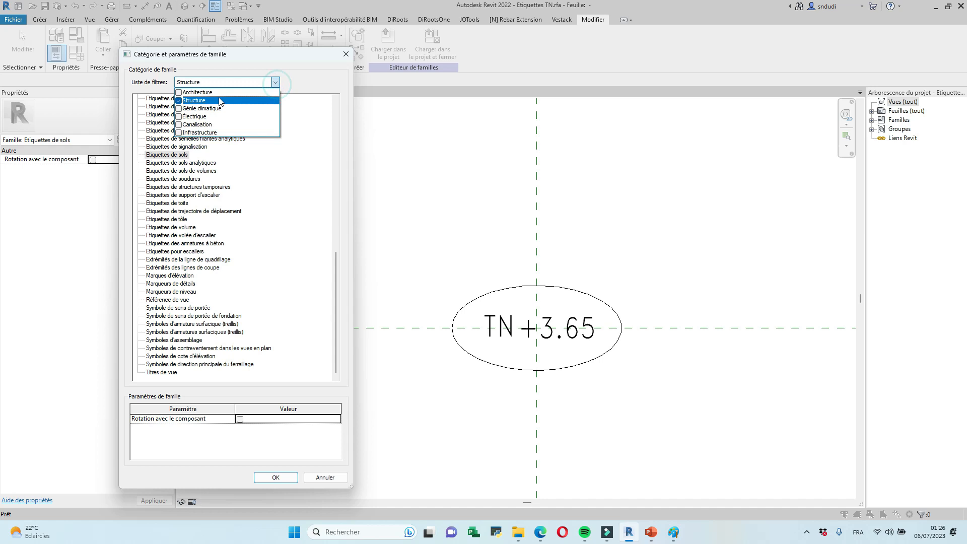
click(179, 92)
click(344, 155)
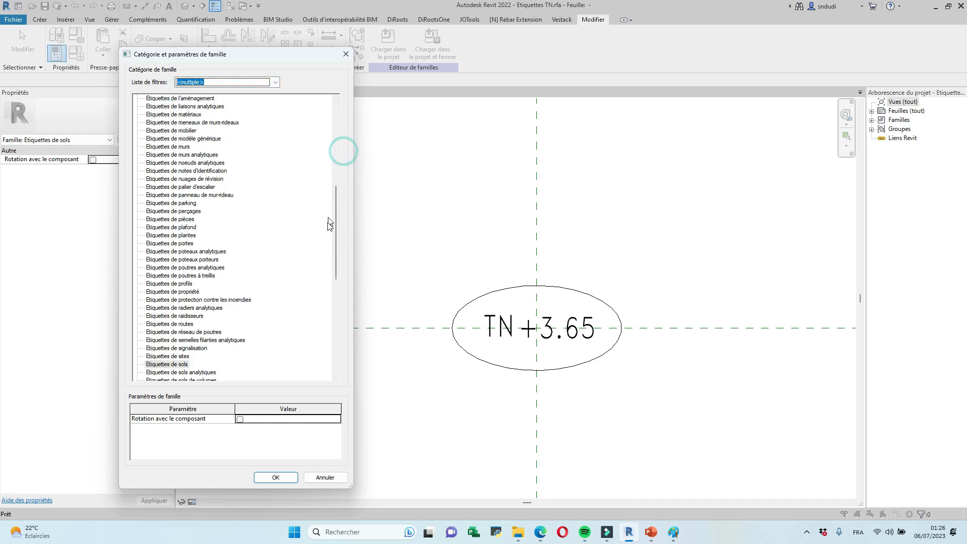
drag(336, 216, 336, 310)
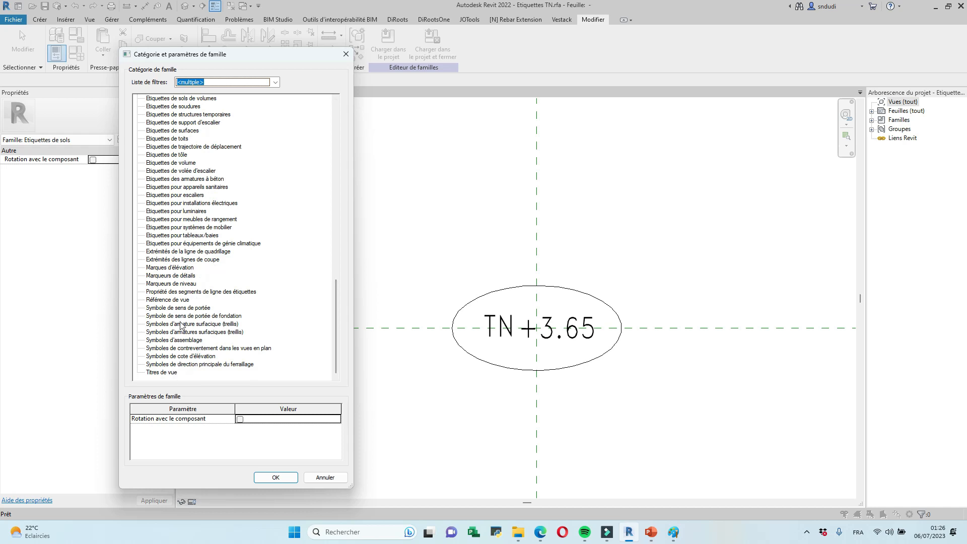
drag(334, 319, 350, 136)
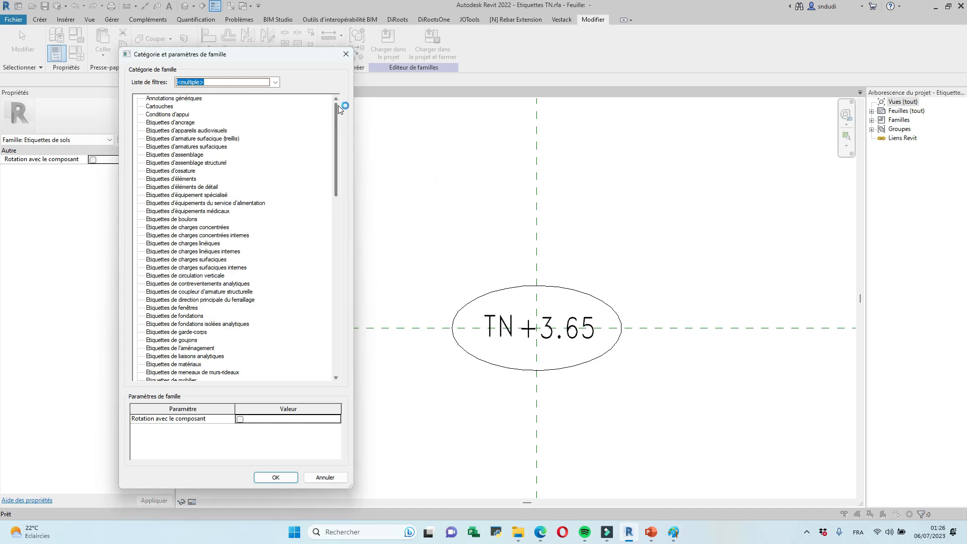
click(275, 477)
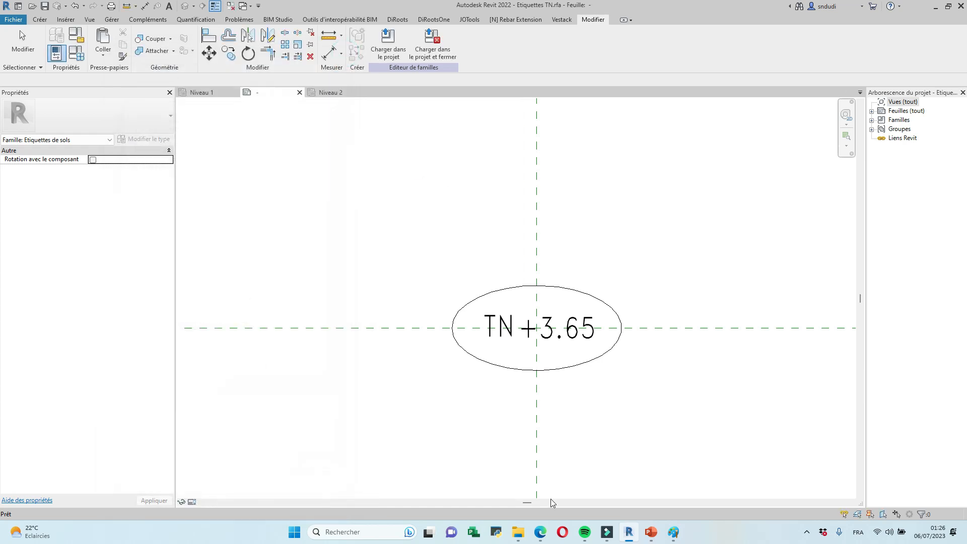
Step: Switch to the graphic chart PDF in Edge to check the required level marks, and return to Revit
mouse_move(628, 537)
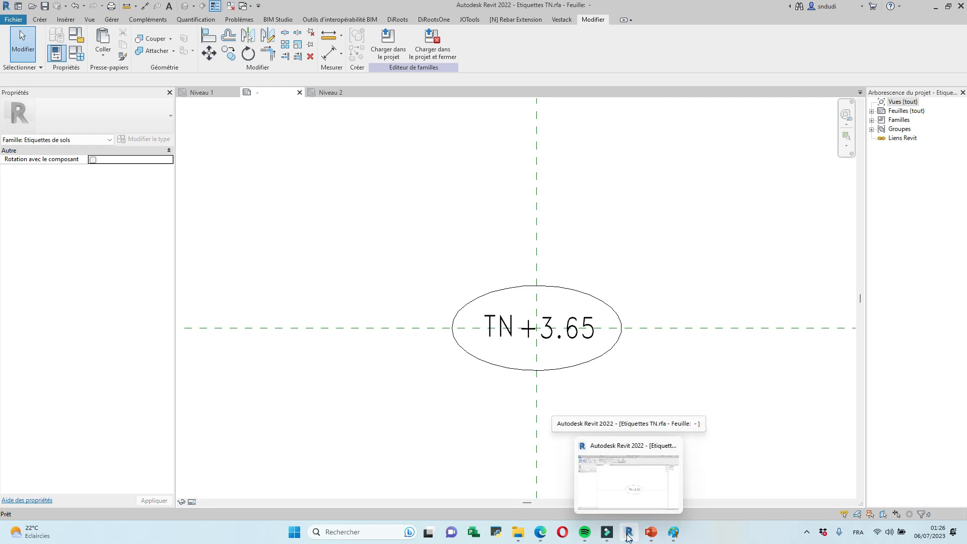
click(540, 532)
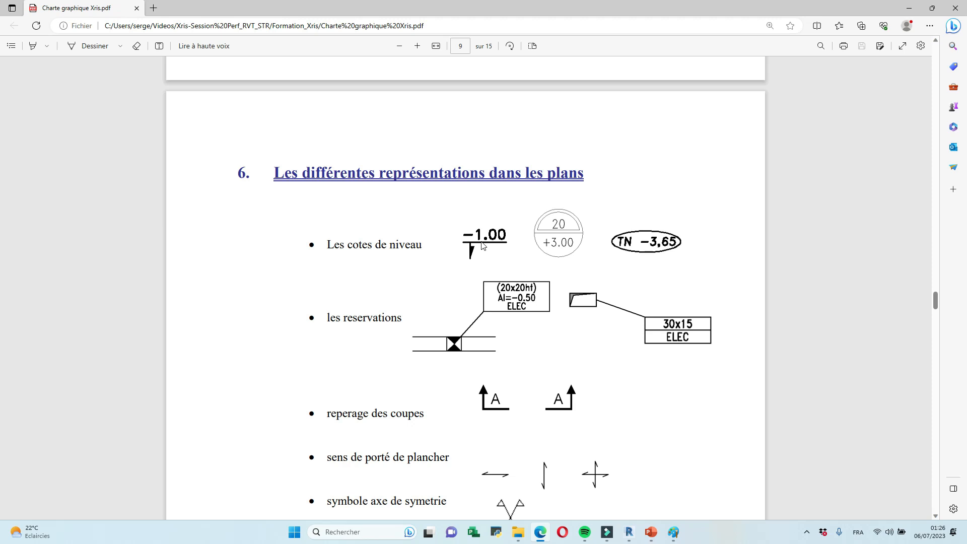
click(629, 535)
Step: Open the Est elevation view of the structural template project
click(210, 94)
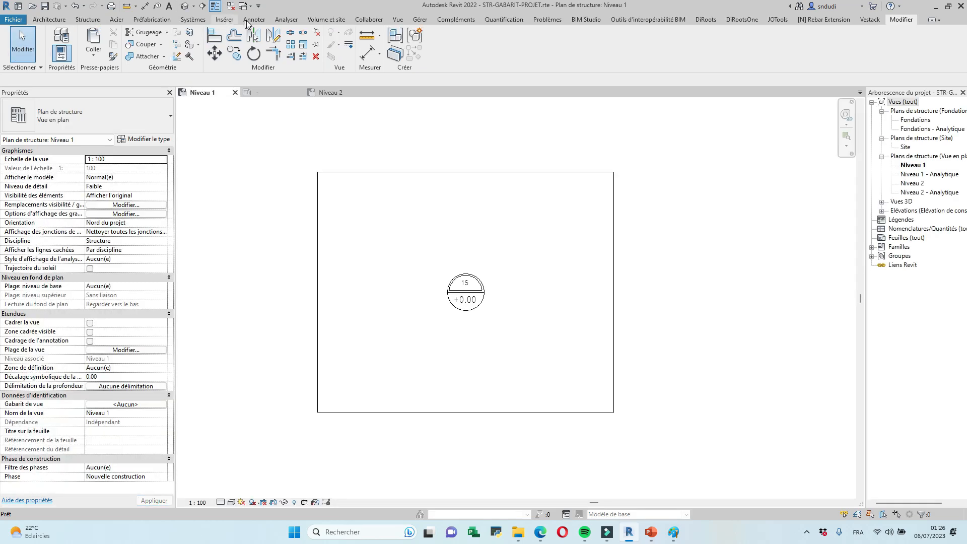
click(246, 22)
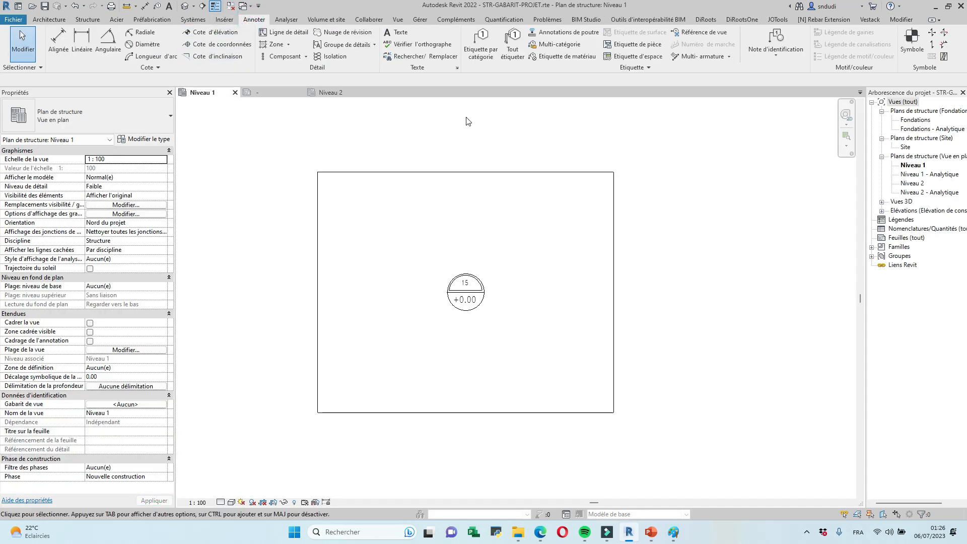
click(882, 211)
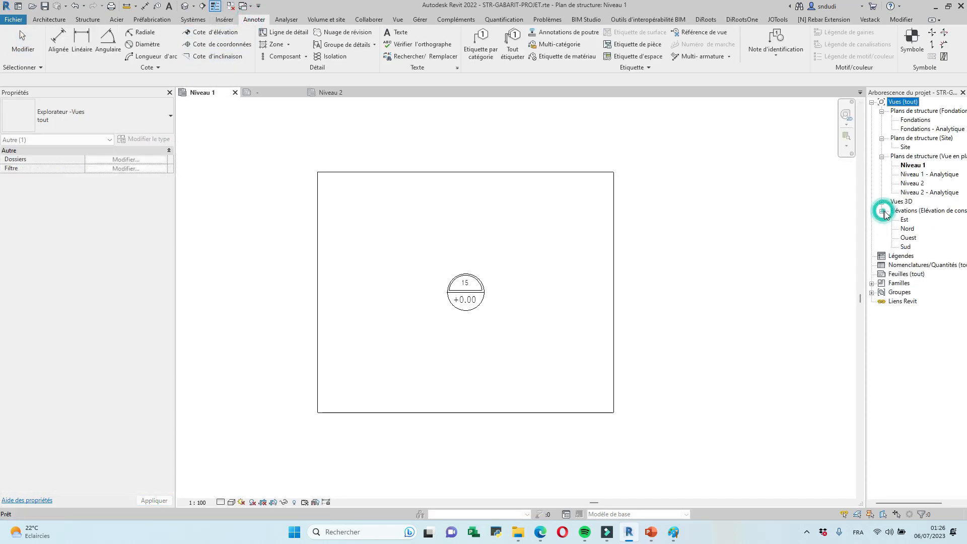
double_click(905, 219)
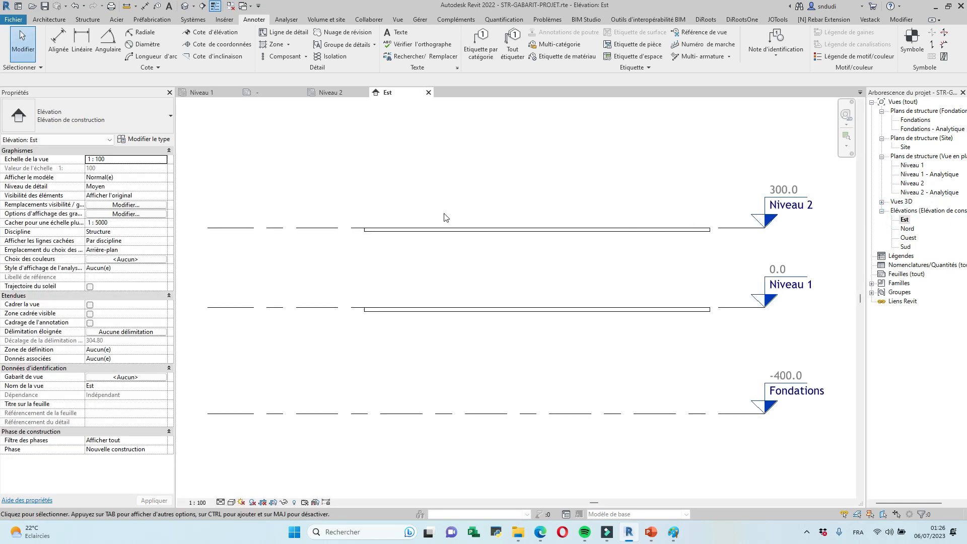
Step: Place a spot elevation with leader on the underside of the Niveau 1 floor slab, with its text above the slab
click(215, 33)
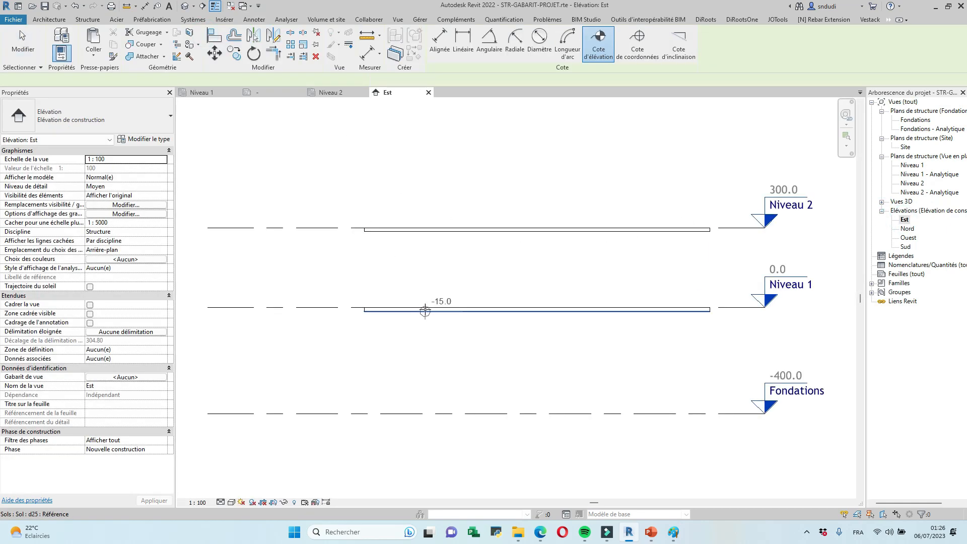
click(424, 310)
click(424, 275)
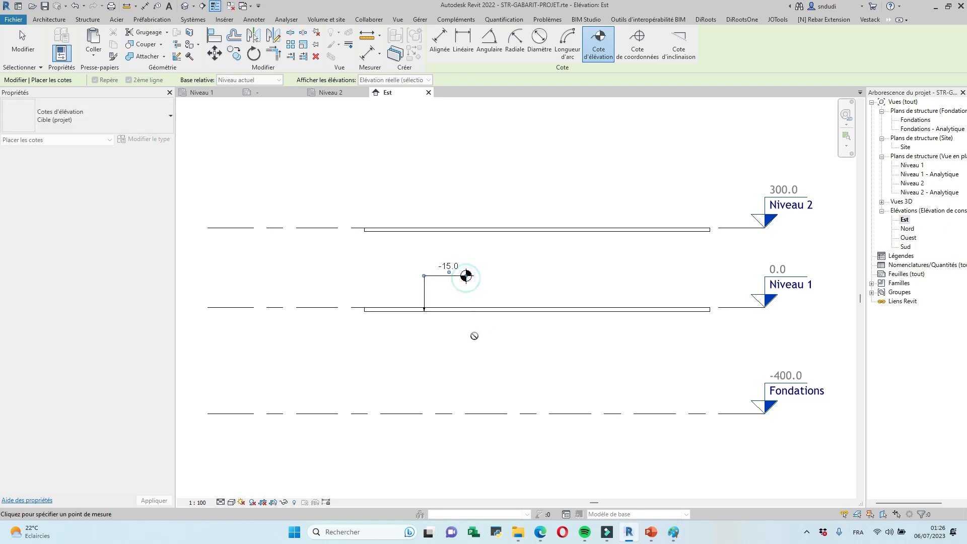
key(Escape)
key(Escape)
Step: Open the type properties of the placed spot elevation and set its text background to Transparent, reviewing the symbol and arrowhead choices
scroll(476, 277, up, 2)
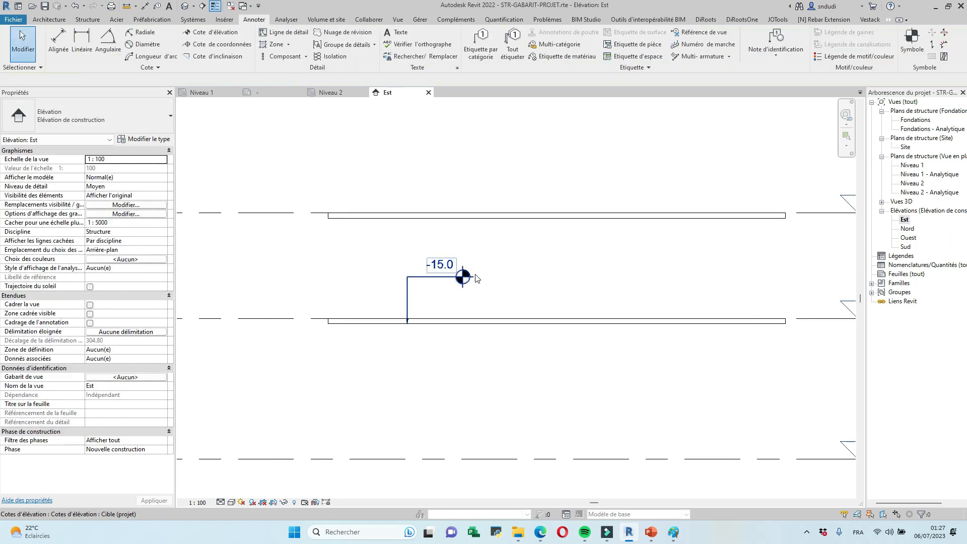
click(465, 276)
click(149, 139)
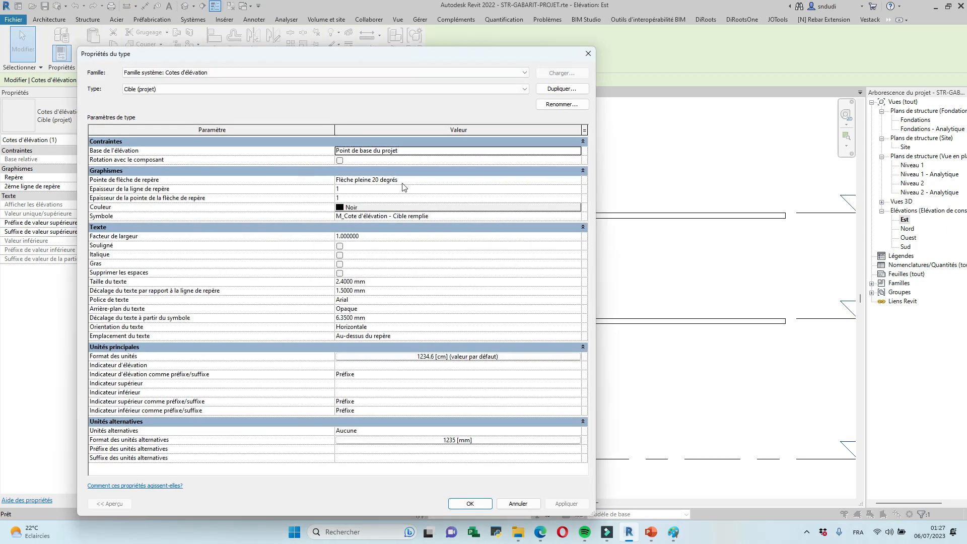
drag(495, 56, 552, 100)
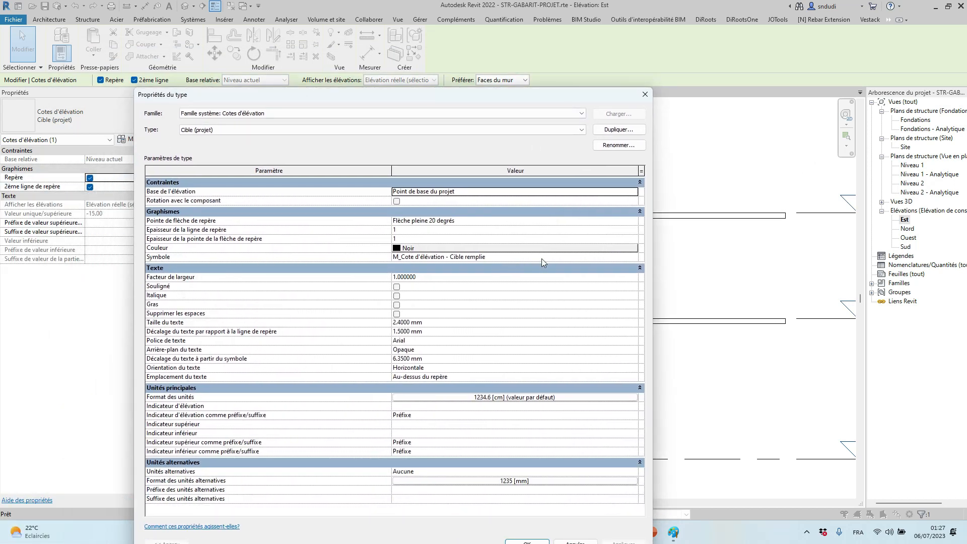
click(623, 258)
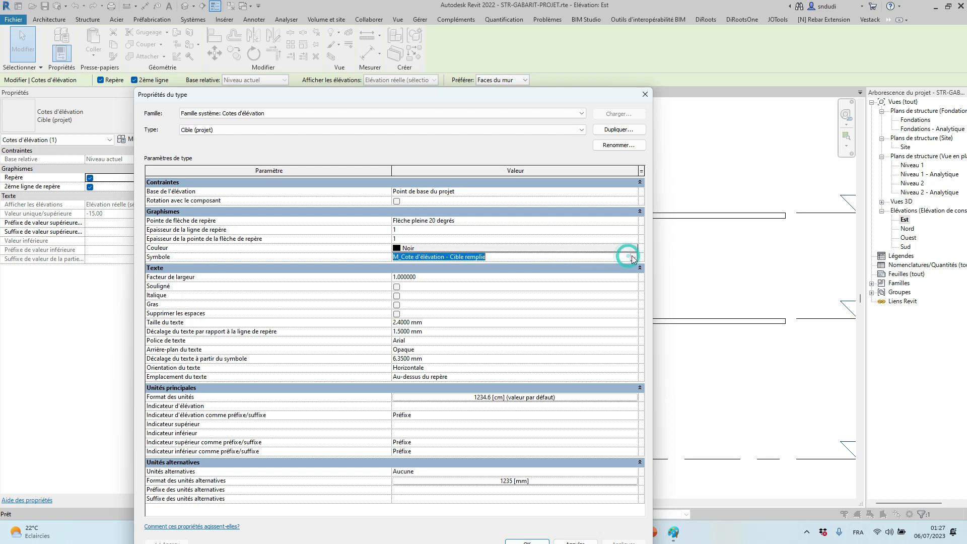
click(634, 258)
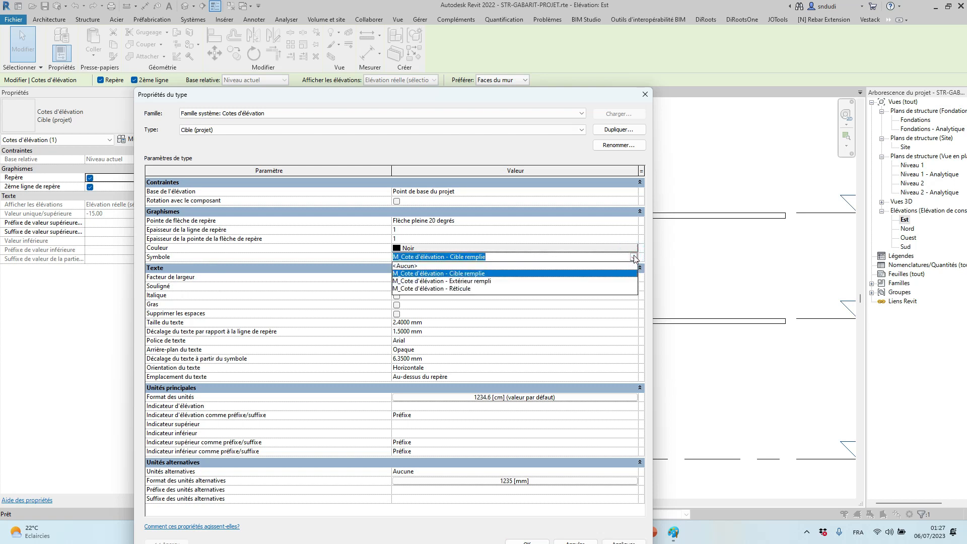
click(633, 258)
click(443, 349)
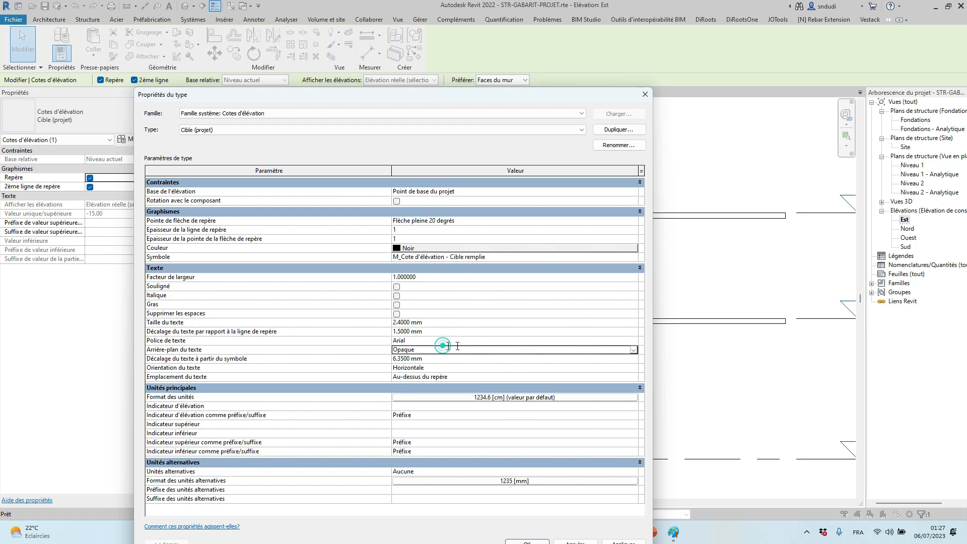
click(634, 349)
click(435, 370)
click(466, 222)
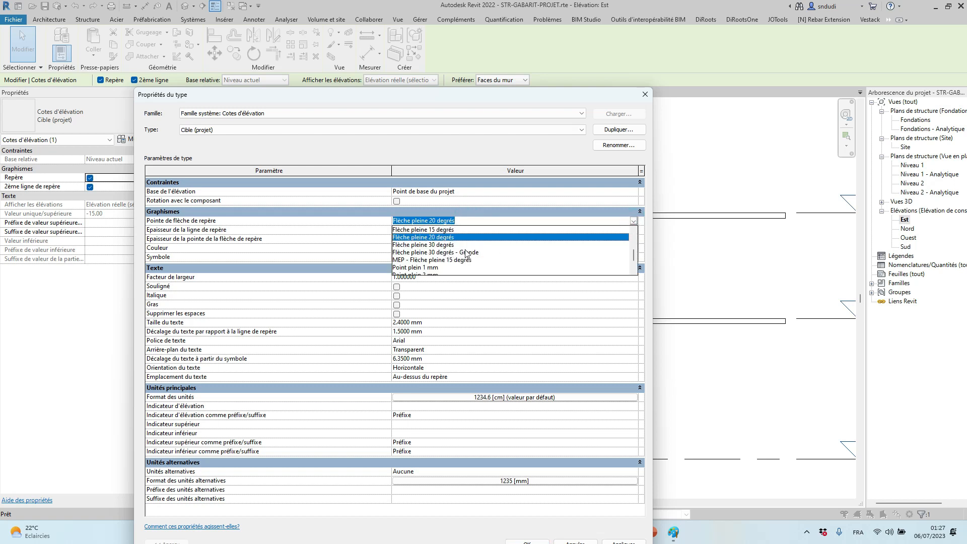
click(506, 100)
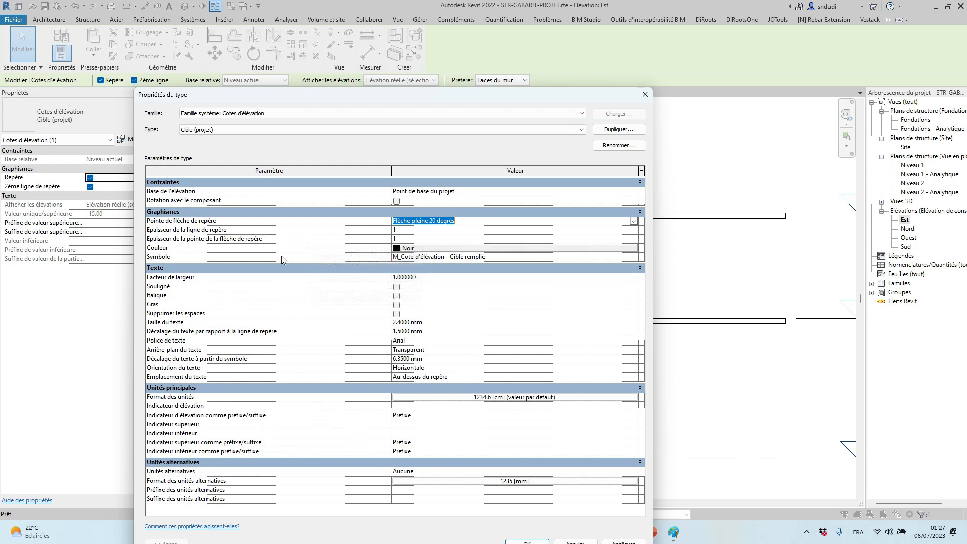
Step: Set the spot elevation type's symbol to M_Cote d'élévation - Extérieur rempli and apply it to inspect the mark in the view
click(522, 257)
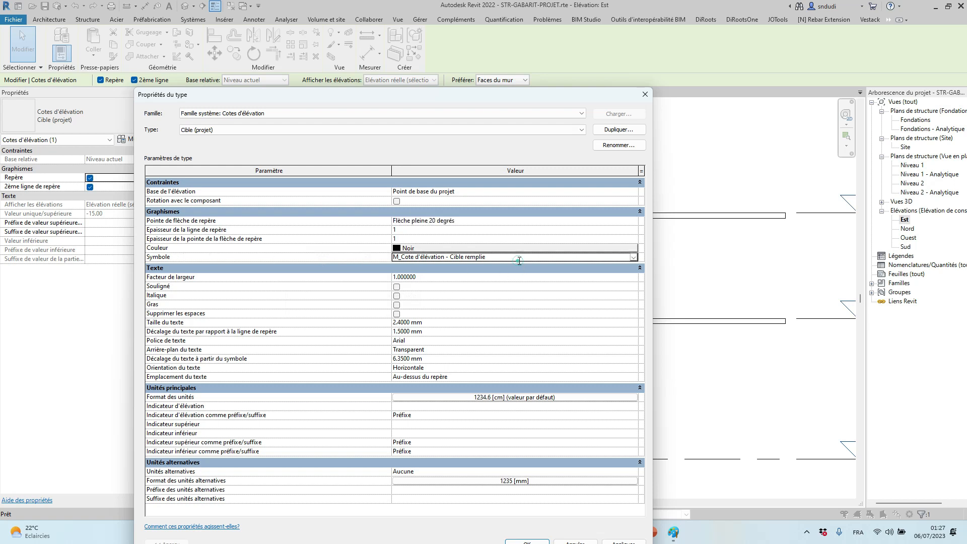
click(636, 258)
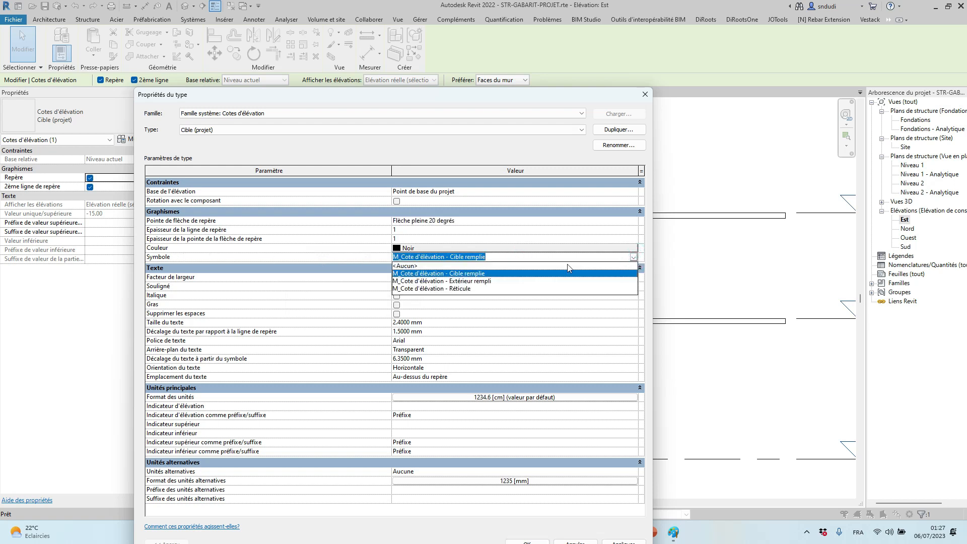
click(478, 285)
drag(535, 102, 424, 26)
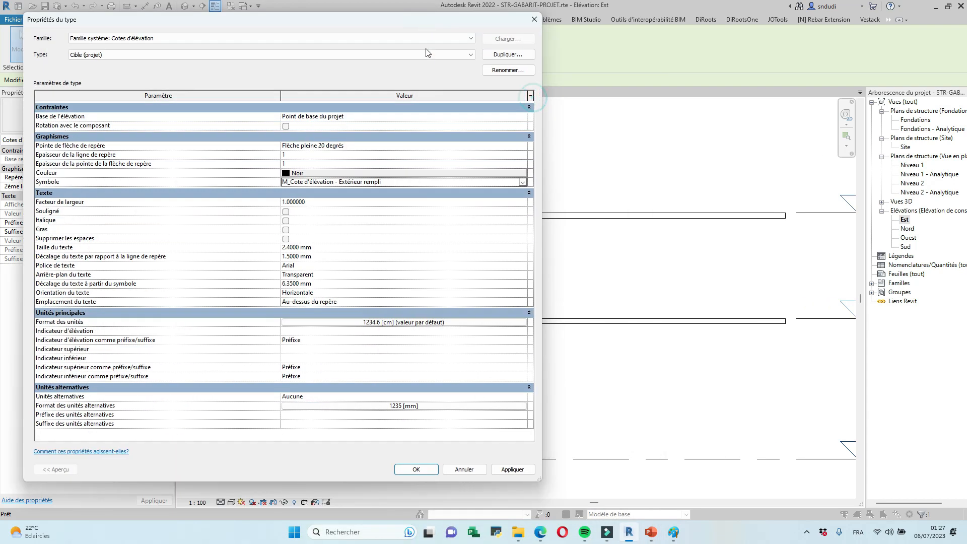
click(519, 470)
drag(363, 26, 840, 152)
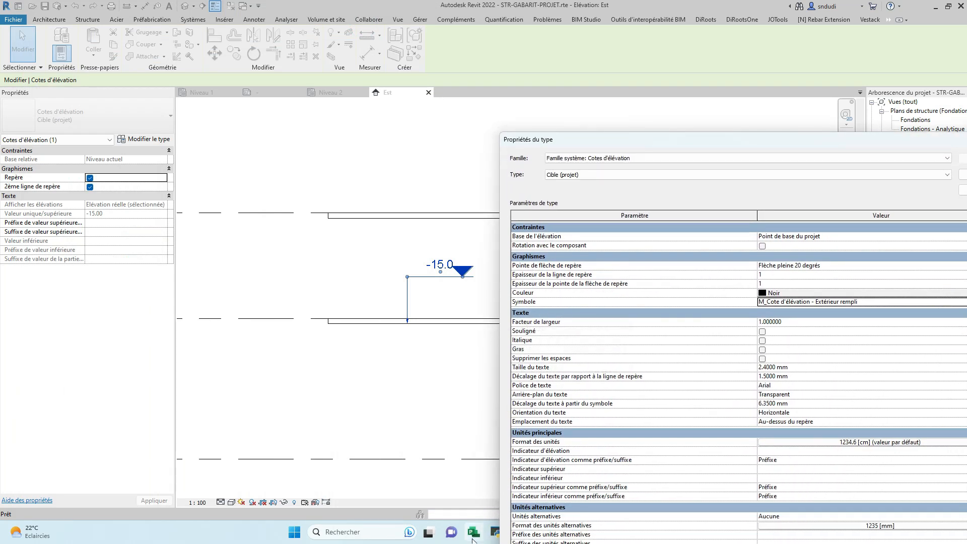
drag(668, 131, 555, 72)
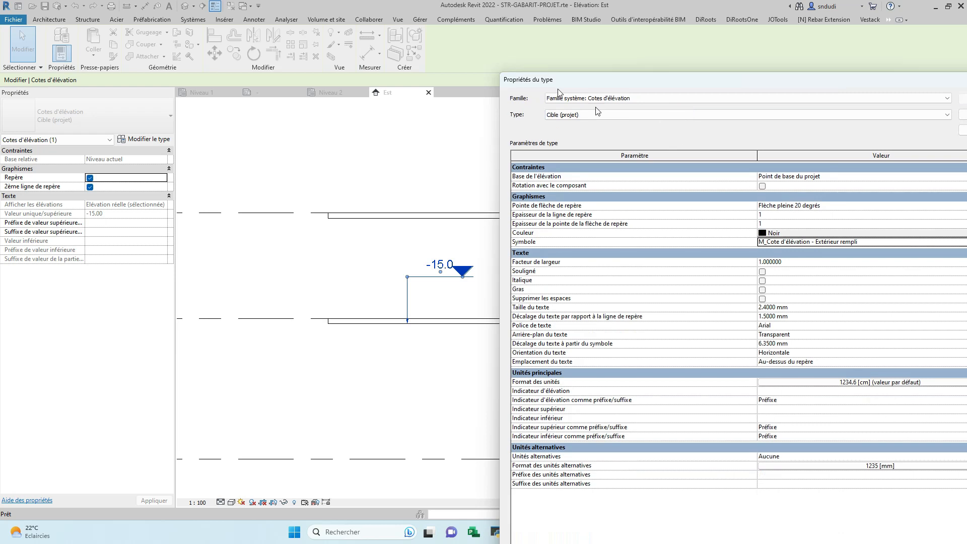
drag(793, 80, 526, 54)
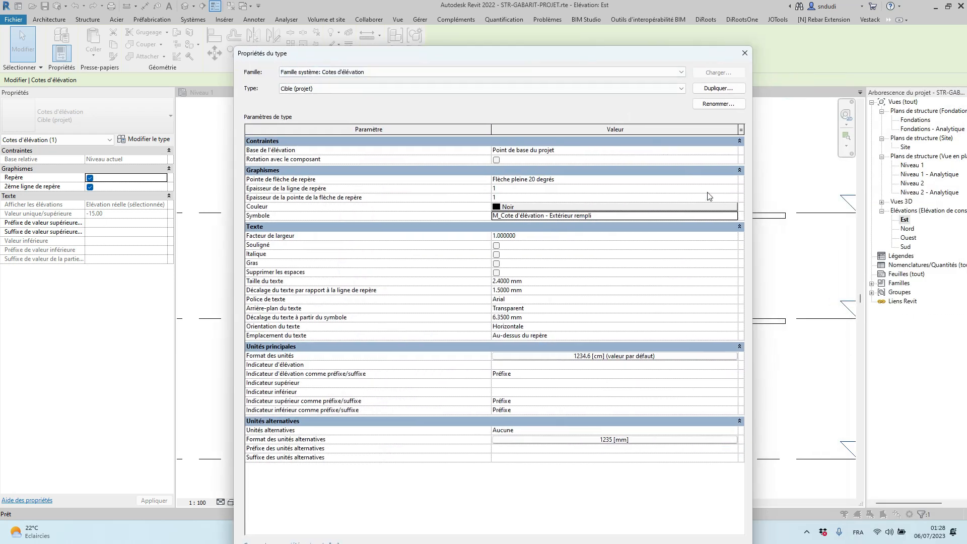
Step: Try the M_Cote d'élévation - Réticule symbol on the spot elevation type and apply it
click(734, 216)
click(568, 248)
drag(637, 56, 516, 11)
click(609, 522)
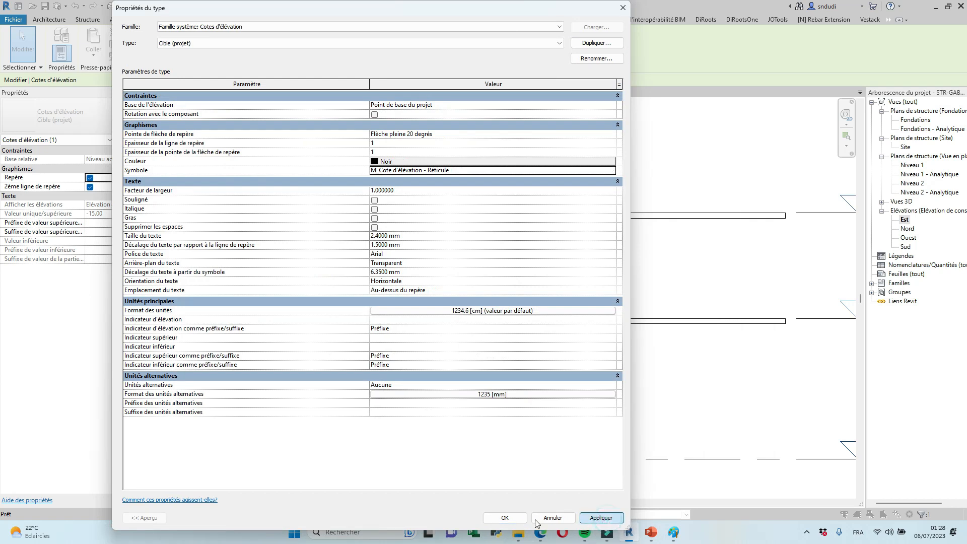
Step: Return the spot elevation symbol to M_Cote d'élévation - Extérieur rempli and confirm the type properties
drag(429, 16, 575, 11)
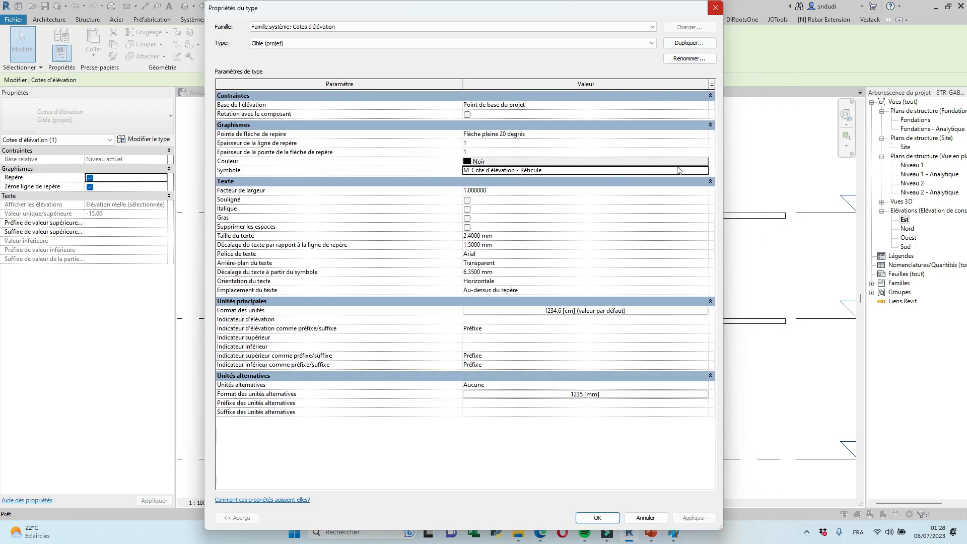
click(709, 176)
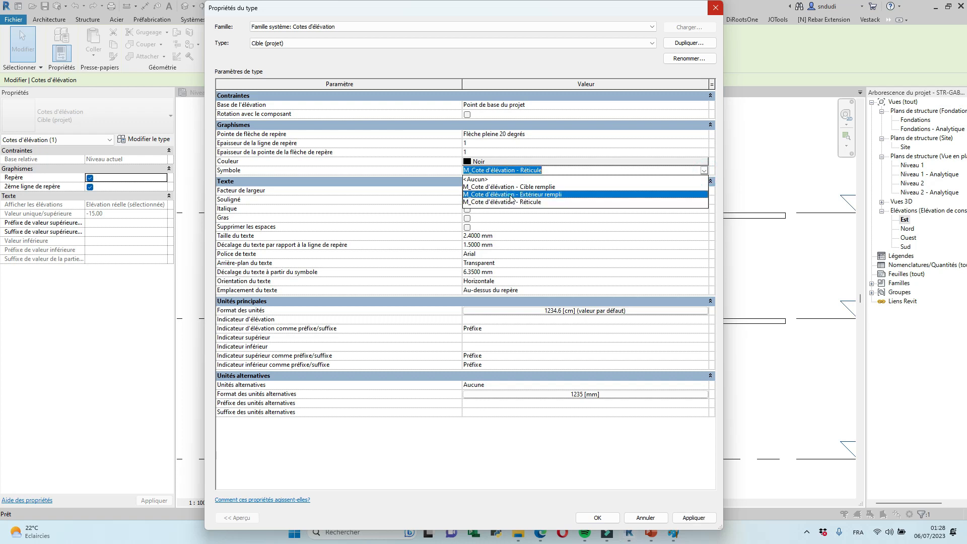
click(510, 198)
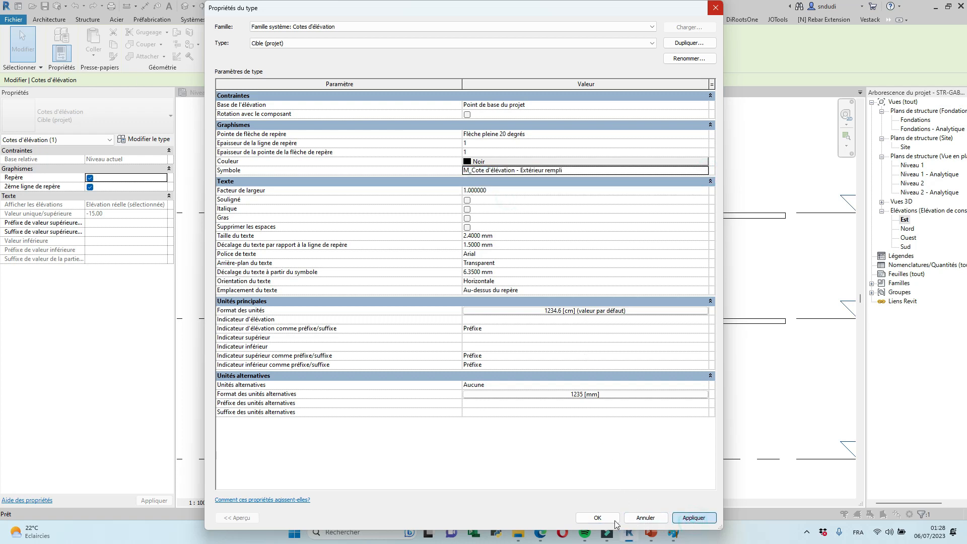
click(600, 518)
click(583, 388)
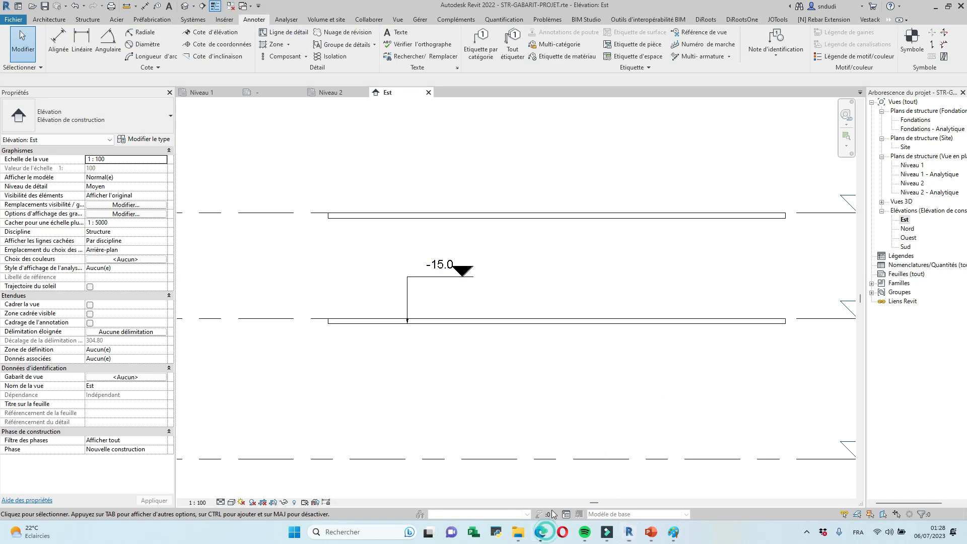
Step: Compare the level mark in the graphic chart PDF in Edge with the spot elevation placed in the Revit Est view
click(541, 532)
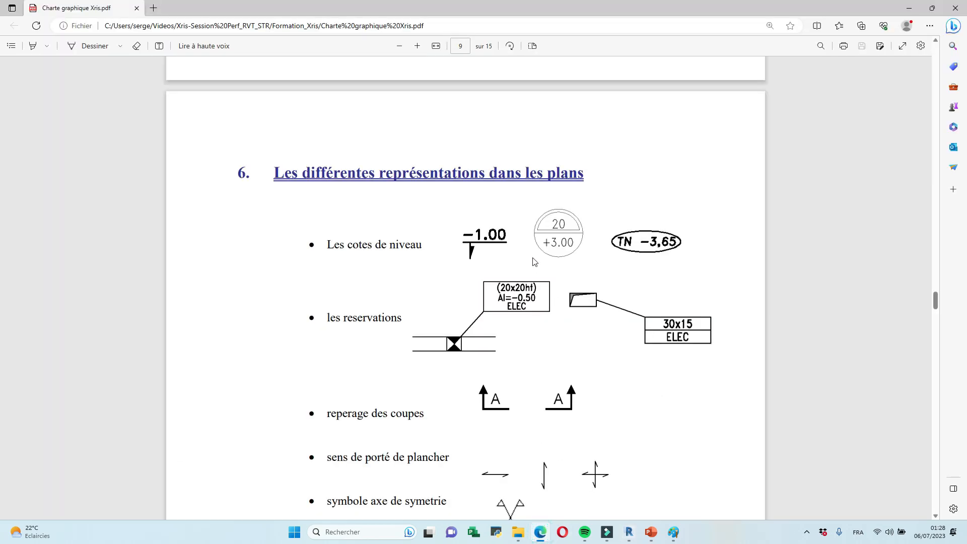
click(630, 532)
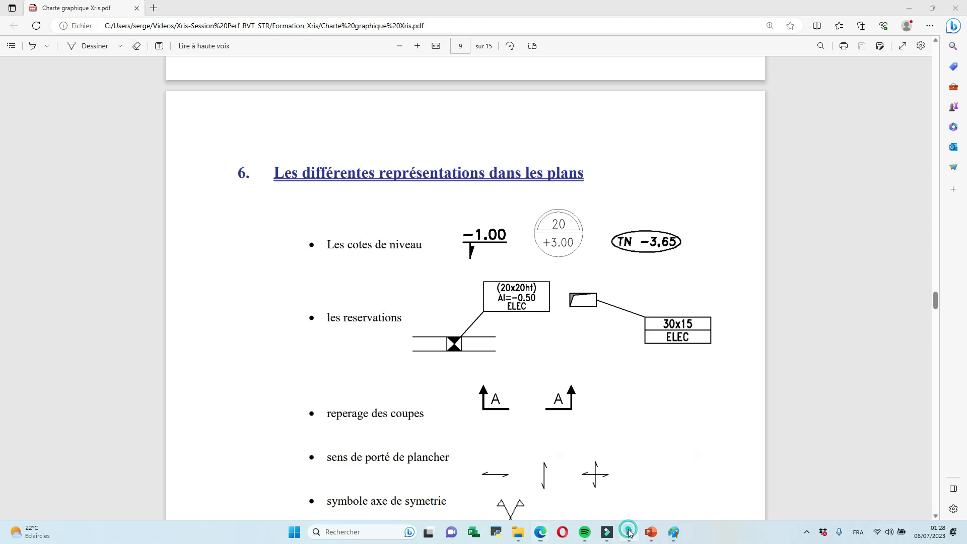
scroll(458, 369, down, 1)
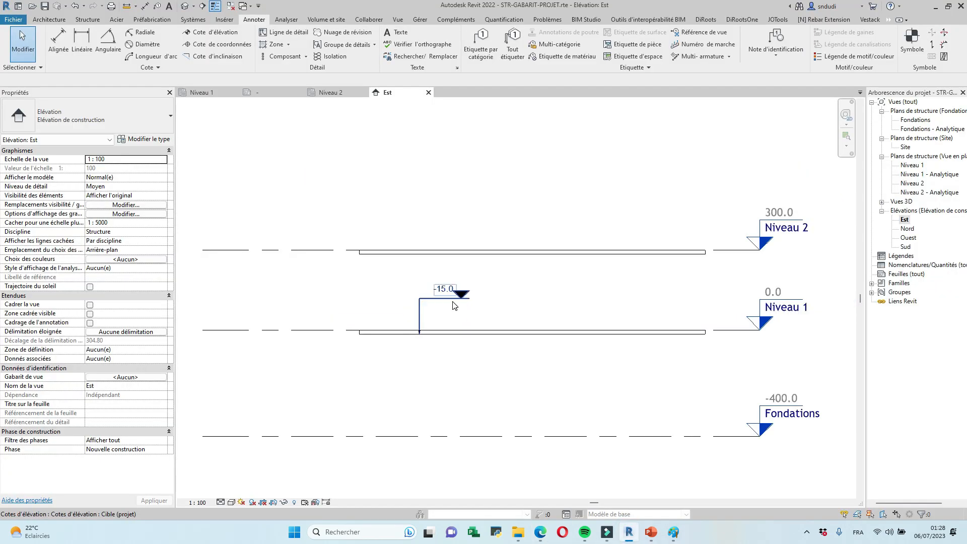
click(455, 305)
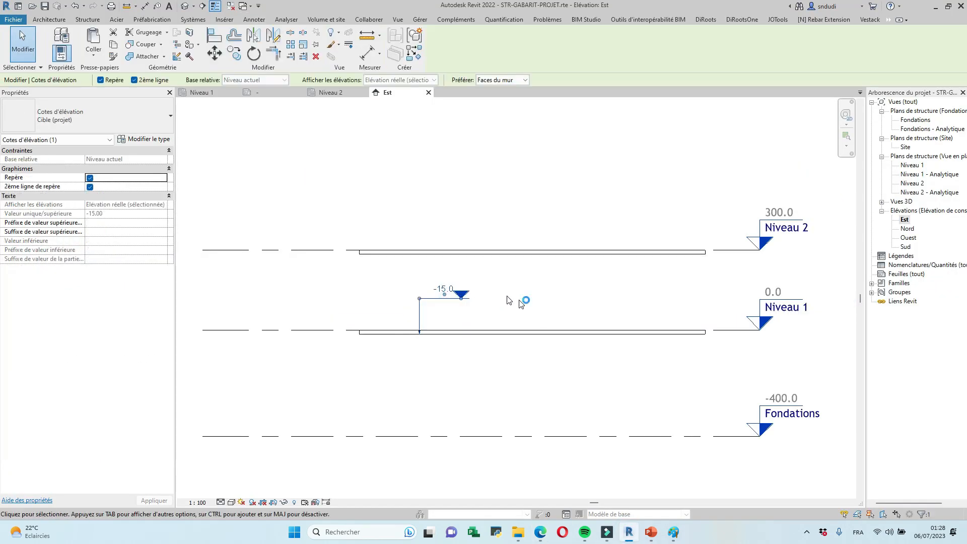
scroll(531, 309, down, 2)
scroll(476, 301, up, 2)
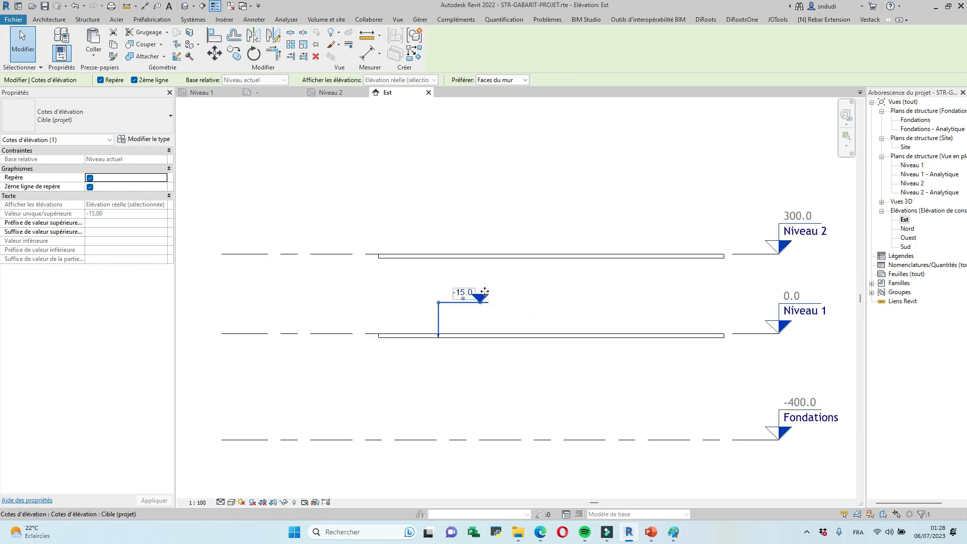
Step: Check the graphic chart in Edge, and set the spot elevation type's primary units format to Mètres with 2 decimals, independent of project settings
click(151, 140)
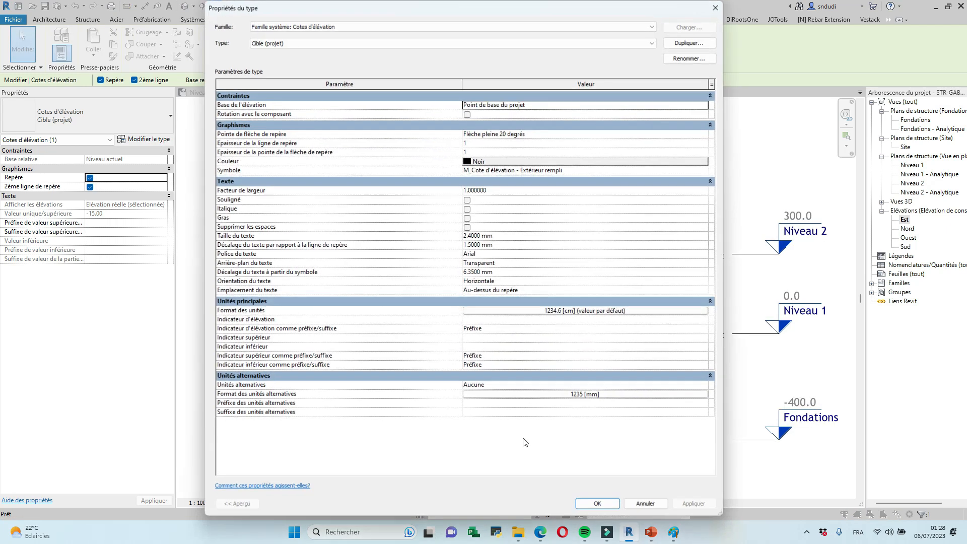
click(540, 532)
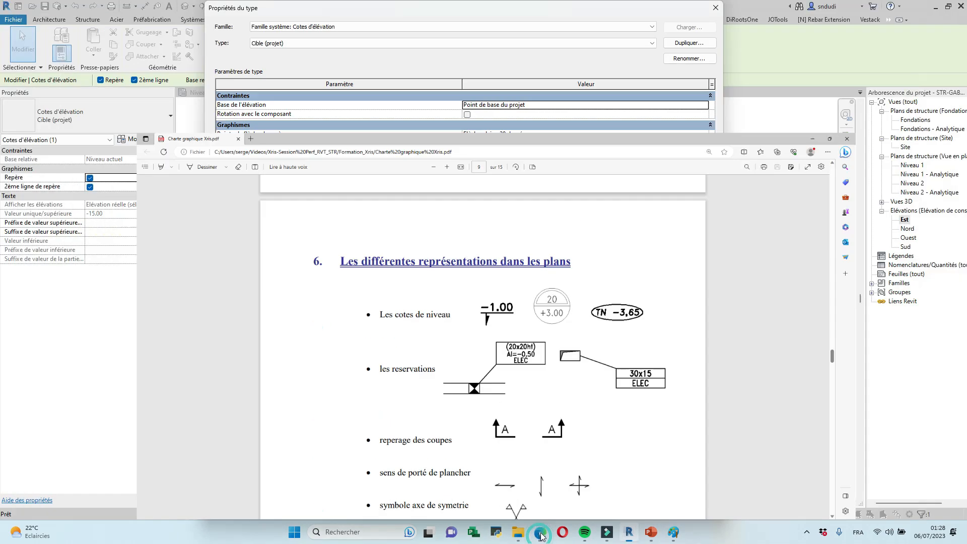
click(540, 533)
click(555, 311)
click(332, 132)
click(428, 147)
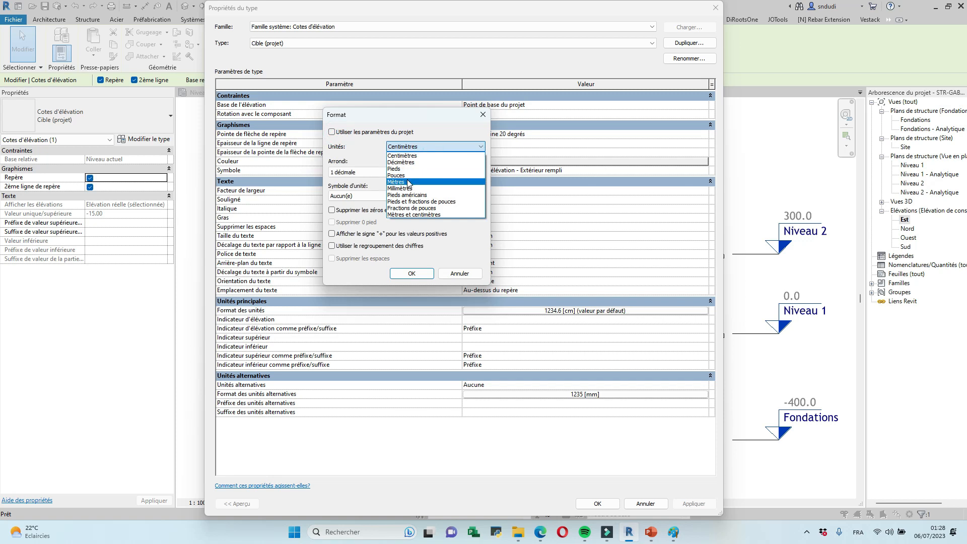
click(408, 183)
click(383, 172)
click(354, 214)
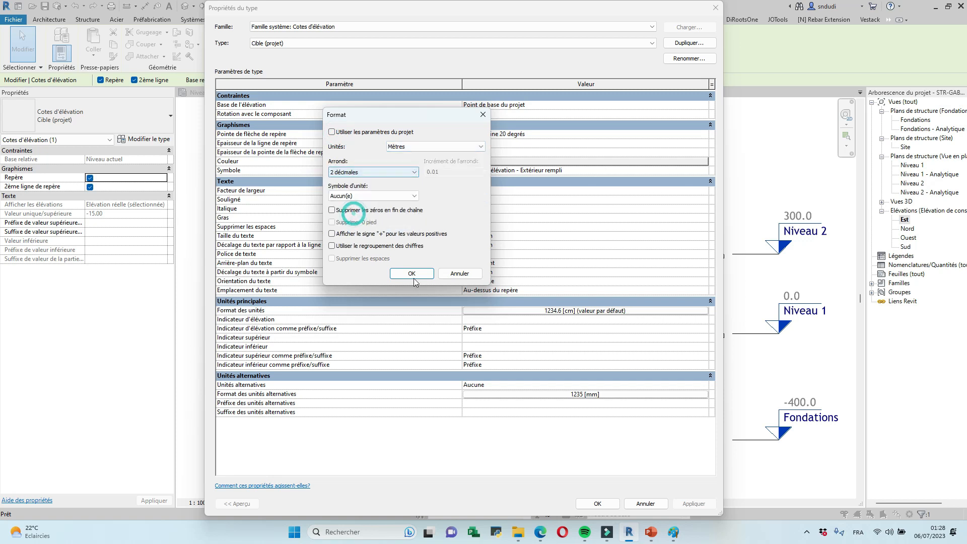
click(412, 275)
Step: Set the spot elevation type's alternate units format to Mètres with 2 decimals and the "+" sign on positive values
click(584, 394)
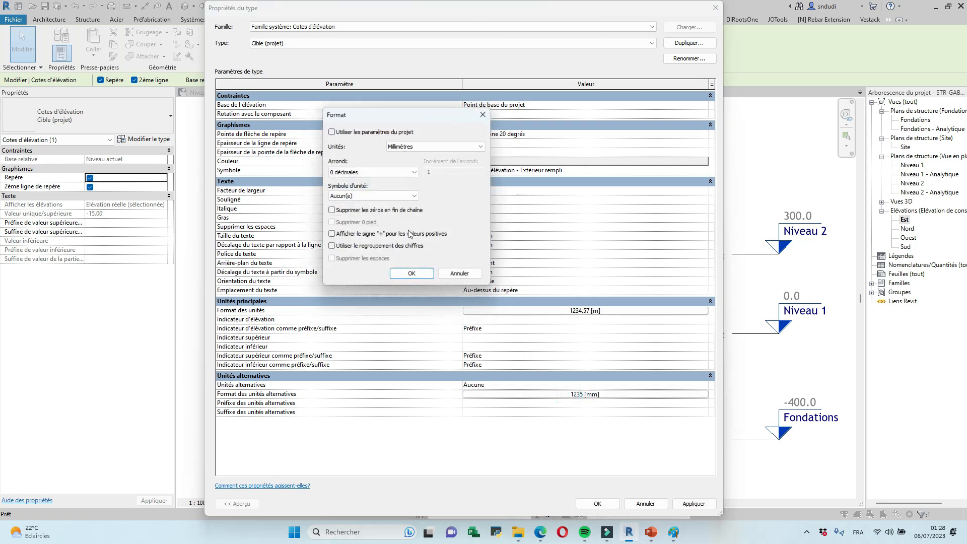
click(426, 147)
click(403, 182)
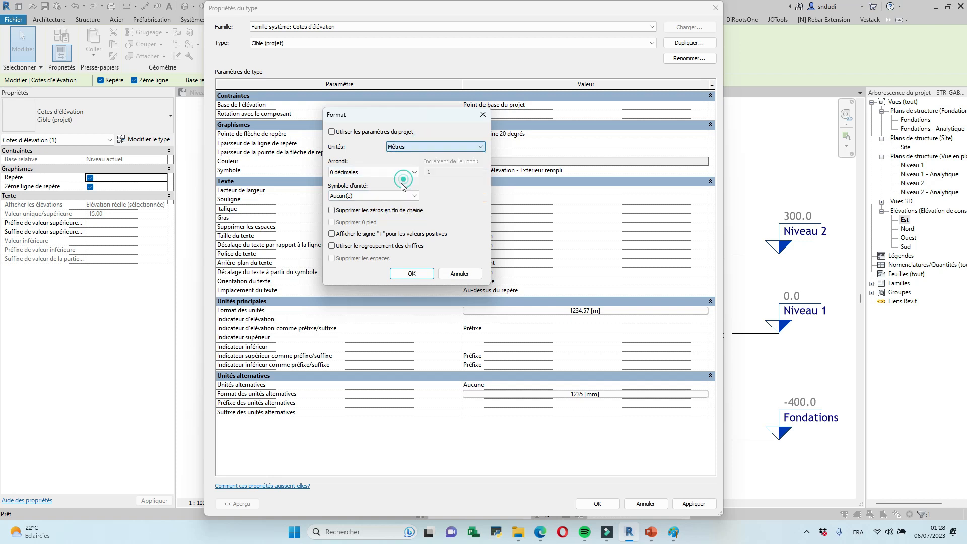
click(393, 172)
click(347, 210)
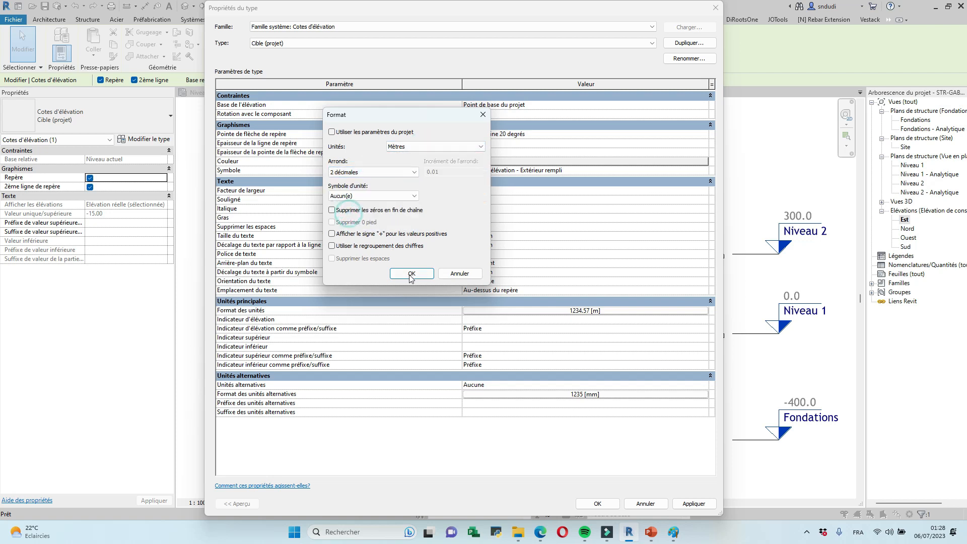
click(332, 234)
click(399, 276)
Step: Enable the "+" sign for positive values in the primary units format and apply the spot elevation type properties
click(555, 310)
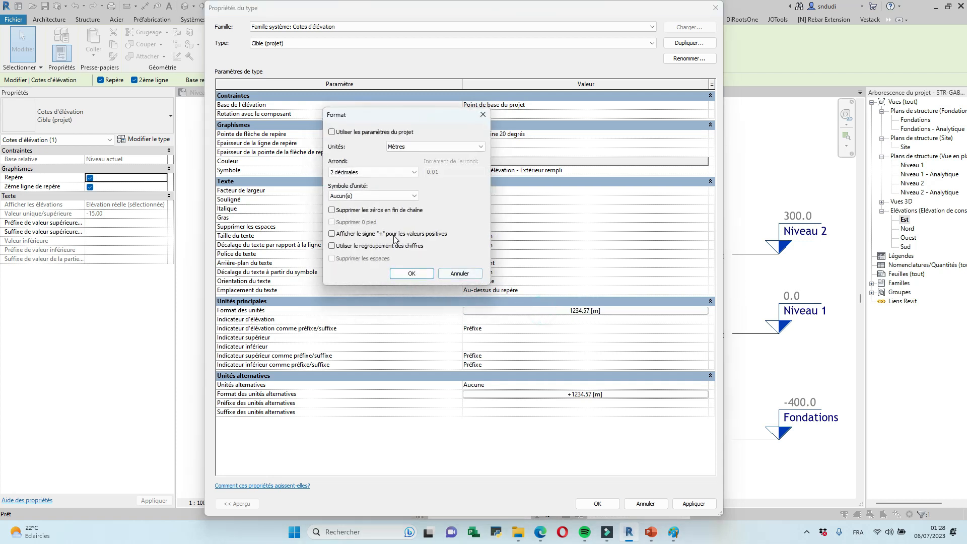
click(411, 273)
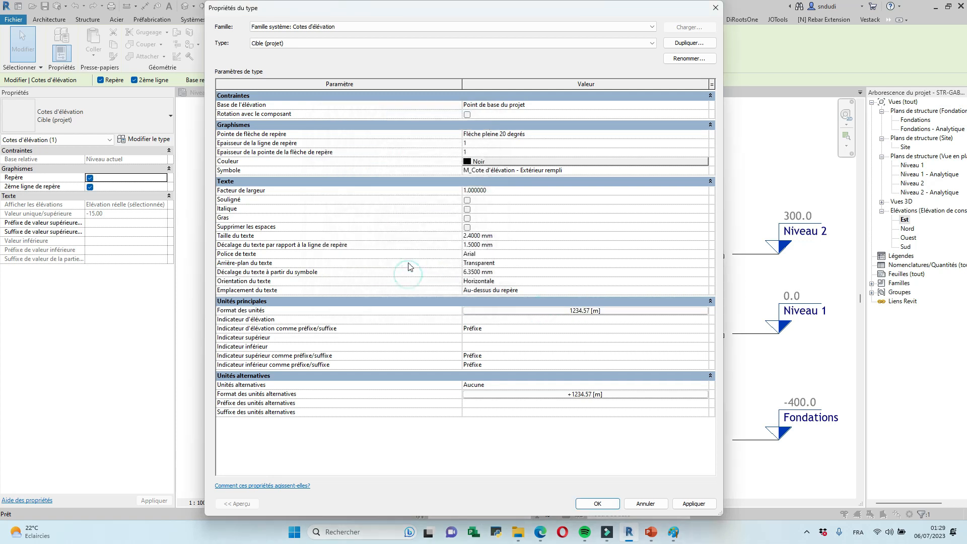
click(555, 310)
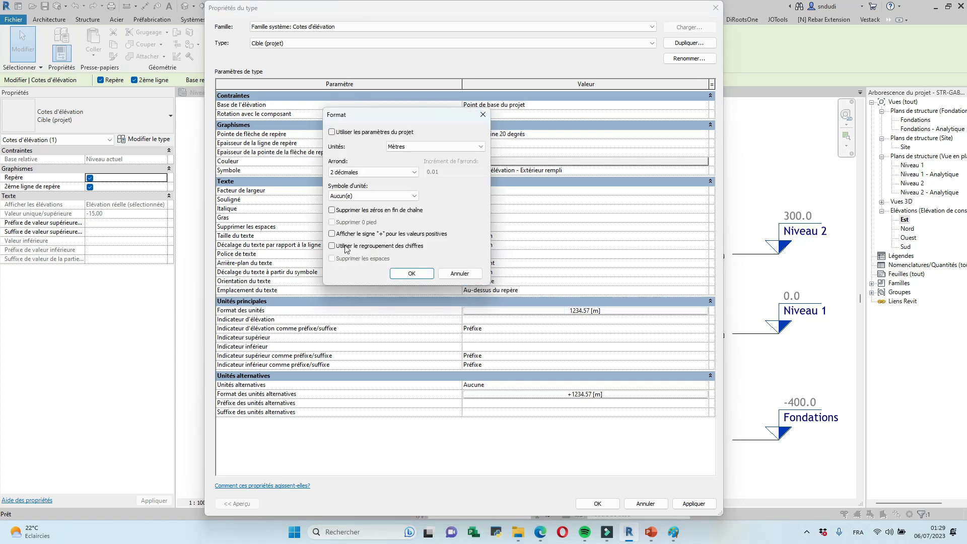
click(332, 234)
click(411, 273)
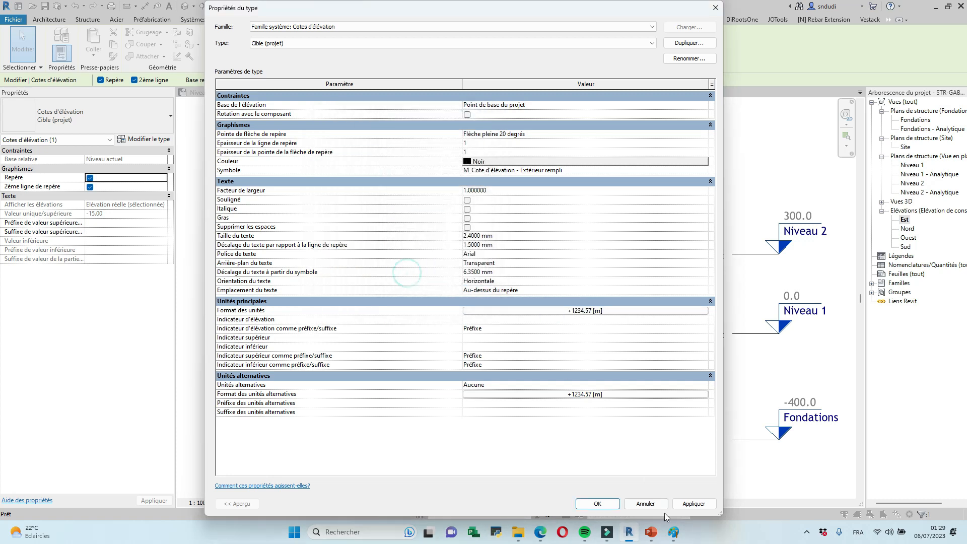
click(694, 504)
click(598, 504)
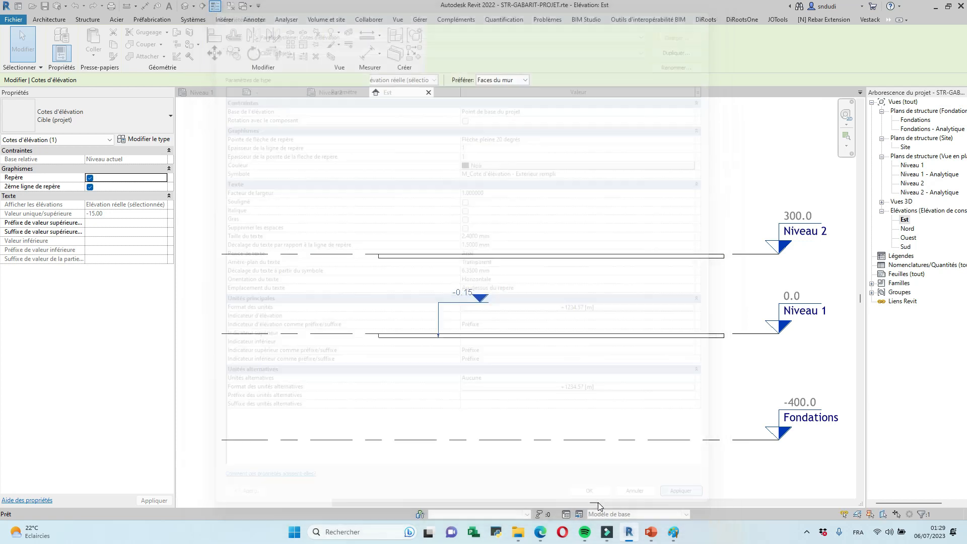
Step: Place a spot elevation on the top face of the Niveau 1 slab, with its leader shoulder extending to the left
click(572, 461)
scroll(445, 273, up, 3)
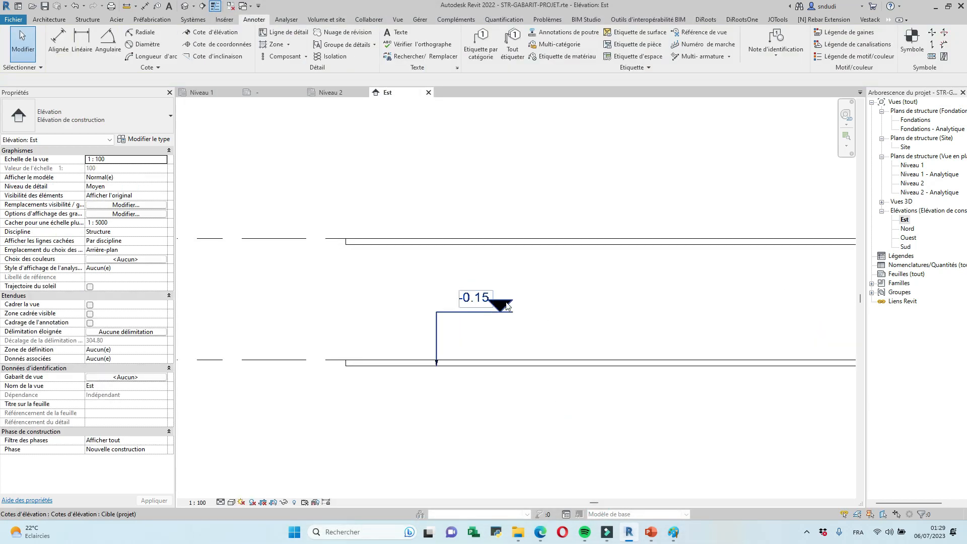
scroll(500, 270, down, 1)
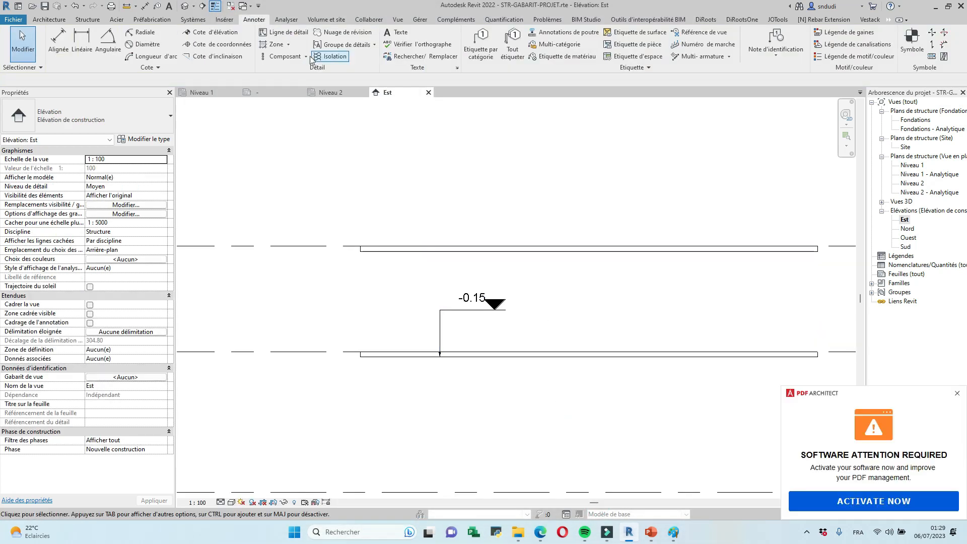
click(958, 395)
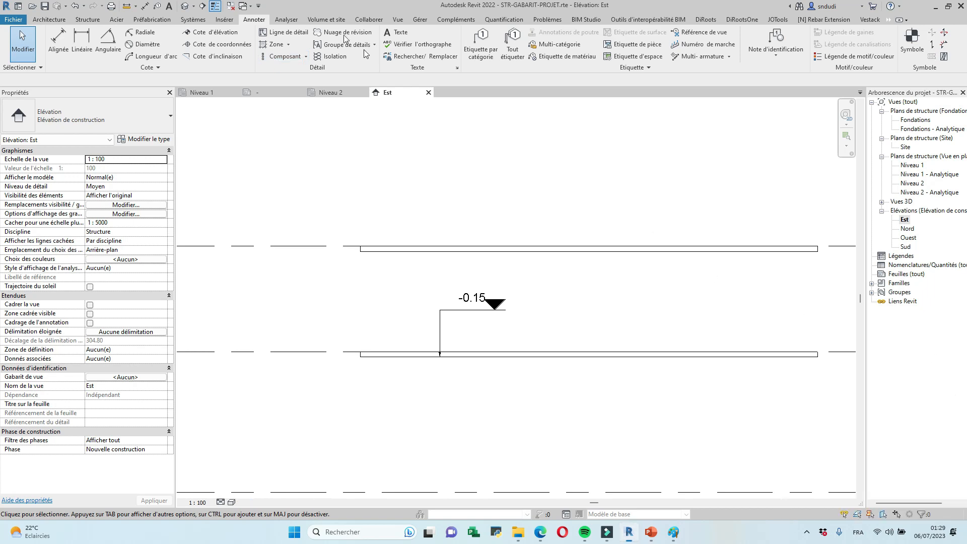
click(211, 32)
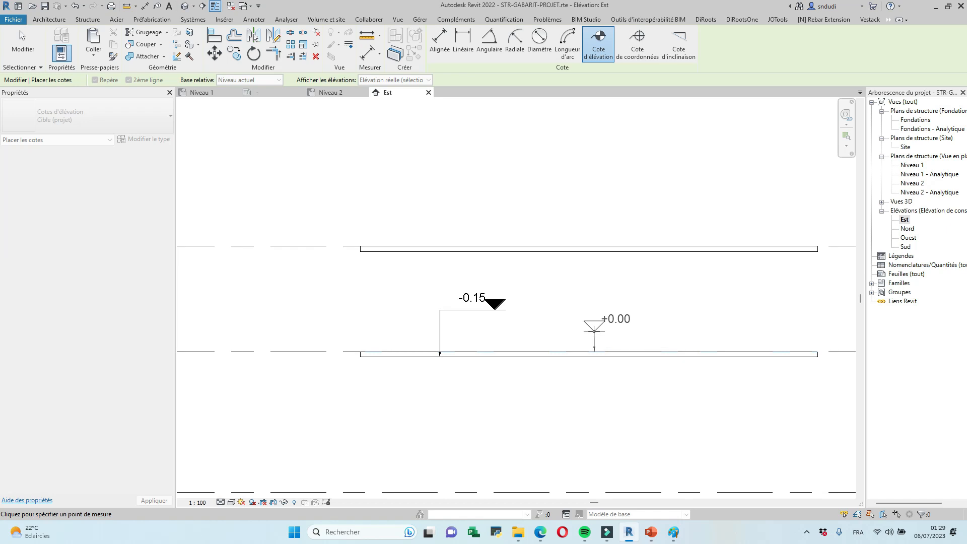
click(594, 330)
click(569, 331)
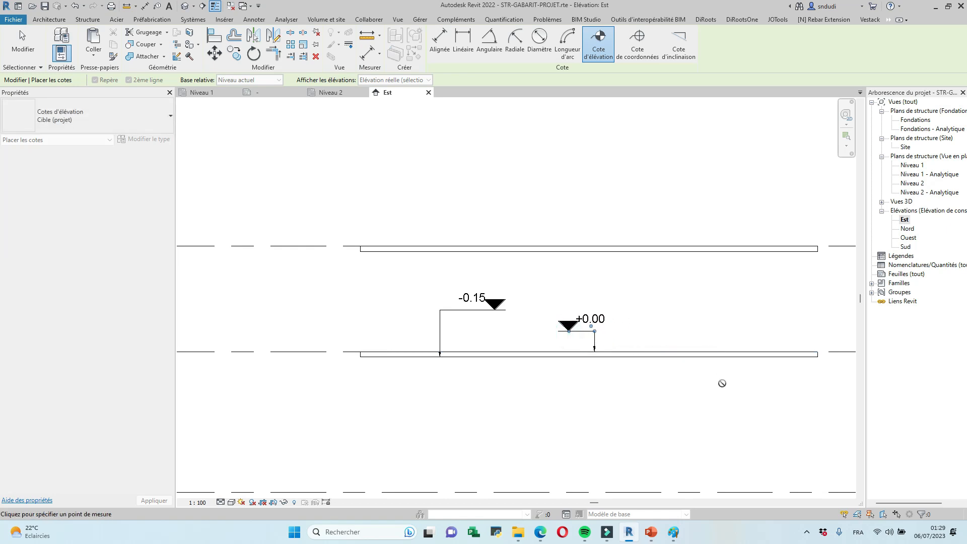
click(675, 351)
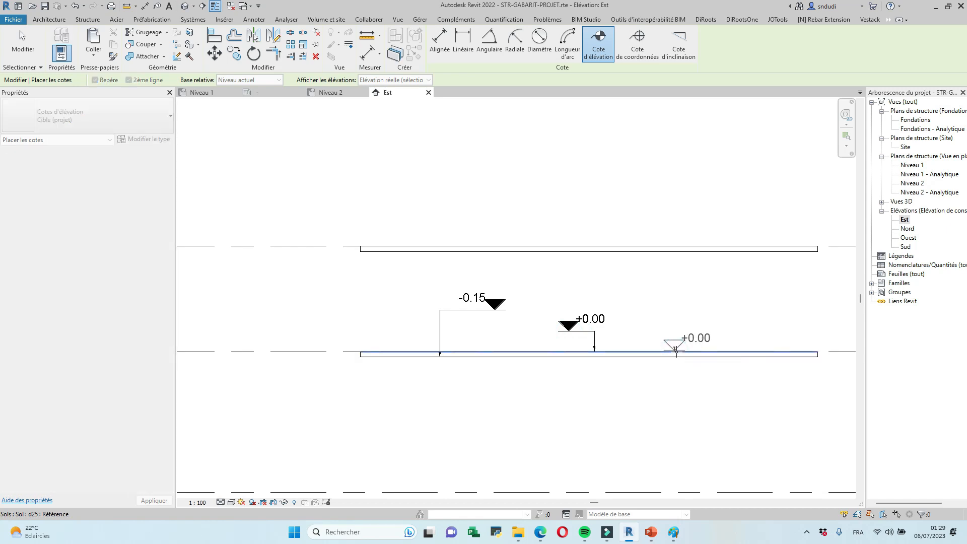
key(Escape)
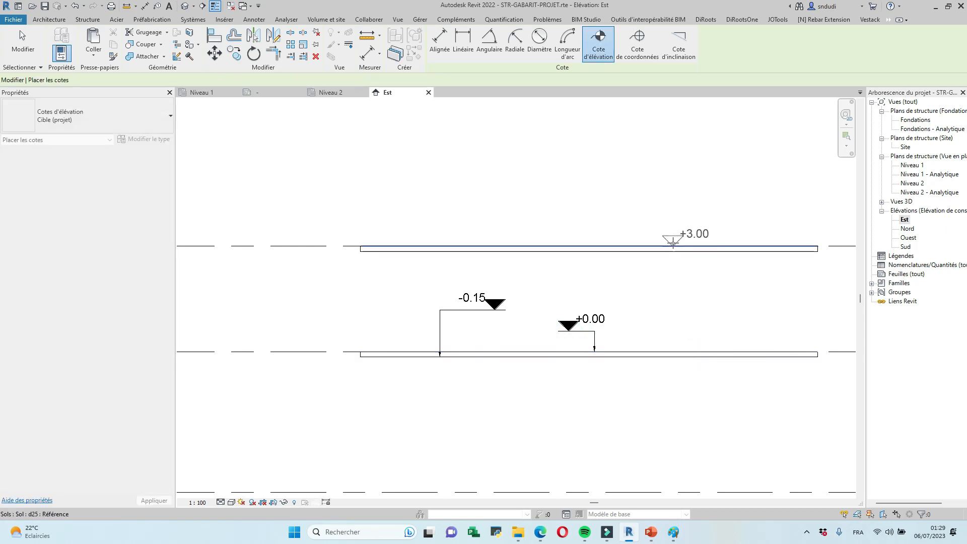
Step: Place two spot elevations on the top face of the Niveau 2 slab, the second with its shoulder extending right
click(672, 219)
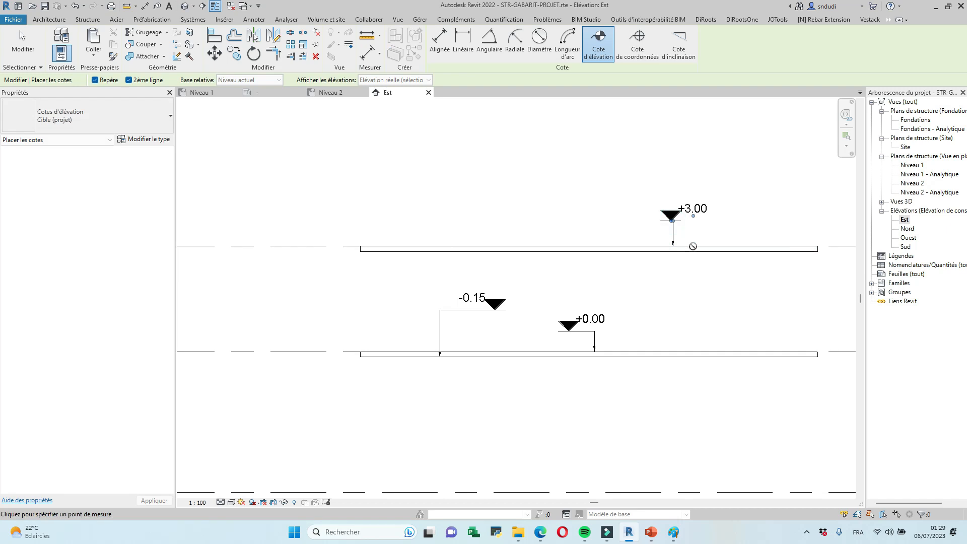
click(736, 245)
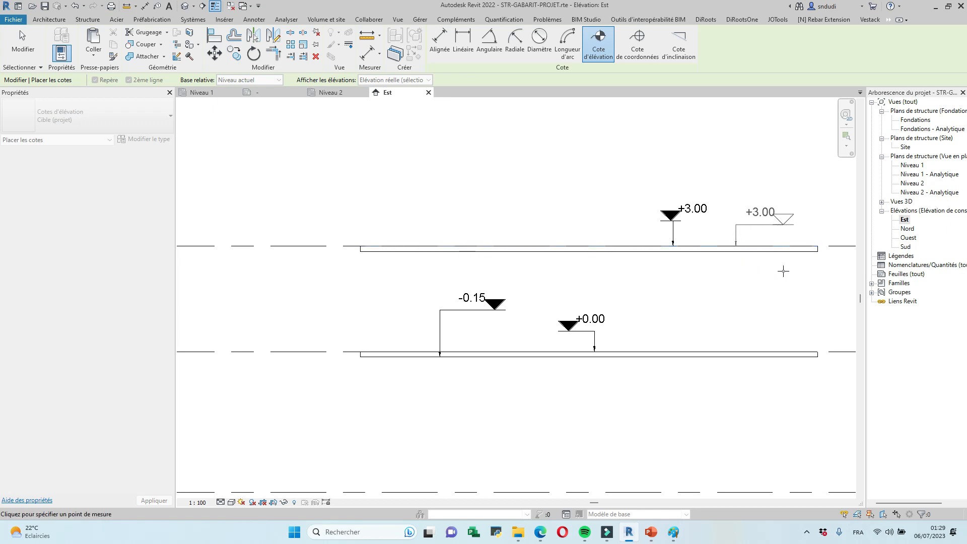
click(784, 271)
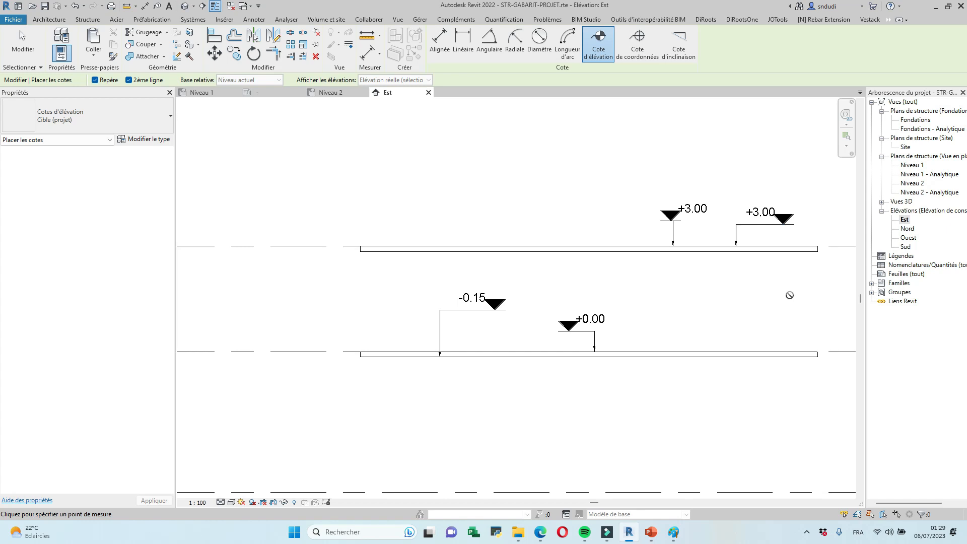
key(Escape)
key(Escape)
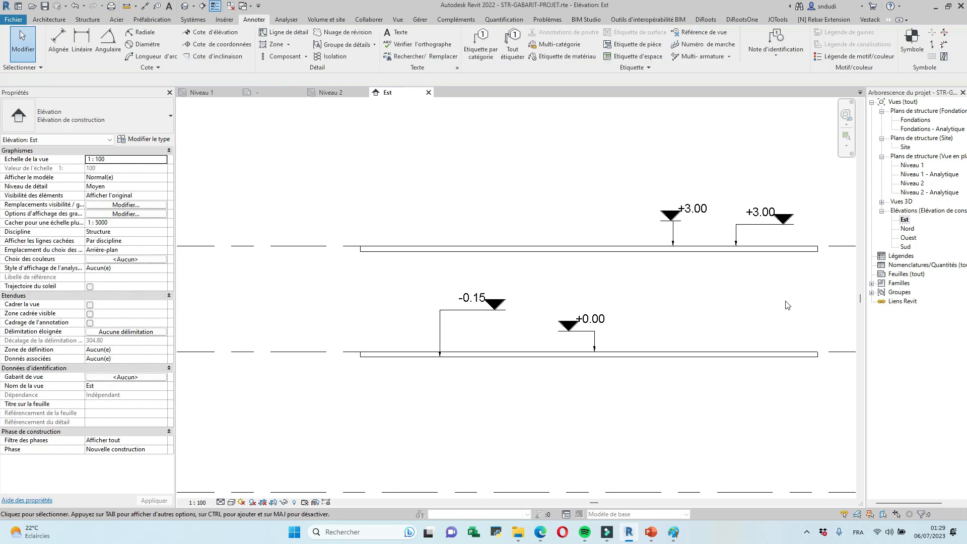
Step: Delete the left spot elevation on the Niveau 2 slab and switch to the graphic chart PDF in Edge
click(672, 217)
click(316, 56)
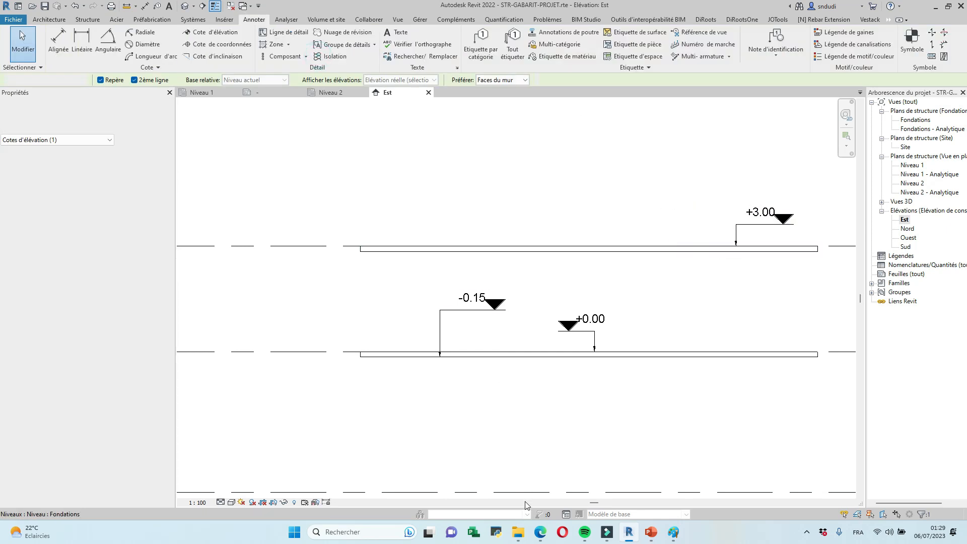
click(540, 532)
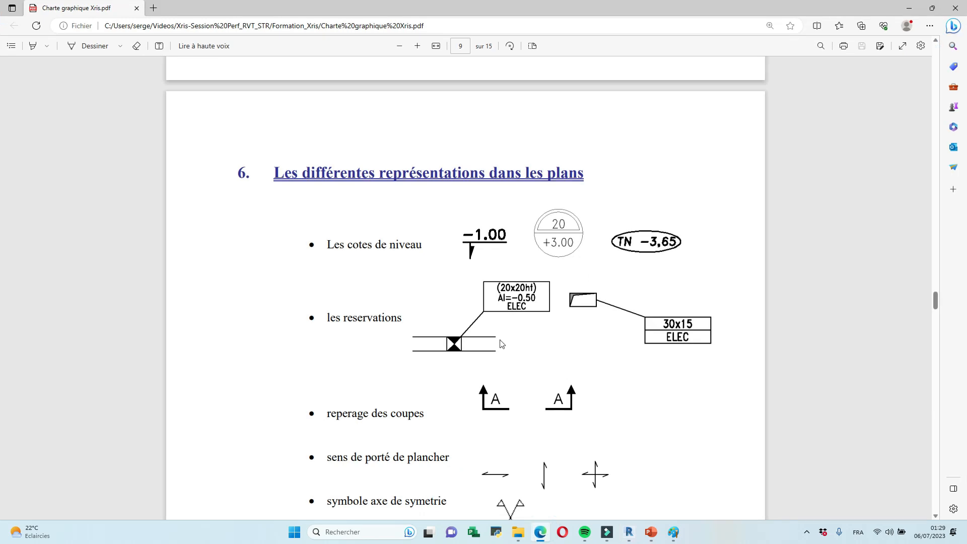